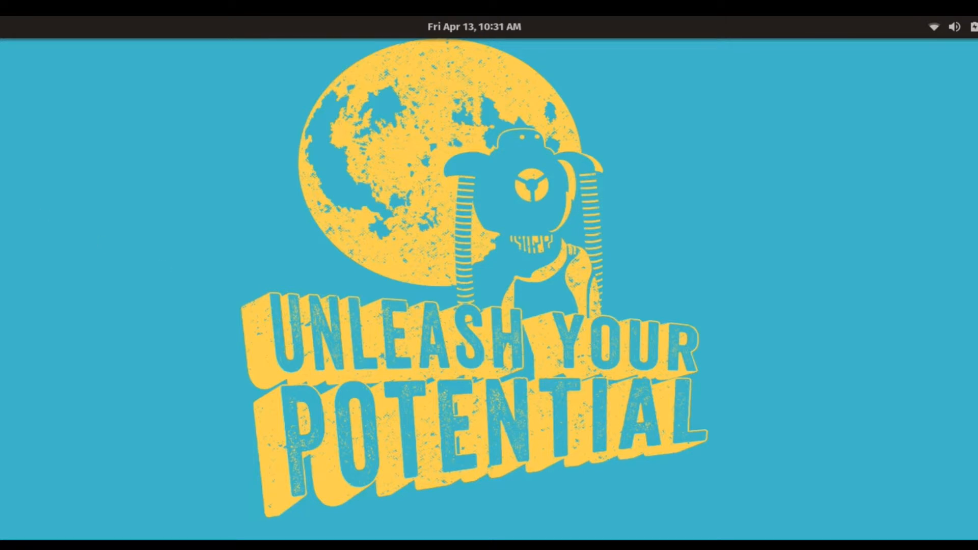
Check the Pop!_Shop for available operating system and application updates, and close the shop
key(super)
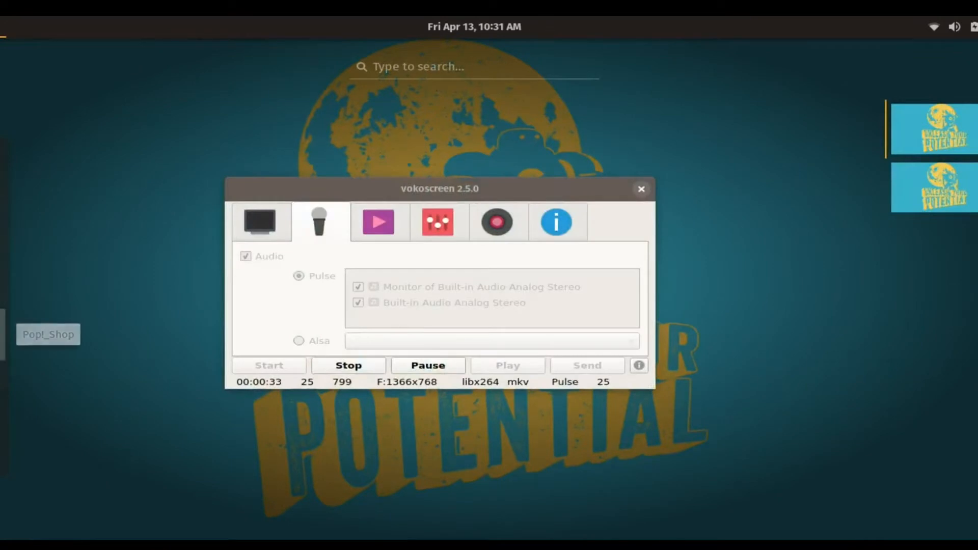
key(super)
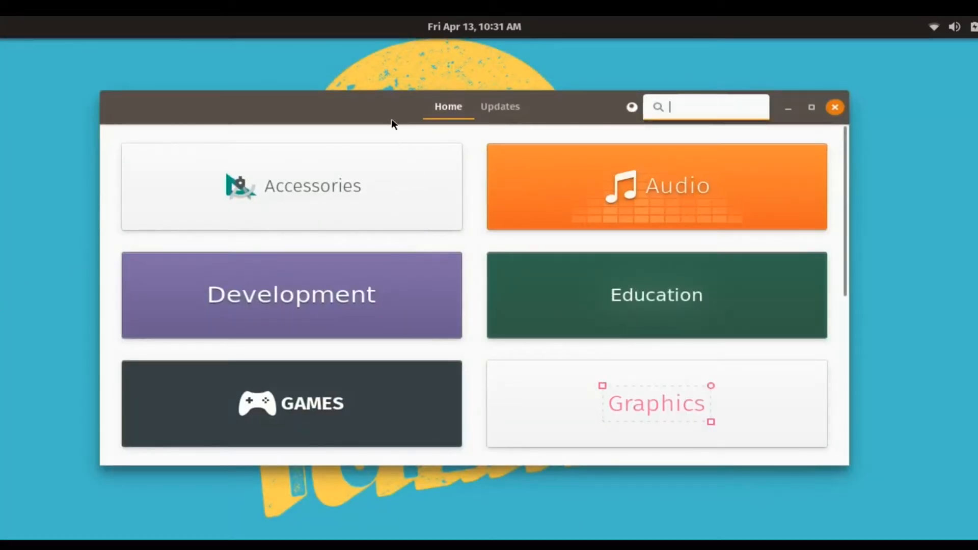
click(493, 106)
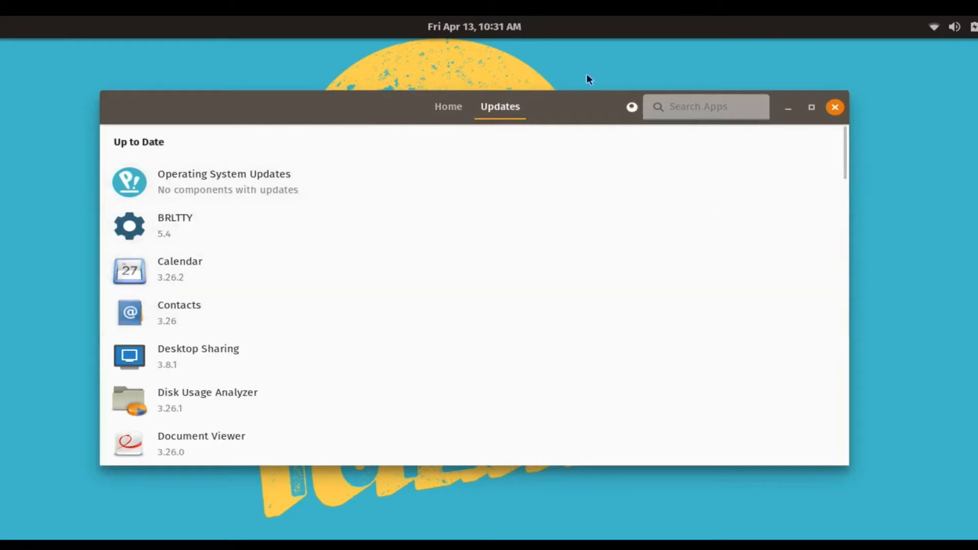
click(833, 109)
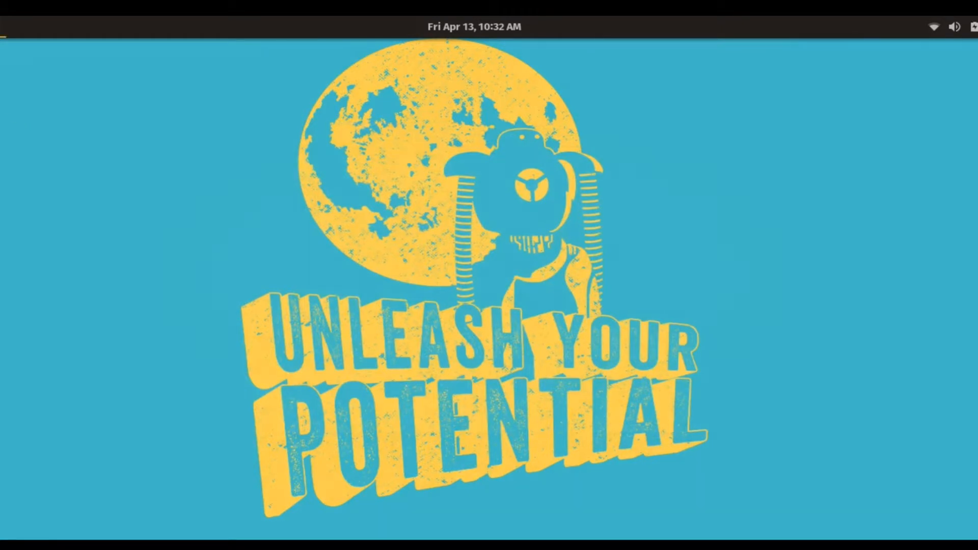
Run sudo apt update in a terminal, authorise it with the account password, and close the terminal
click(1, 26)
click(2, 279)
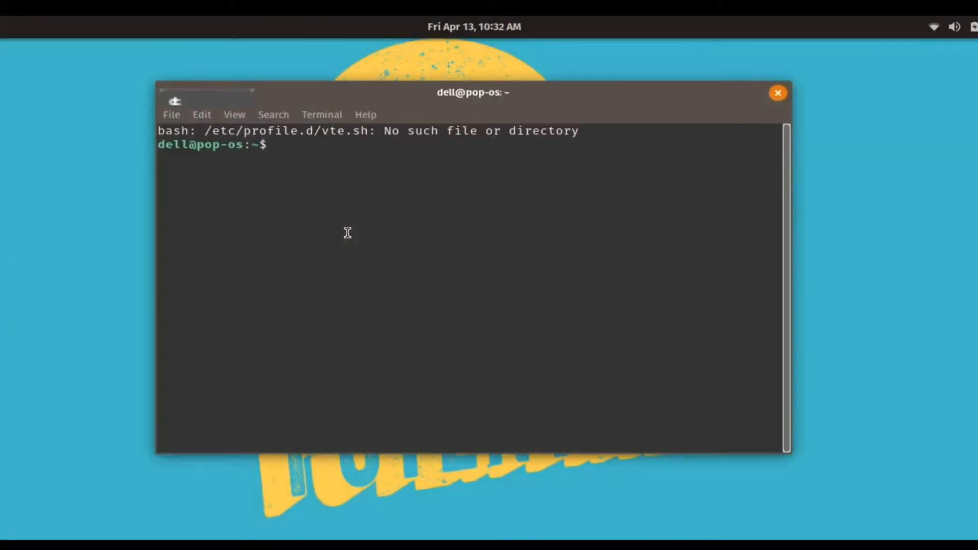
text(sudo P)
key(BackSpace)
text(APT)
key(BackSpace)
key(BackSpace)
key(BackSpace)
key(BackSpace)
text(apt update)
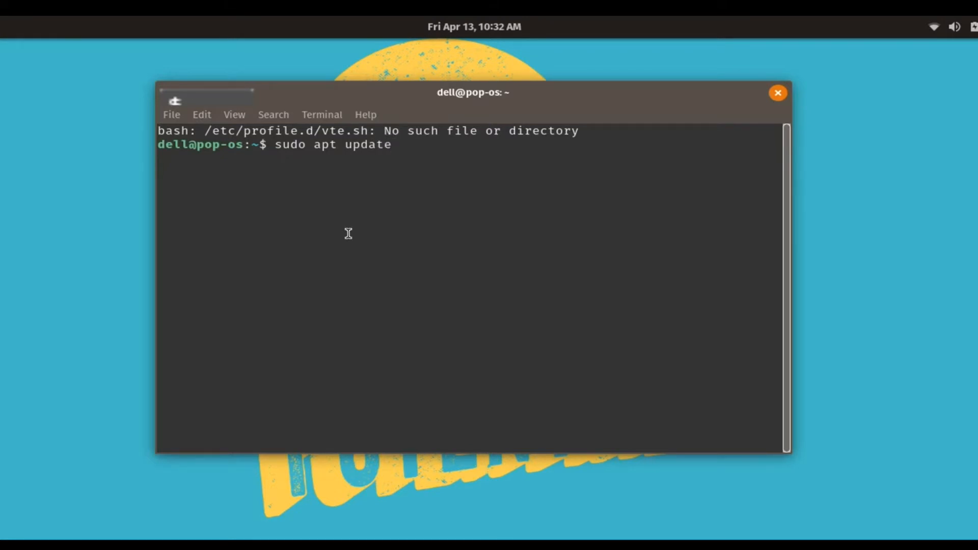
key(Return)
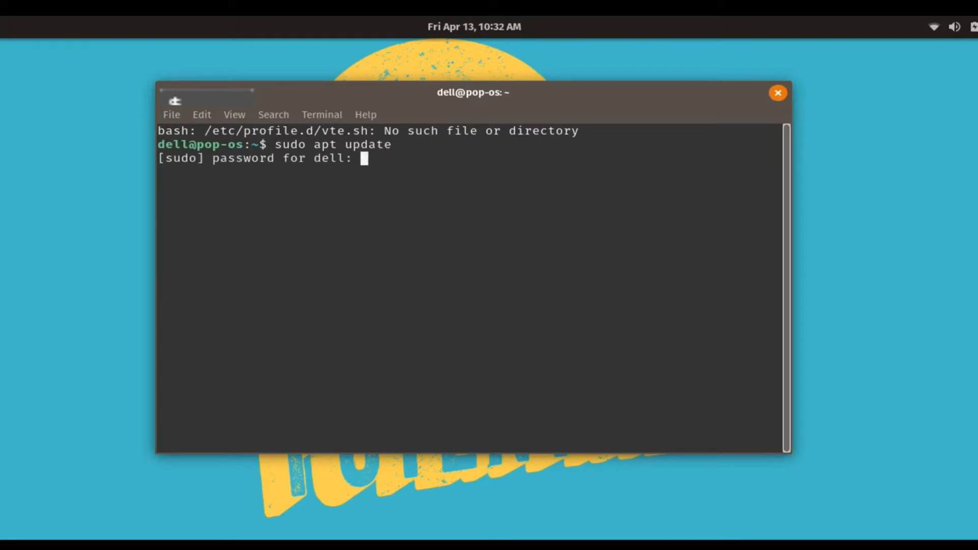
key(Return)
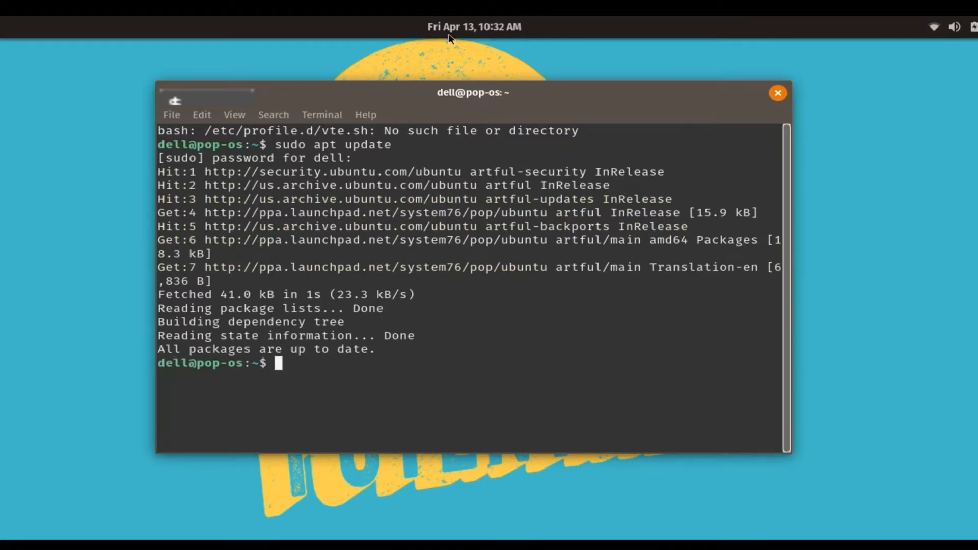
click(779, 94)
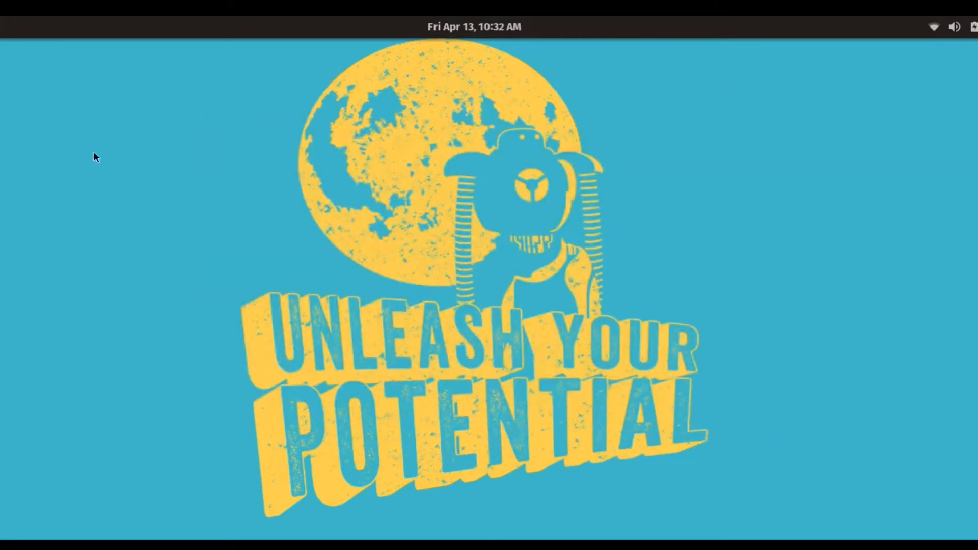
Search the Pop!_Shop for "budgi" and install Budgie Desktop Settings, authenticating with the account password
key(super)
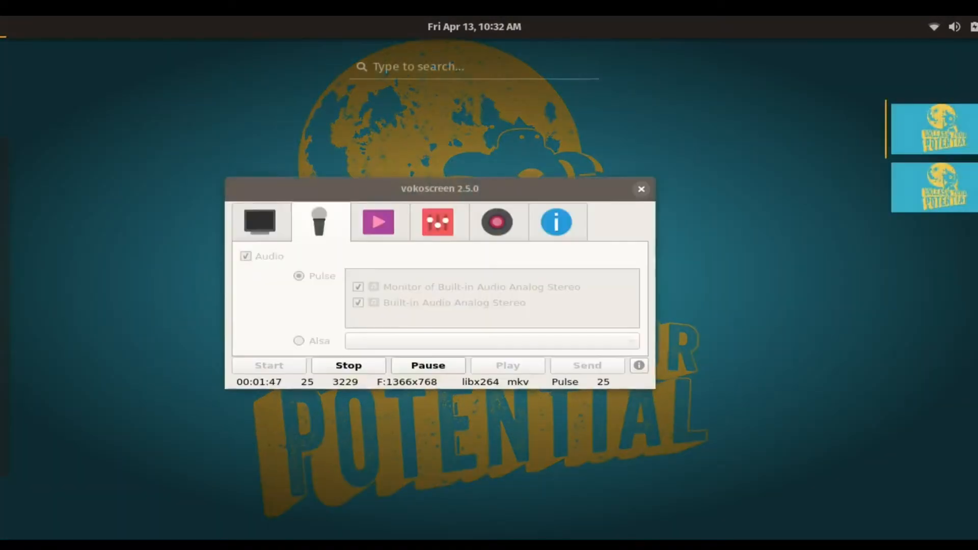
click(4, 334)
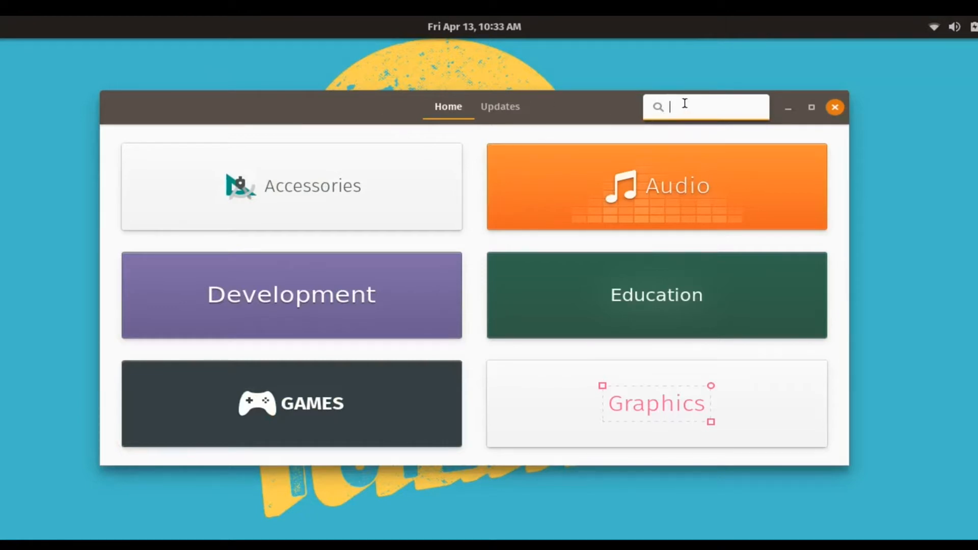
text(budgi)
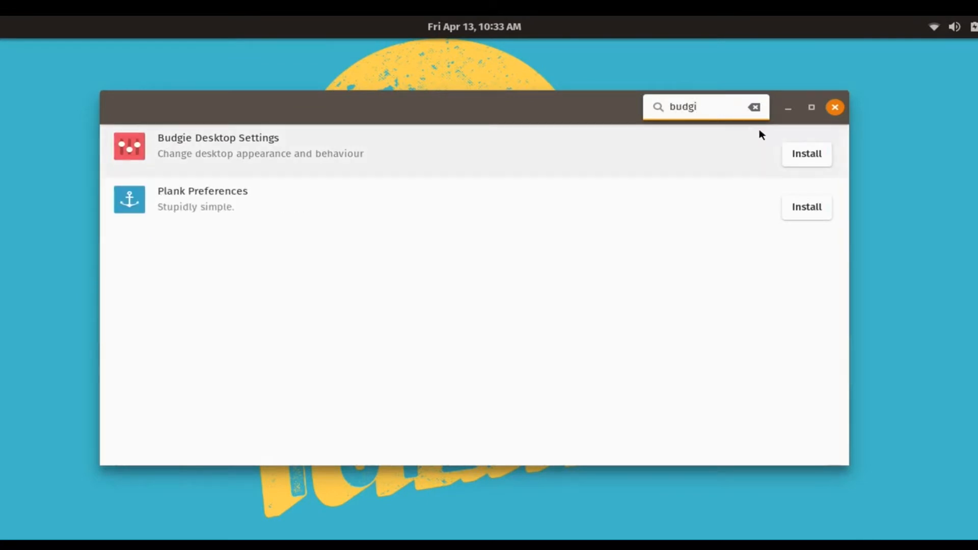
click(814, 158)
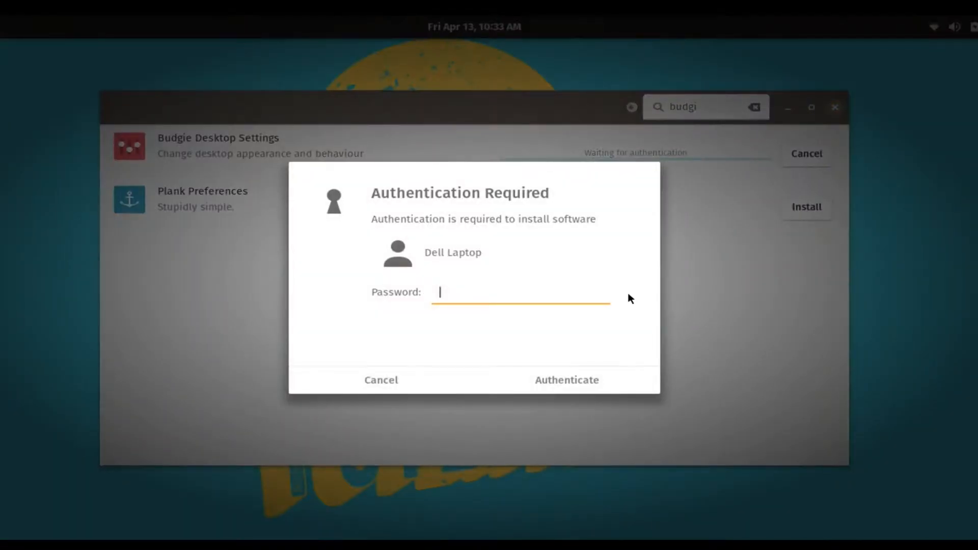
text(••••)
key(Return)
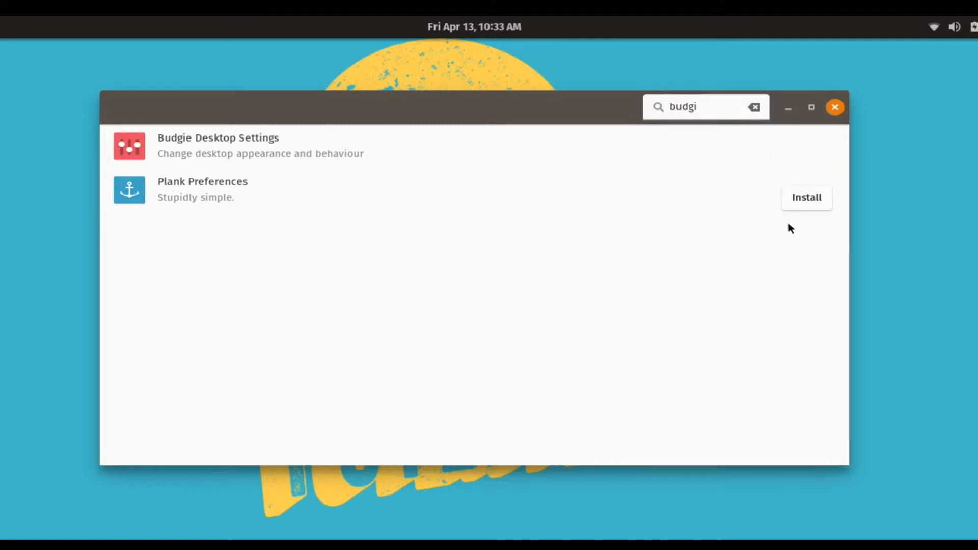
Install Plank Preferences, pausing the vokoscreen recording during the installation, and close the shop
click(799, 197)
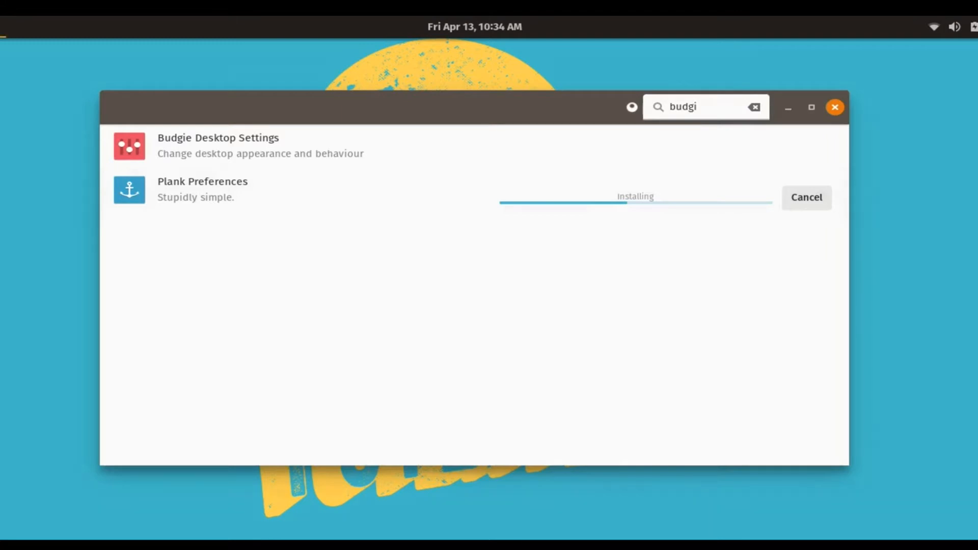
key(super)
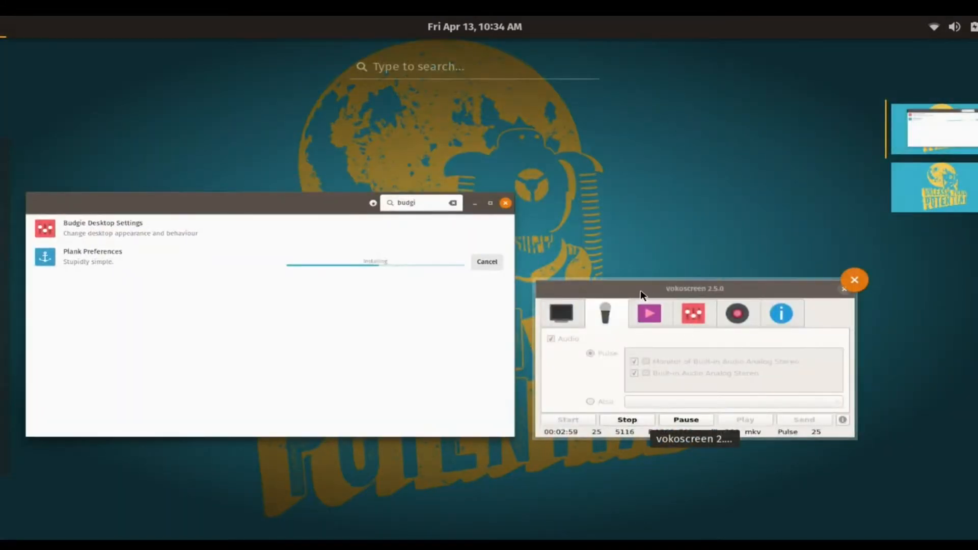
click(641, 290)
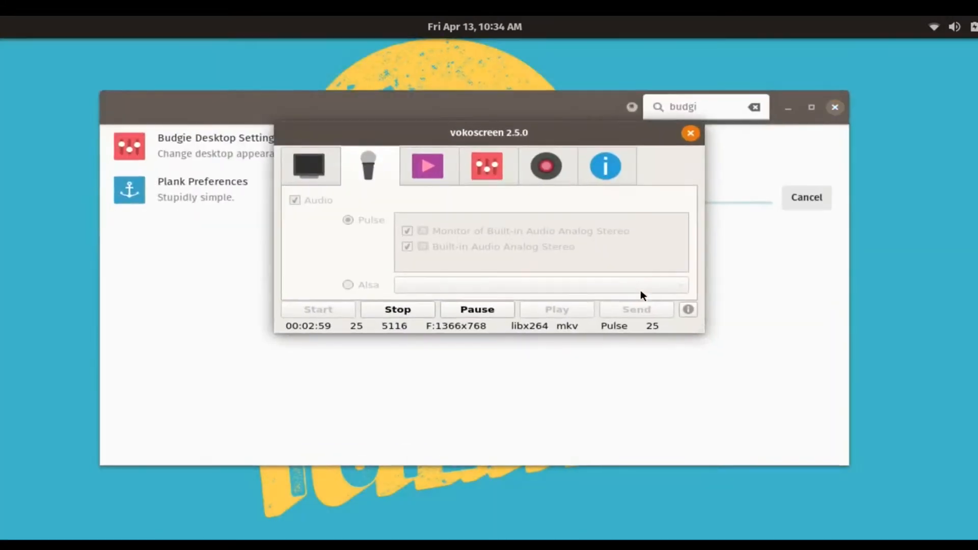
click(478, 312)
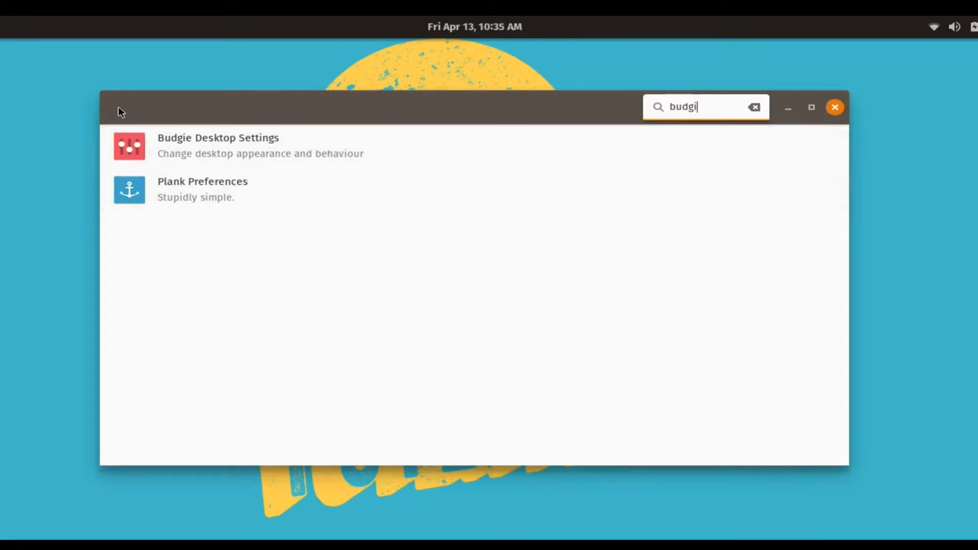
click(834, 108)
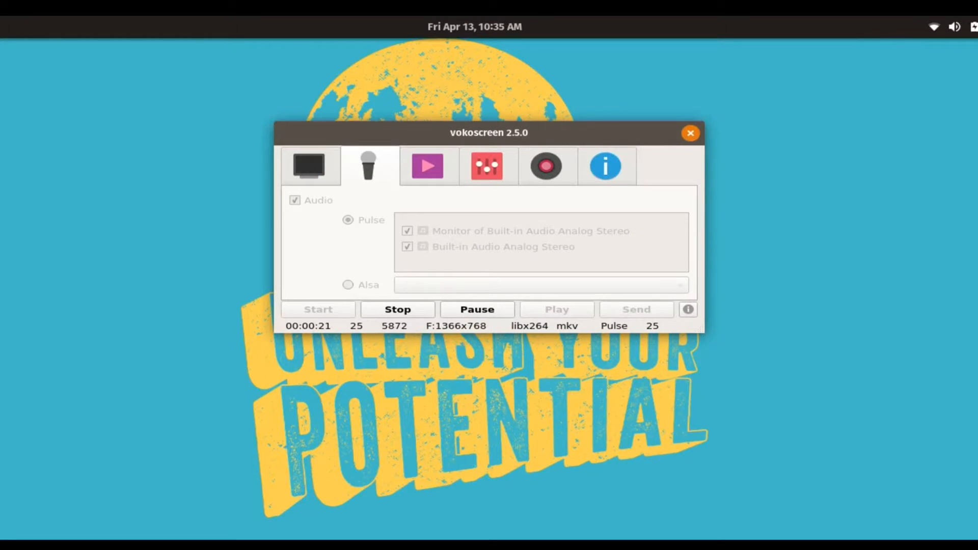
Show the user account's log-out option in the system menu, dismiss it, and stop the vokoscreen recording
click(953, 26)
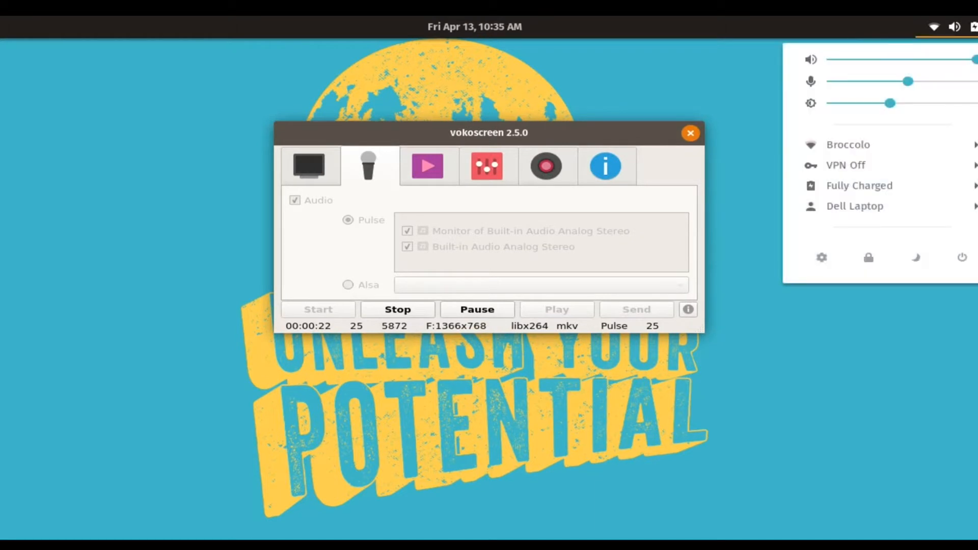
click(888, 207)
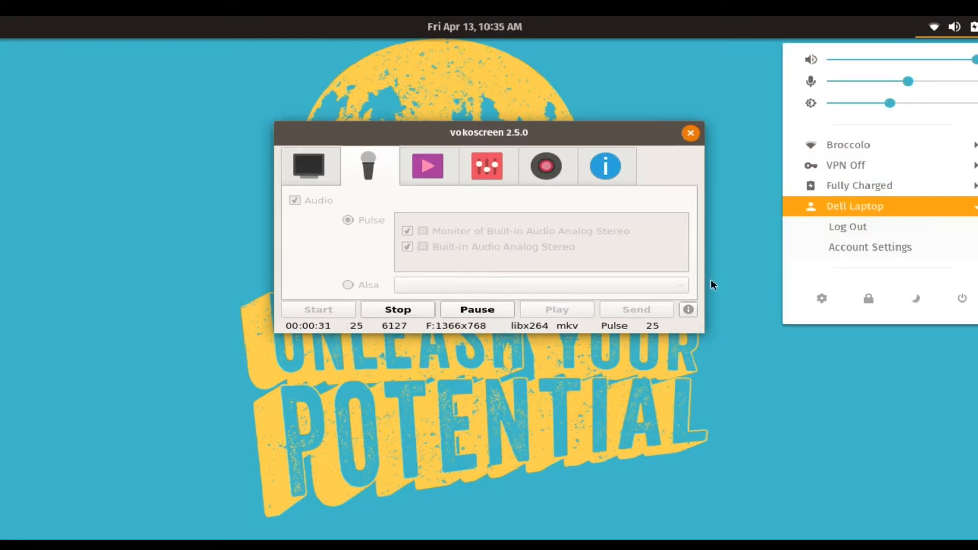
click(736, 266)
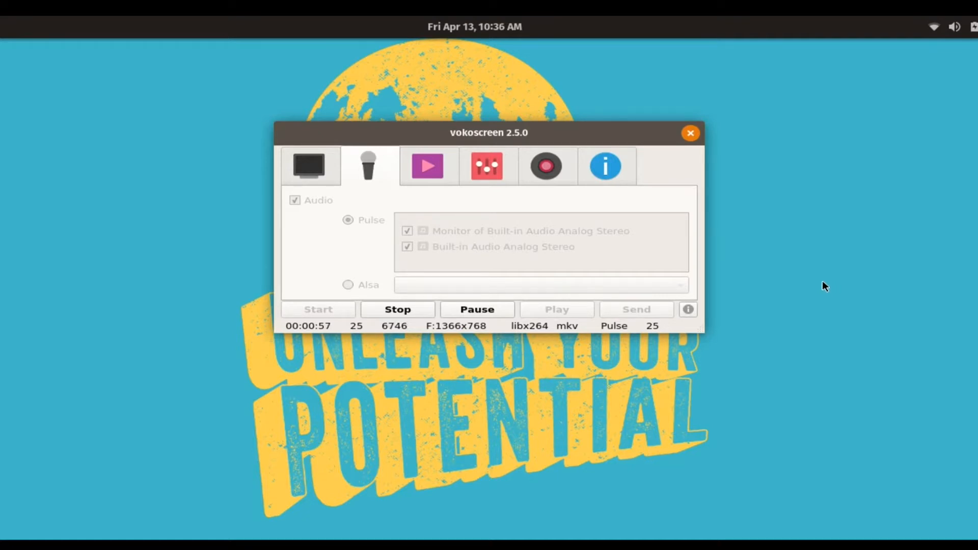
click(417, 314)
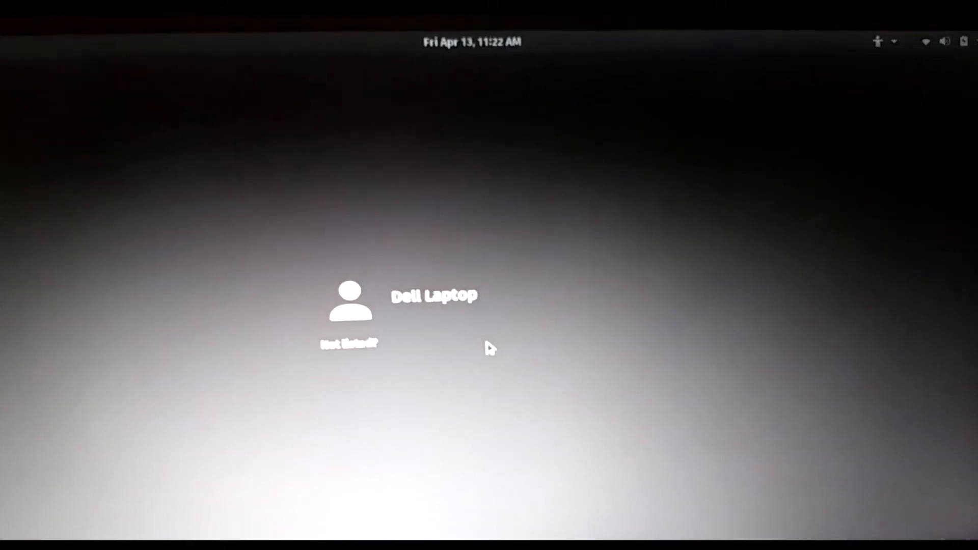
Sign in to the laptop's user account by entering the account password
click(494, 316)
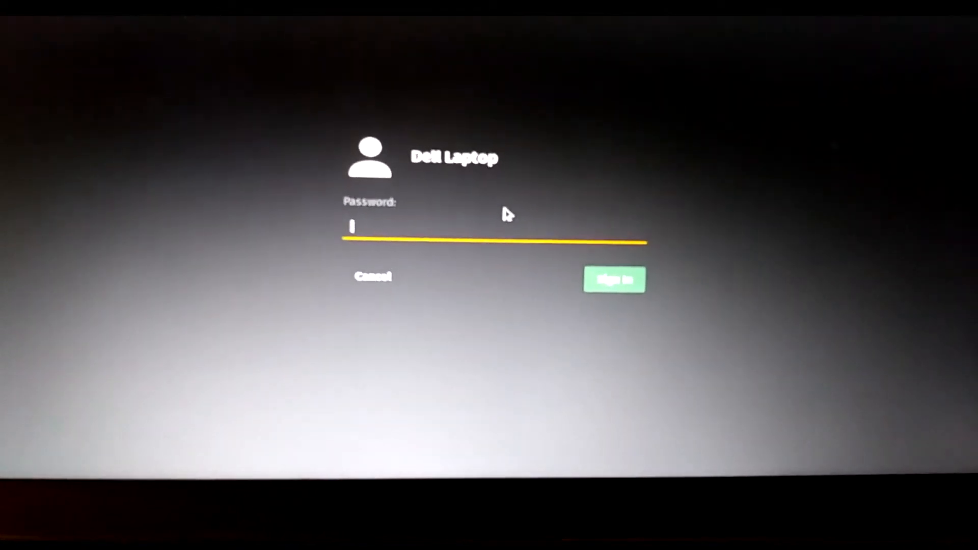
text(•••)
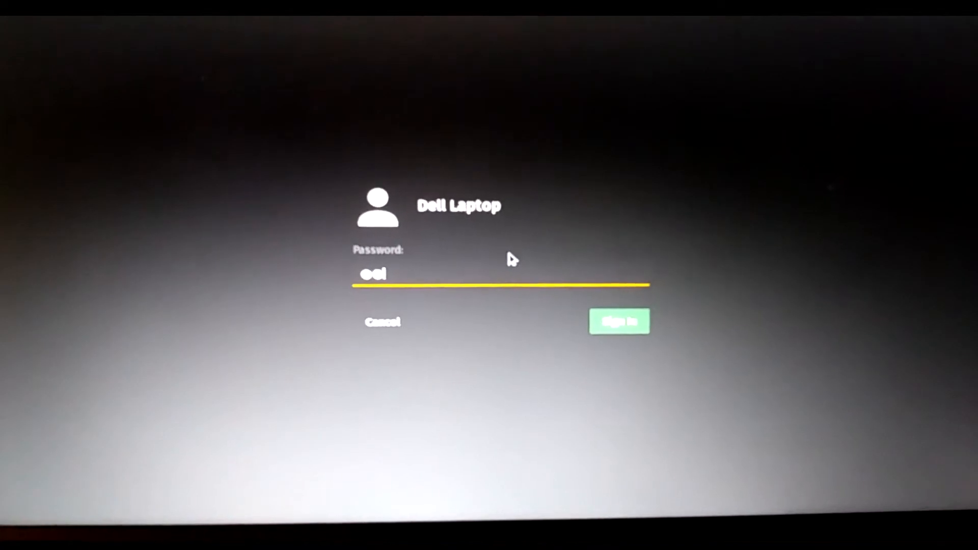
text(•)
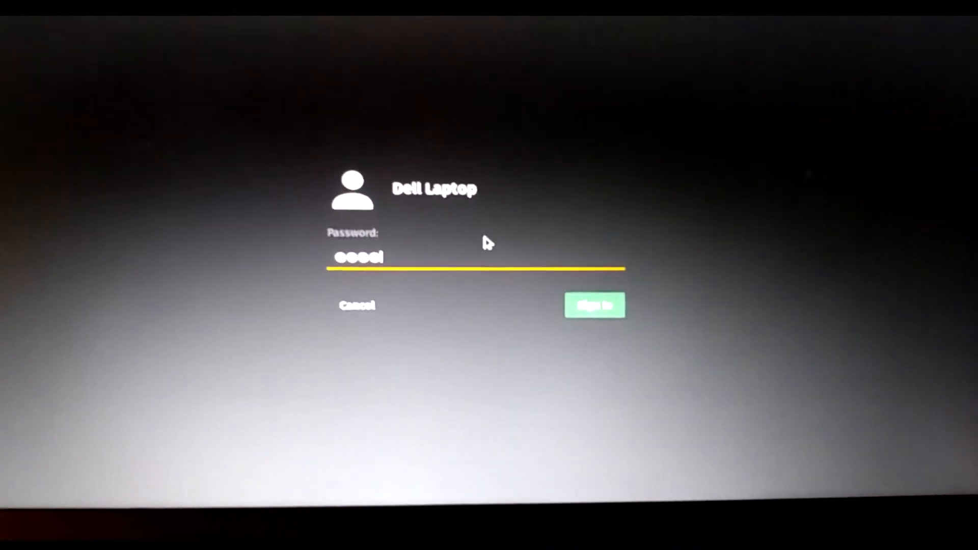
key(Return)
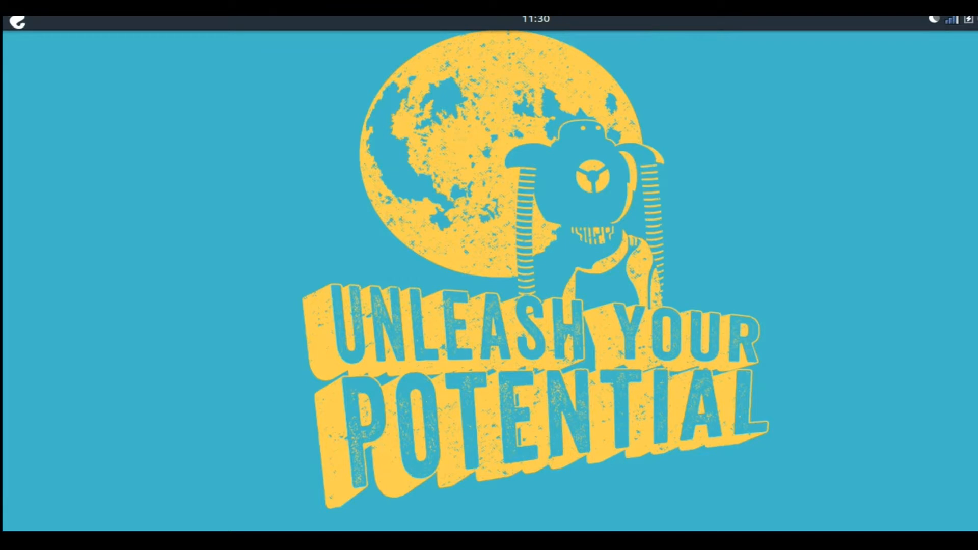
In Budgie Desktop Settings, set the Widgets and Icons themes to Pop and turn off the dark theme
click(977, 20)
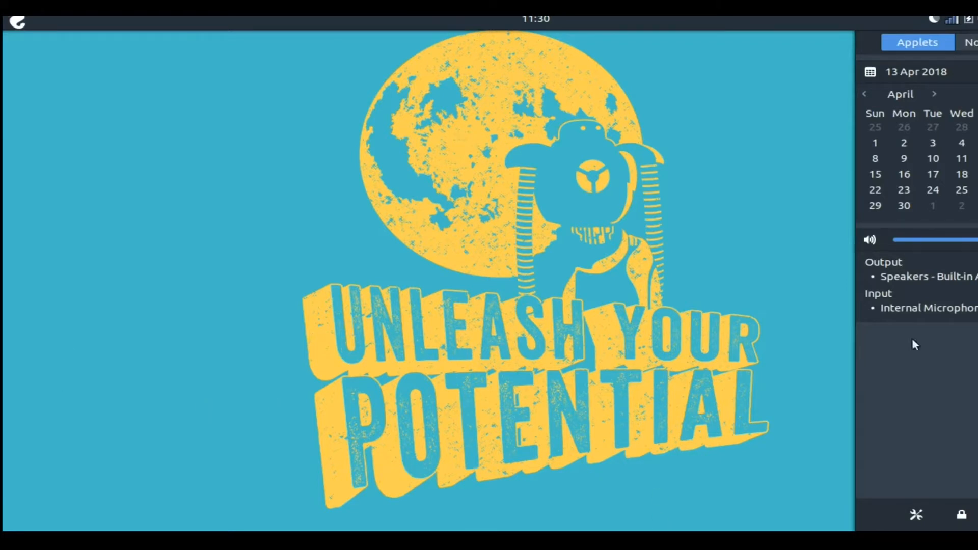
click(916, 516)
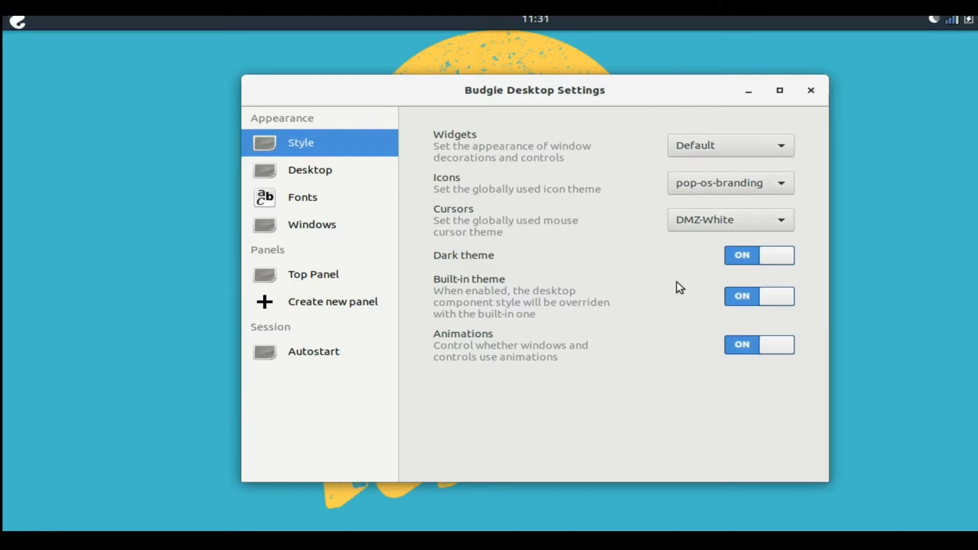
click(770, 152)
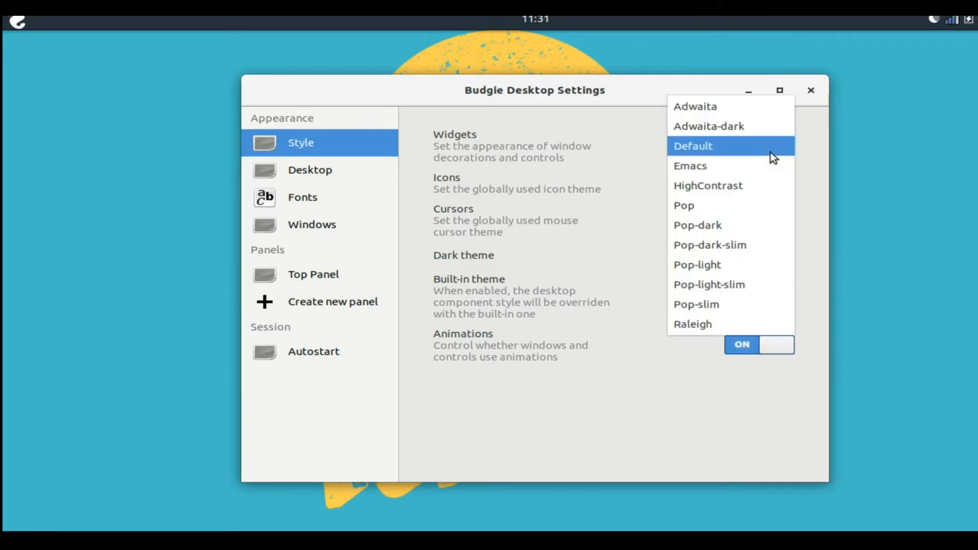
click(739, 214)
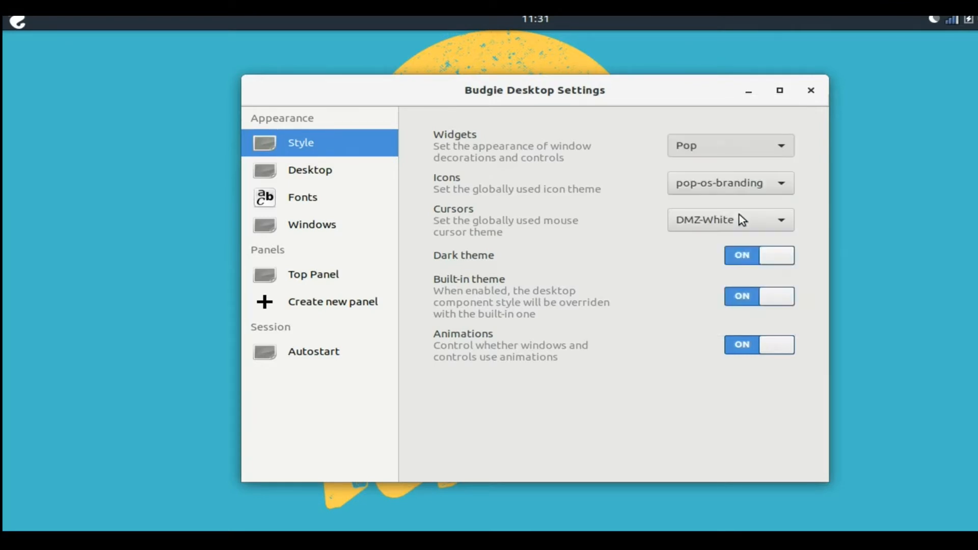
click(763, 179)
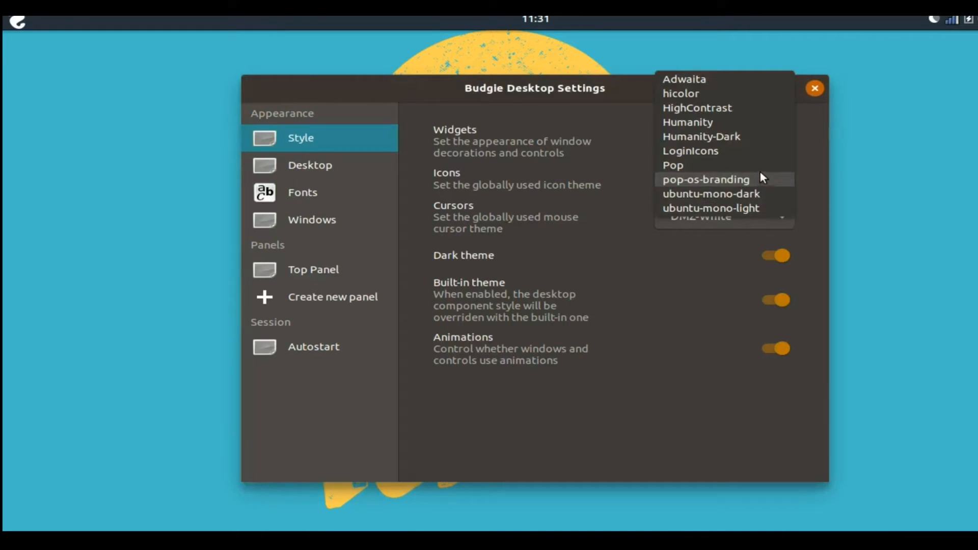
click(759, 168)
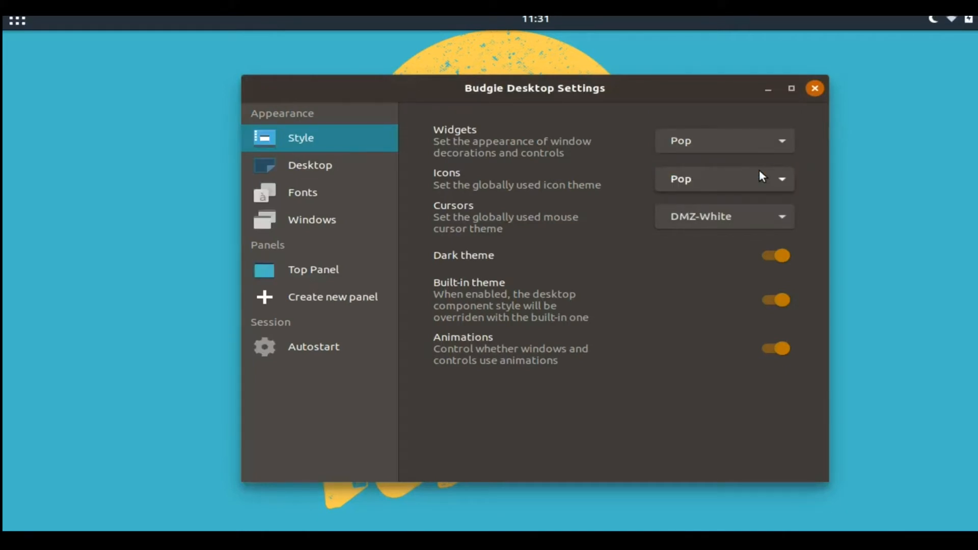
click(766, 256)
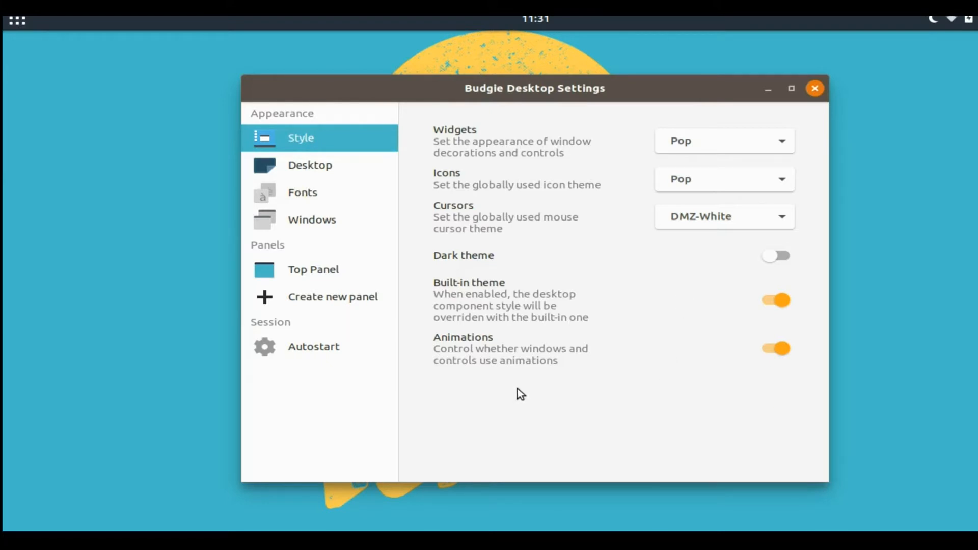
Open the Desktop appearance settings and check which commands the desktop background offers
click(314, 167)
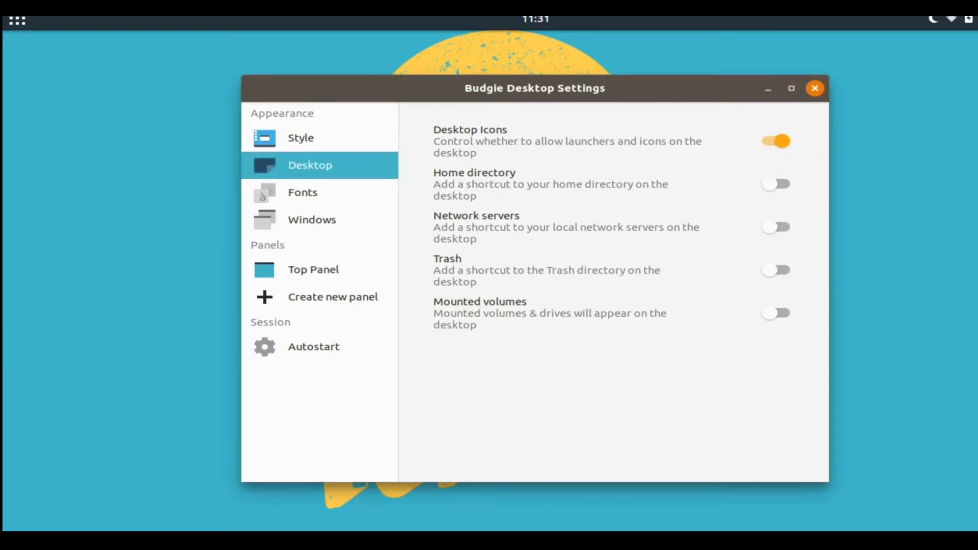
right_click(912, 229)
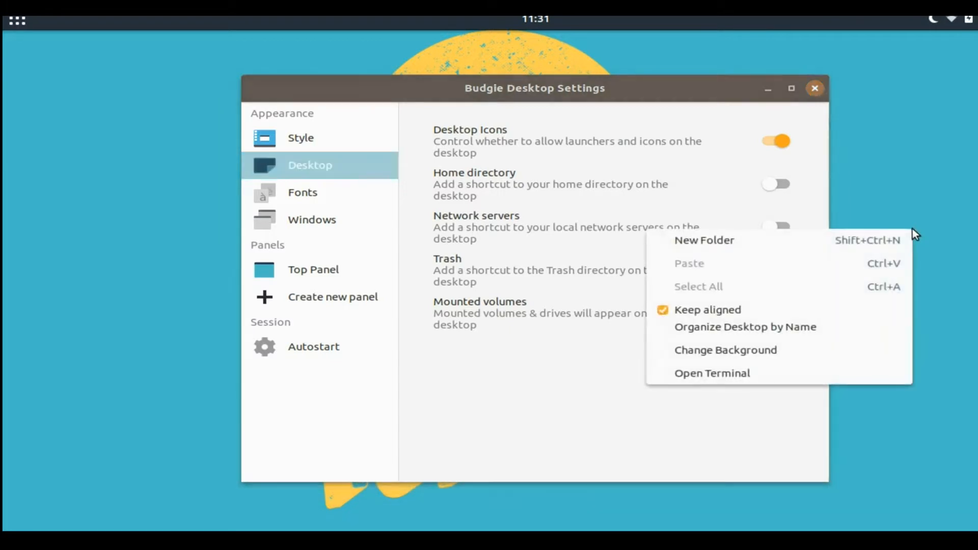
click(900, 174)
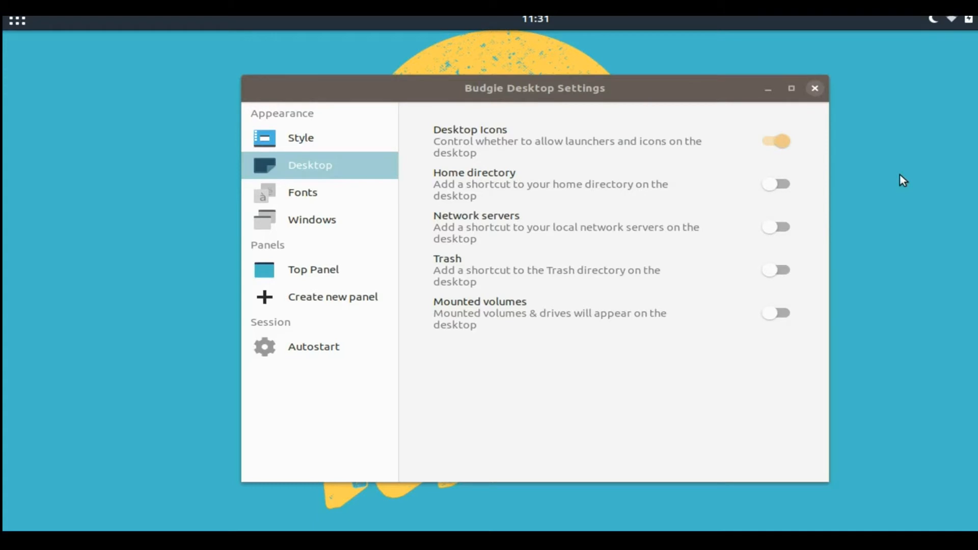
Enable the Home directory, Network servers, Trash and Mounted volumes shortcuts, move the LG M210 icon below Trash, and disable all four shortcuts again
click(783, 185)
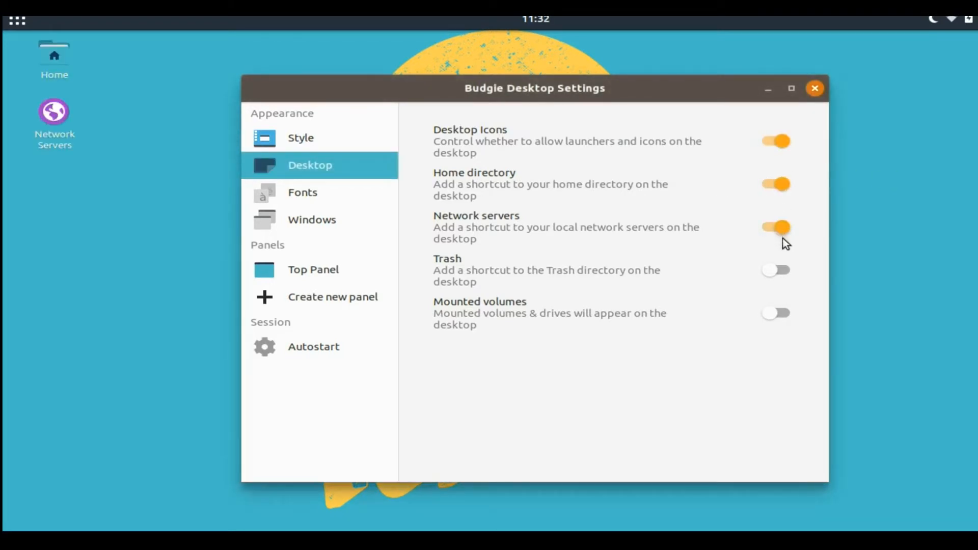
click(785, 271)
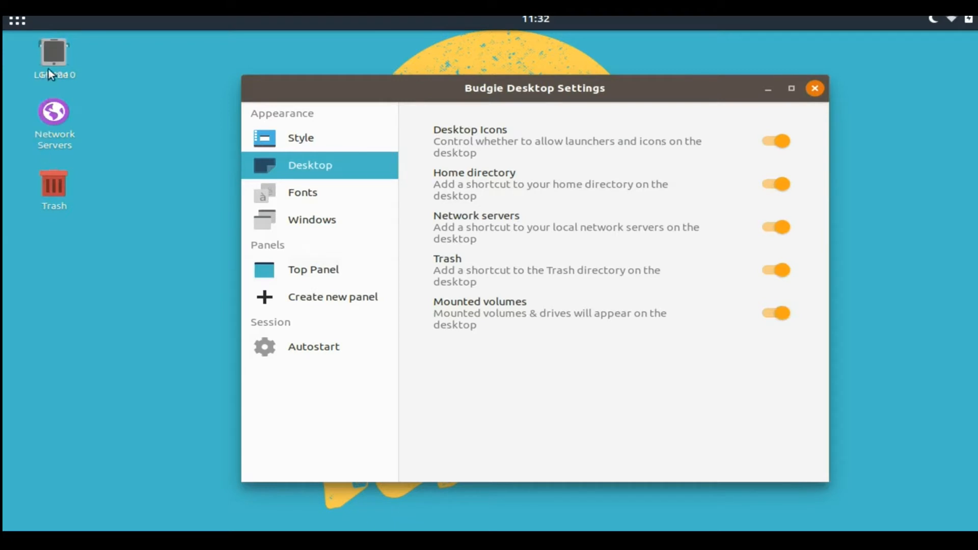
drag(51, 57, 53, 249)
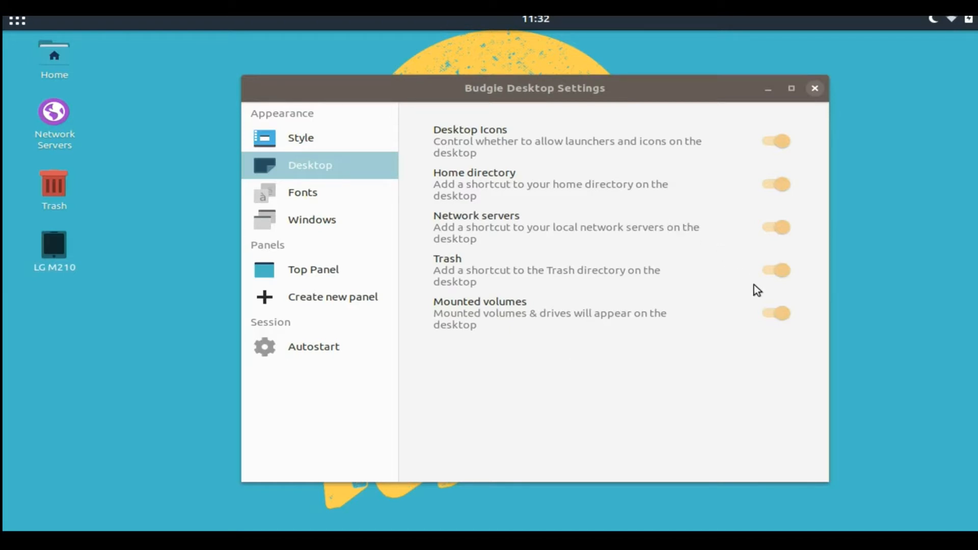
click(770, 316)
click(770, 268)
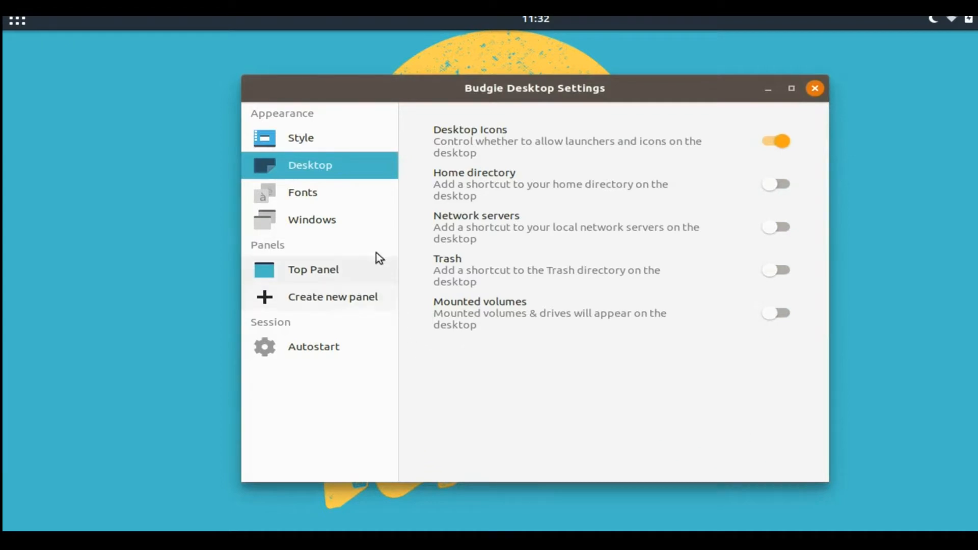
Review the Windows appearance settings and the options of the Budgie Menu applet on the top panel
click(363, 226)
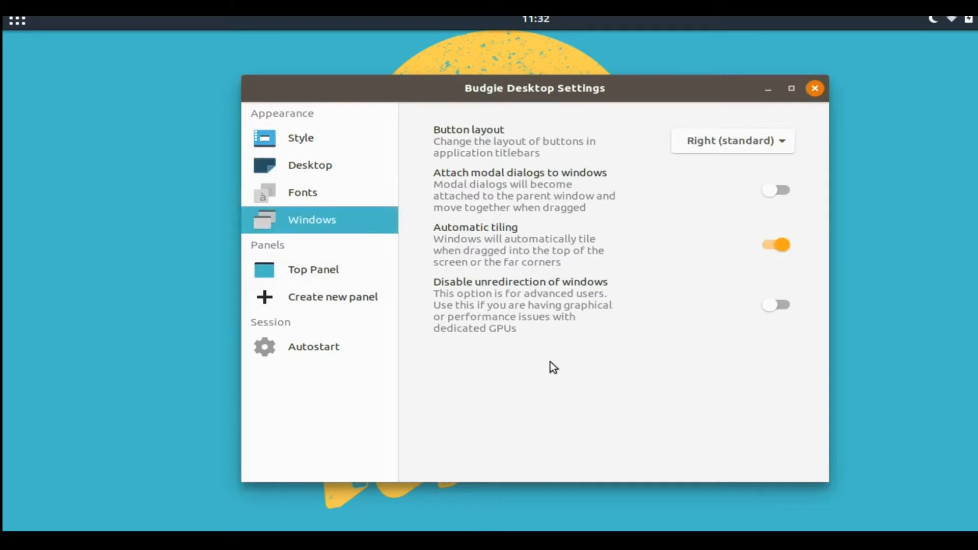
click(326, 269)
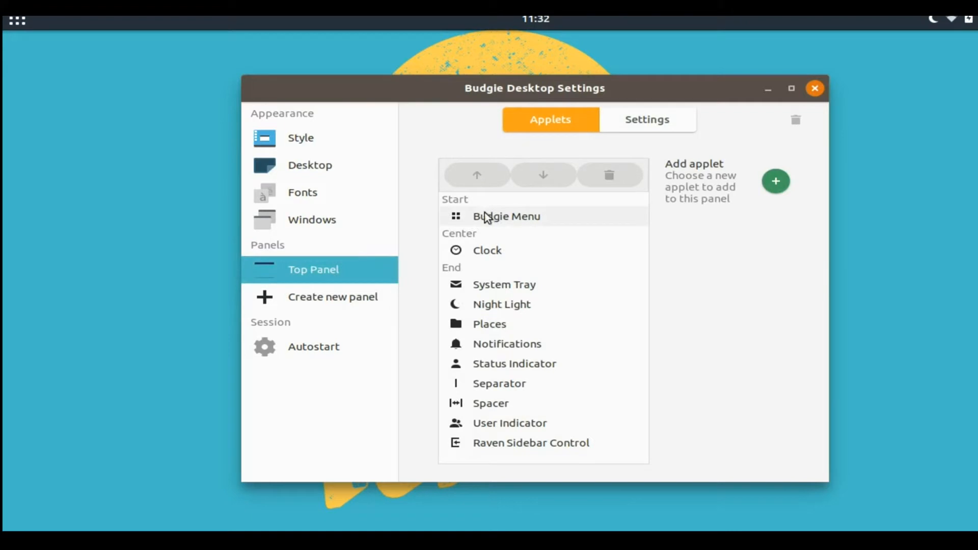
click(521, 219)
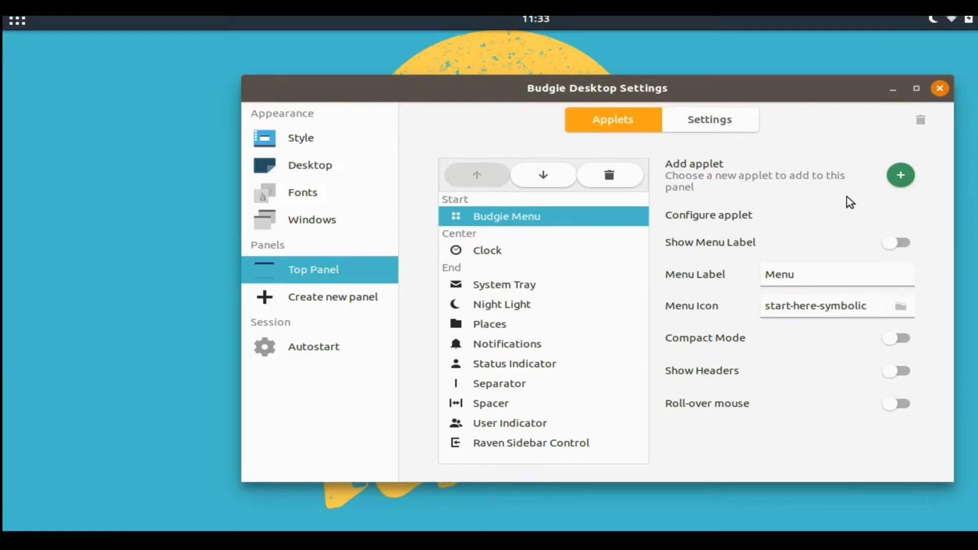
Add the Task List applet to the top panel
click(900, 175)
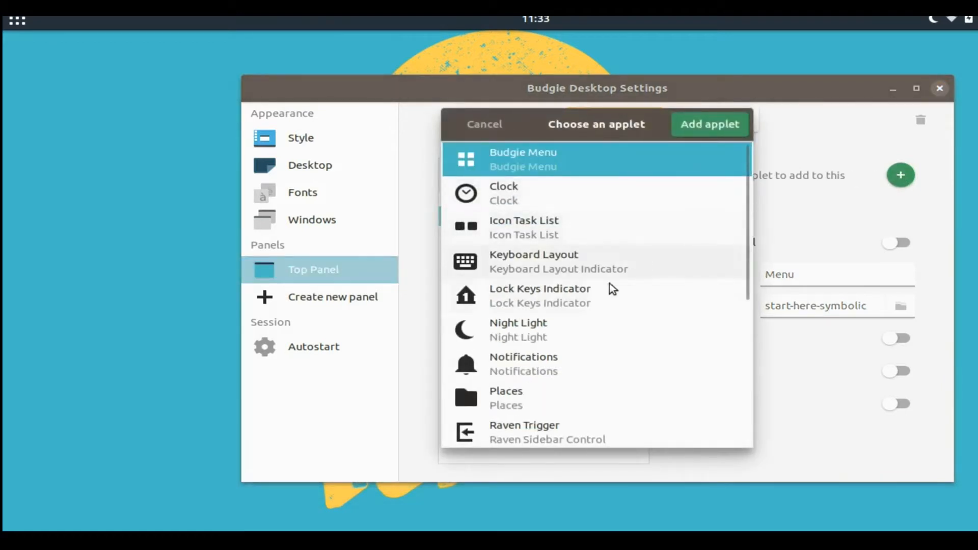
scroll(572, 310, down, 5)
scroll(573, 311, down, 3)
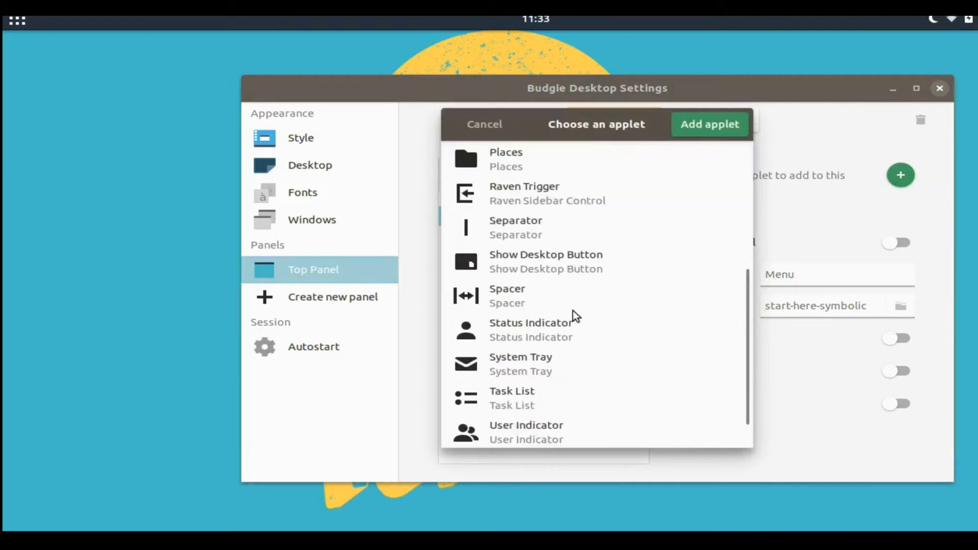
scroll(573, 311, down, 2)
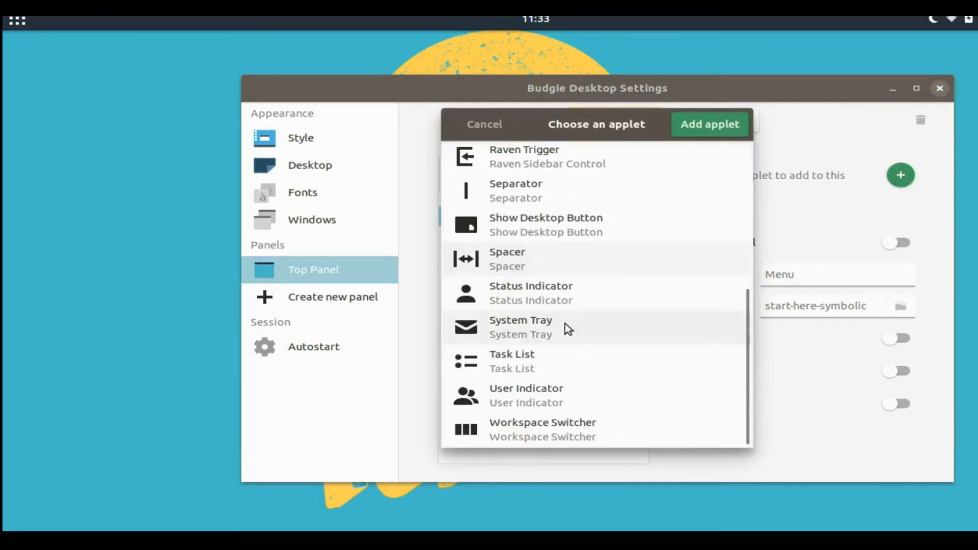
click(557, 363)
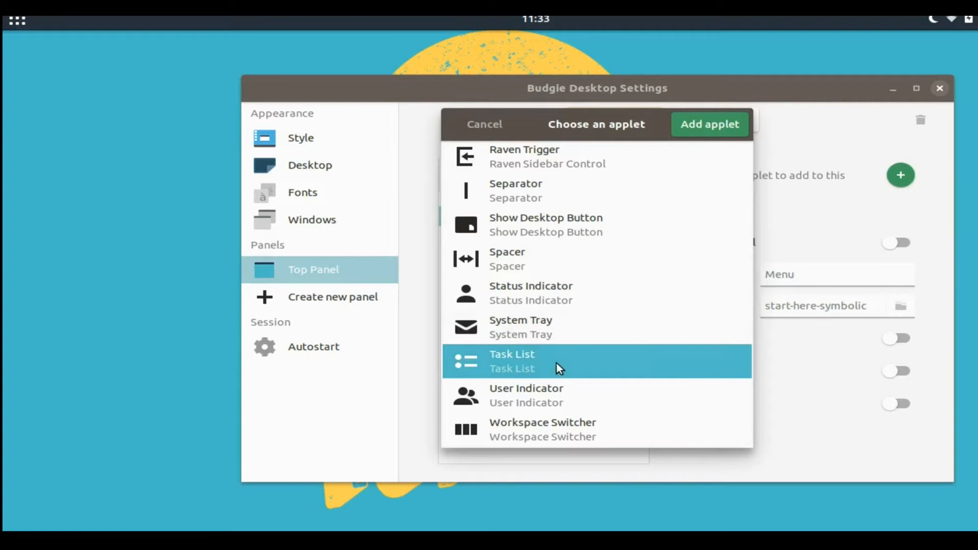
click(705, 123)
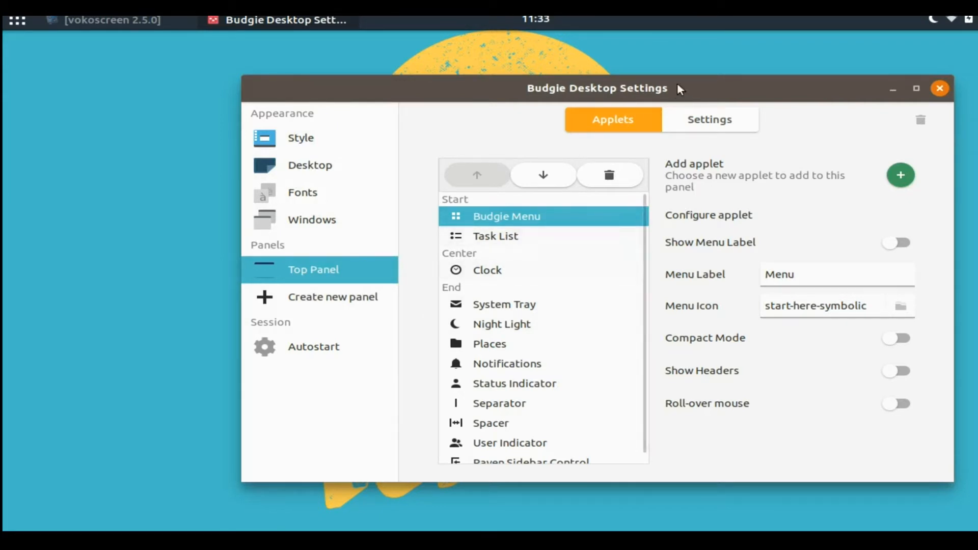
Create an additional bottom panel and remove it again
click(347, 298)
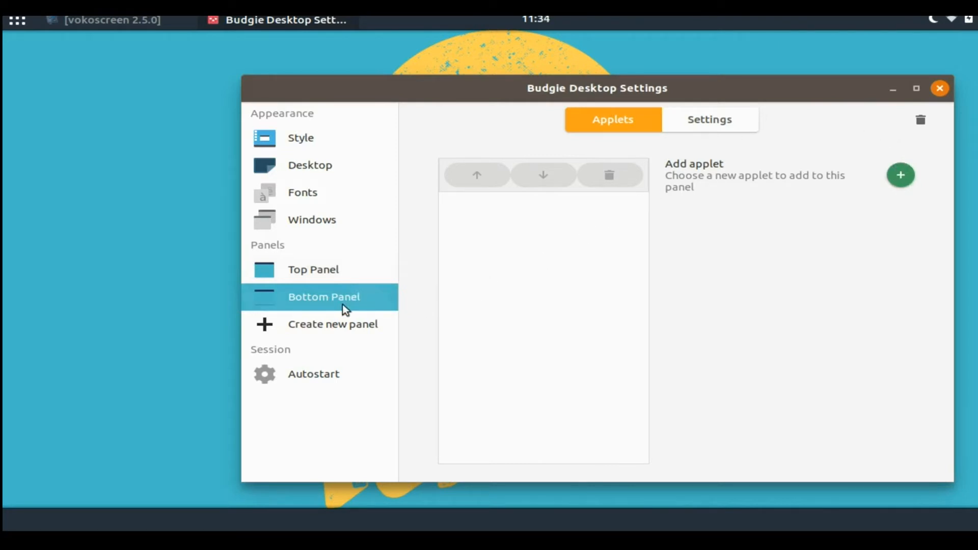
click(333, 277)
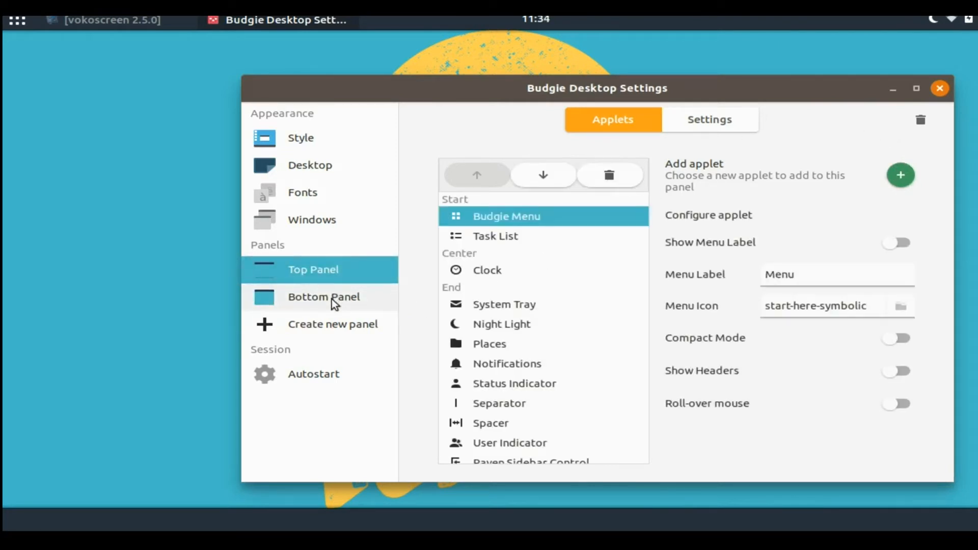
click(331, 299)
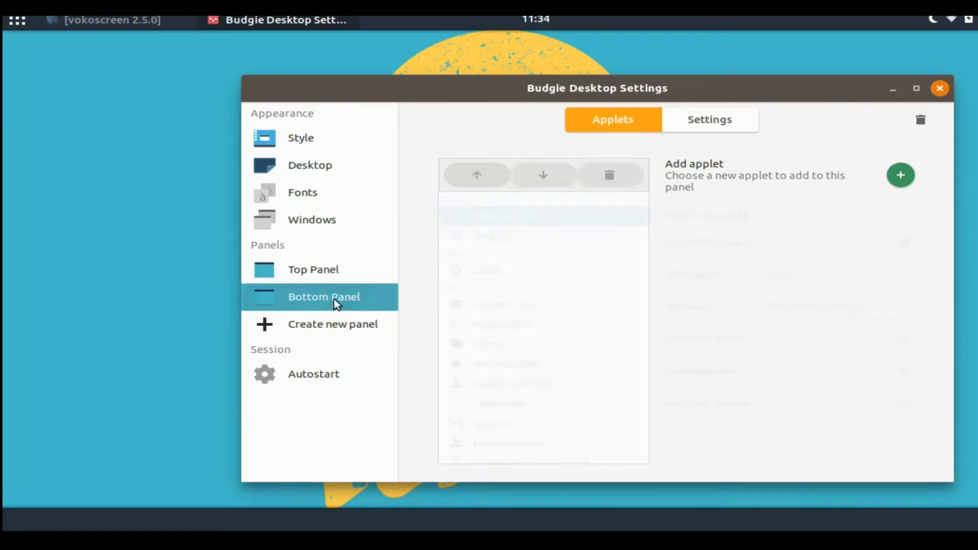
click(921, 120)
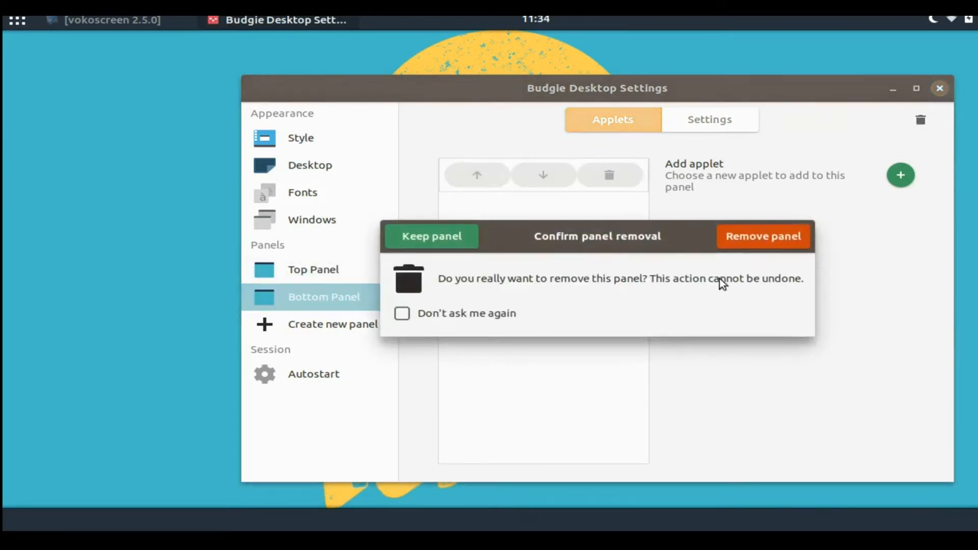
click(733, 243)
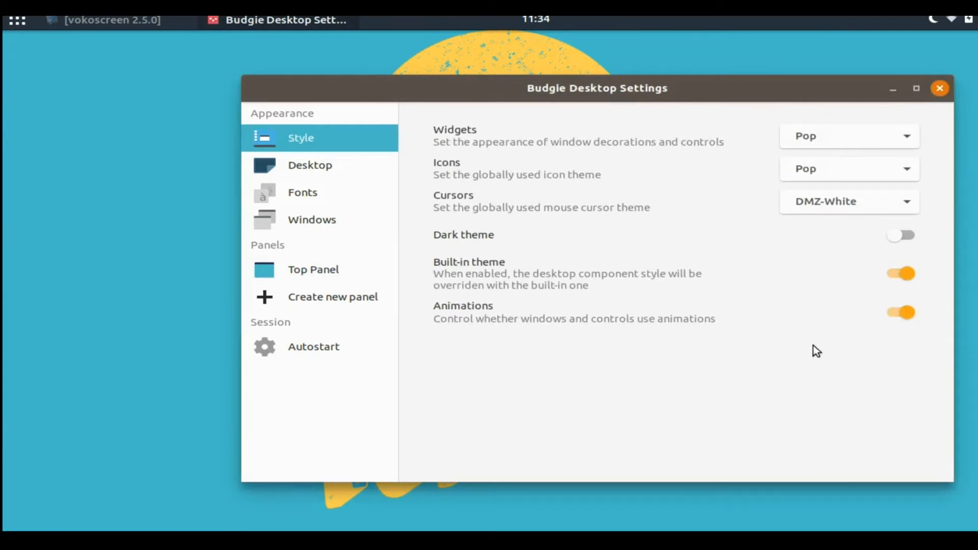
Close Budgie Desktop Settings, search the applications for "pop" and open Pop!_Shop
click(940, 89)
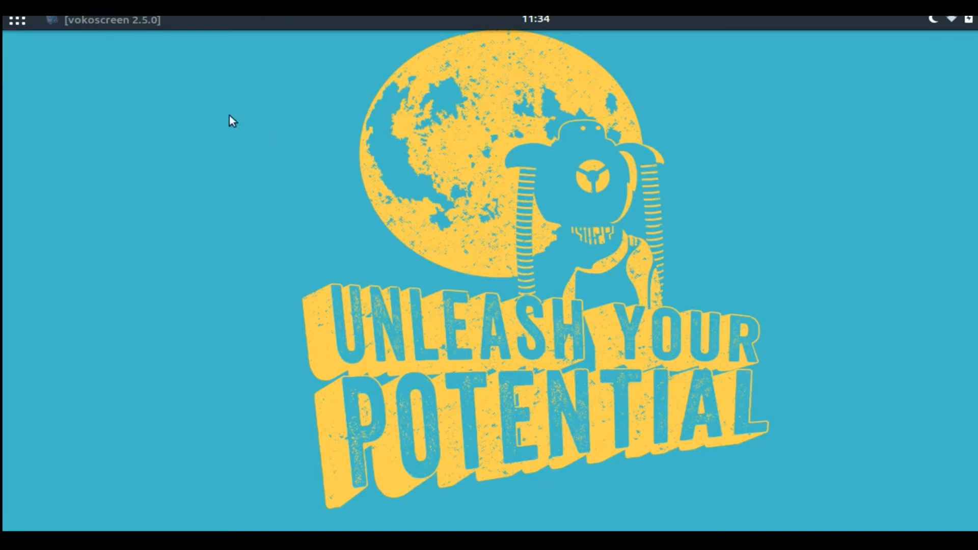
click(11, 23)
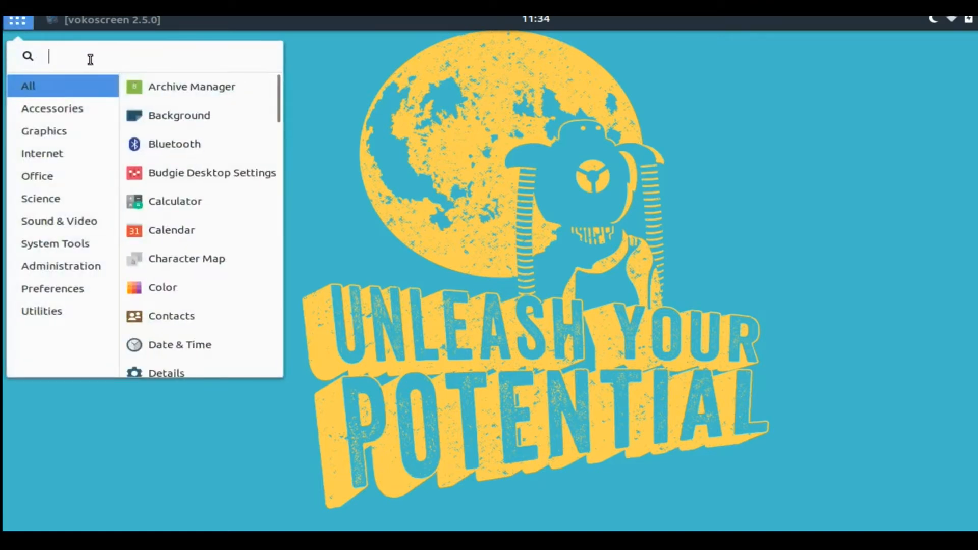
text(pop)
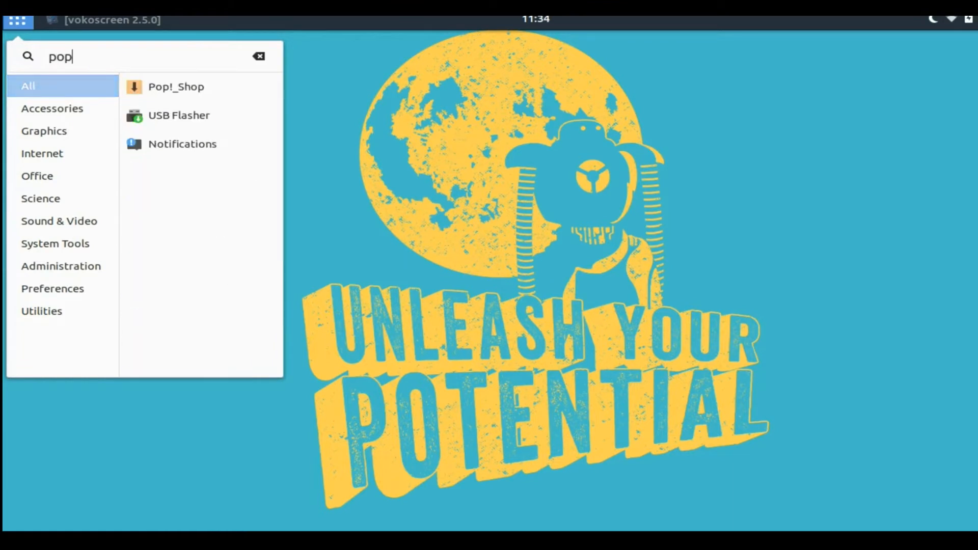
click(146, 87)
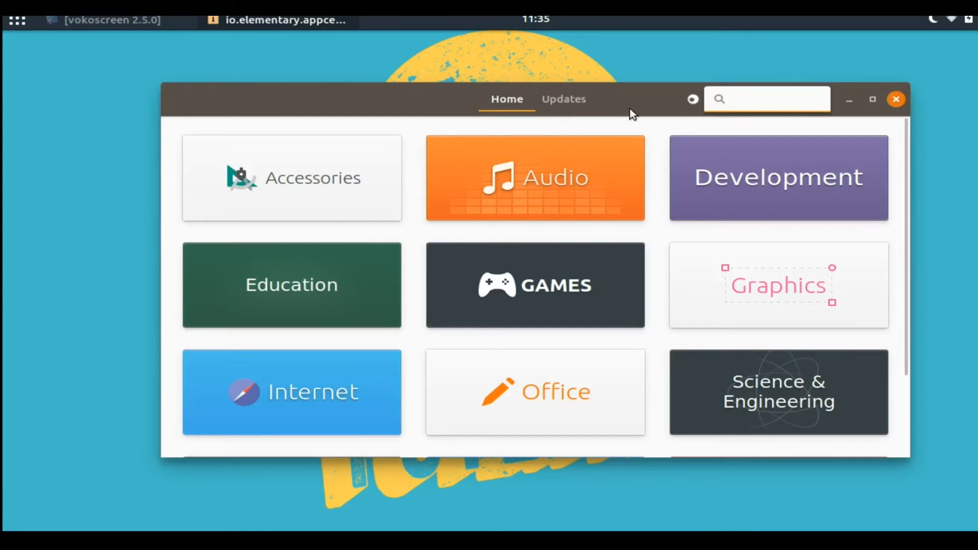
Search the shop for "gpart" and start installing GParted from its details page
text(g)
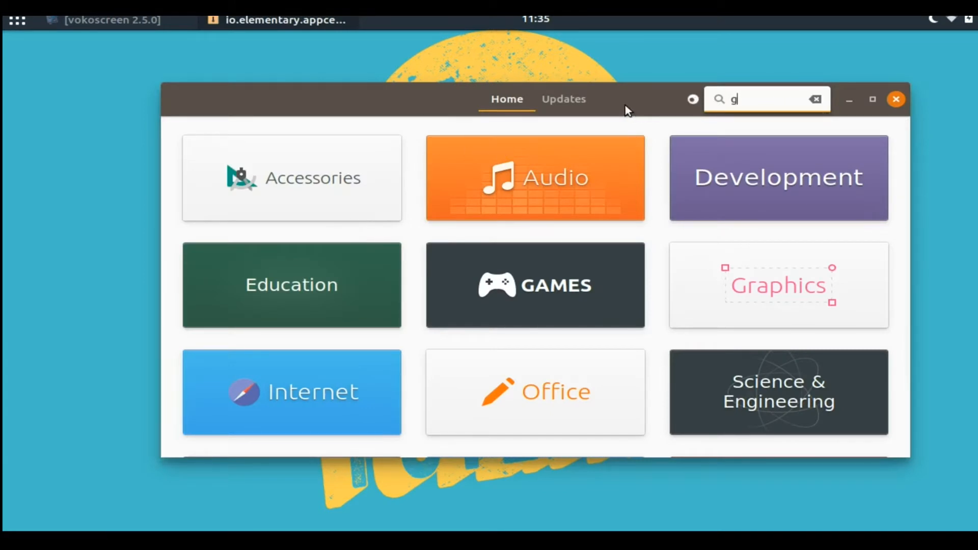
text(part)
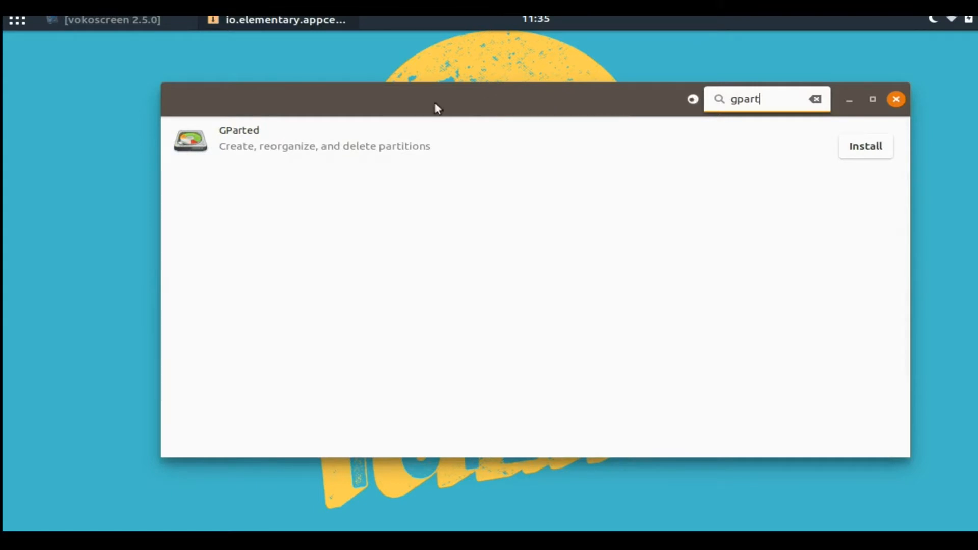
click(335, 141)
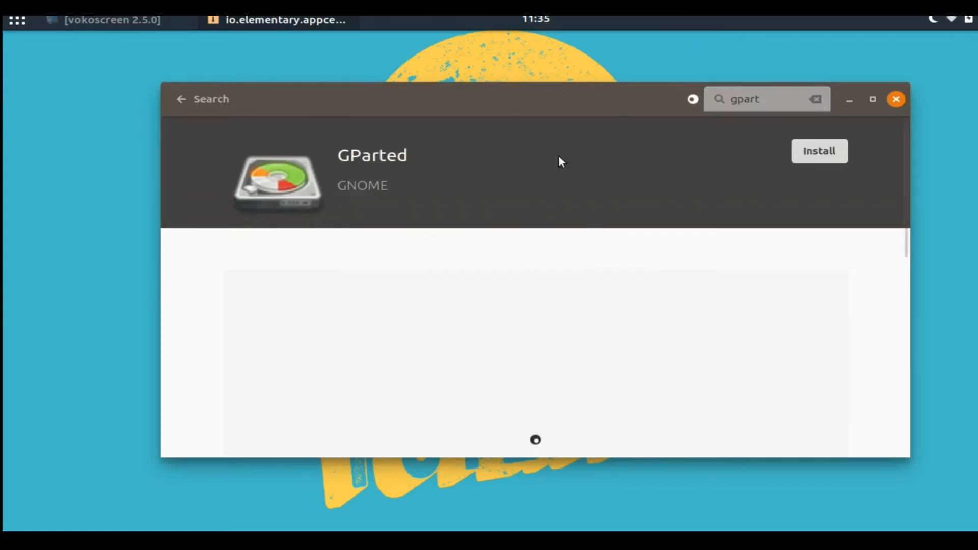
click(818, 151)
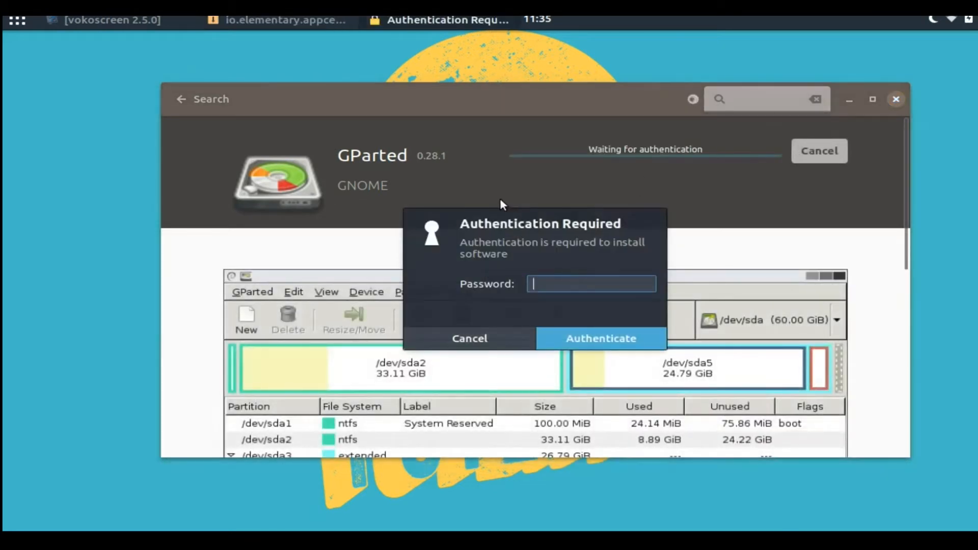
Authorise the GParted installation by entering the account password, clearing and retyping it before authenticating
text(*****)
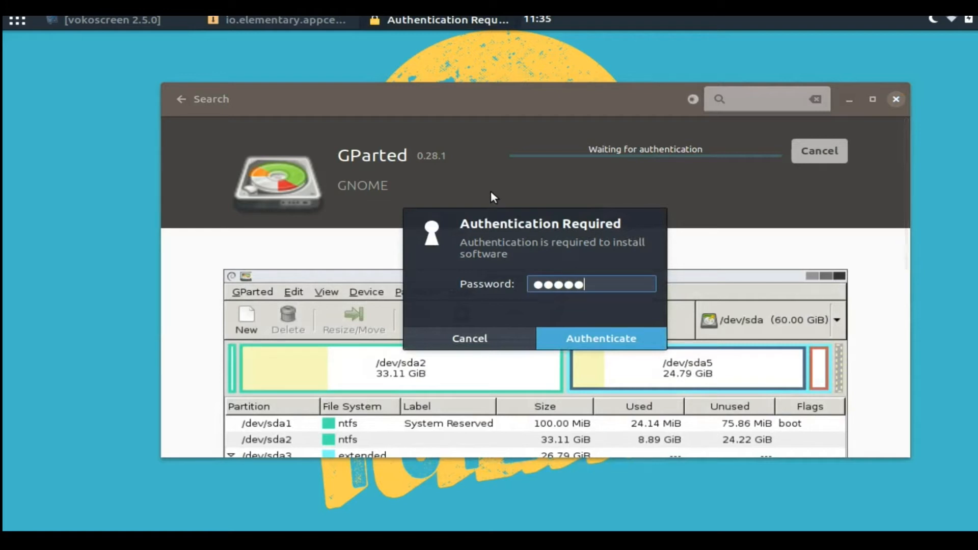
key(BackSpace)
key(BackSpace)
key(BackSpace)
key(BackSpace)
key(BackSpace)
text(****)
click(561, 332)
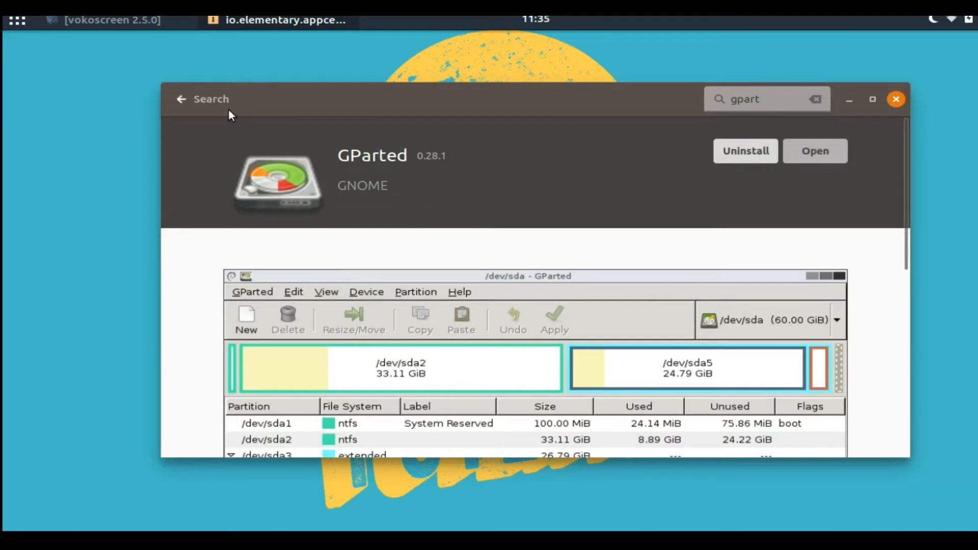
Return to the shop's search, replace the search term with "syna" and install Synaptic Package Manager
click(207, 97)
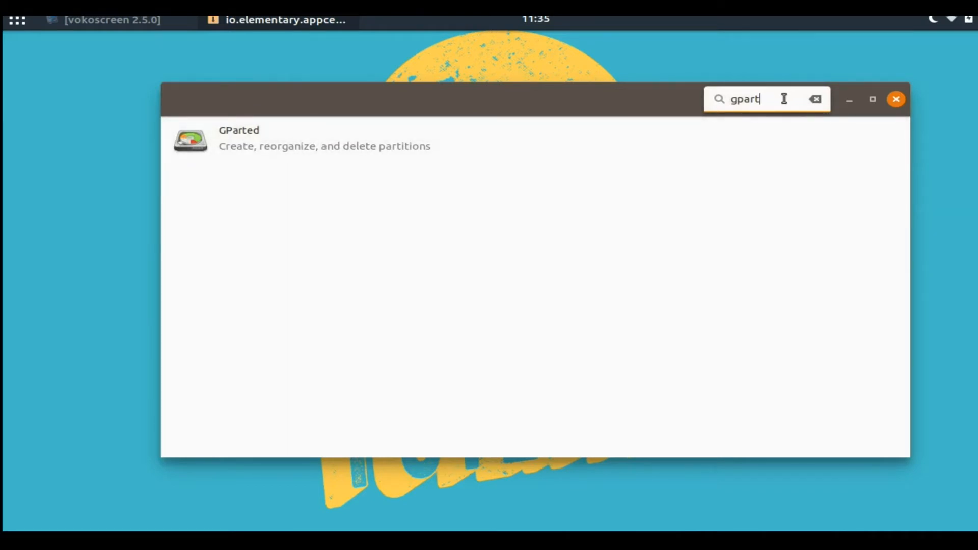
key(BackSpace)
key(BackSpace)
key(BackSpace)
key(BackSpace)
key(BackSpace)
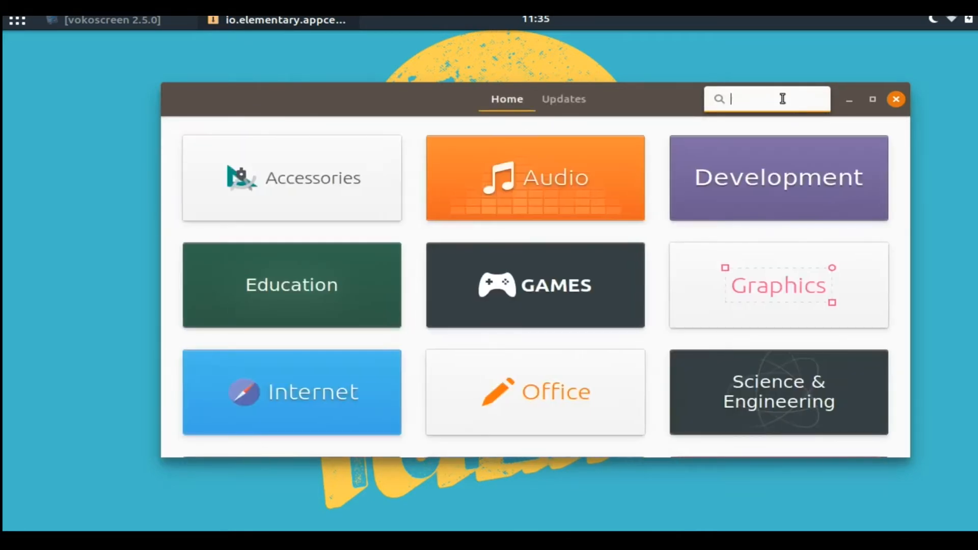
text(syn)
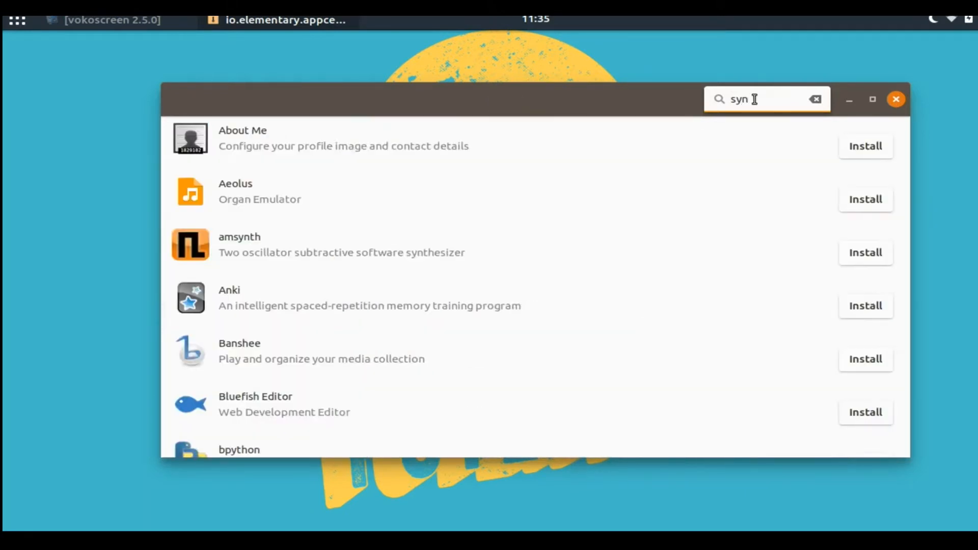
text(a)
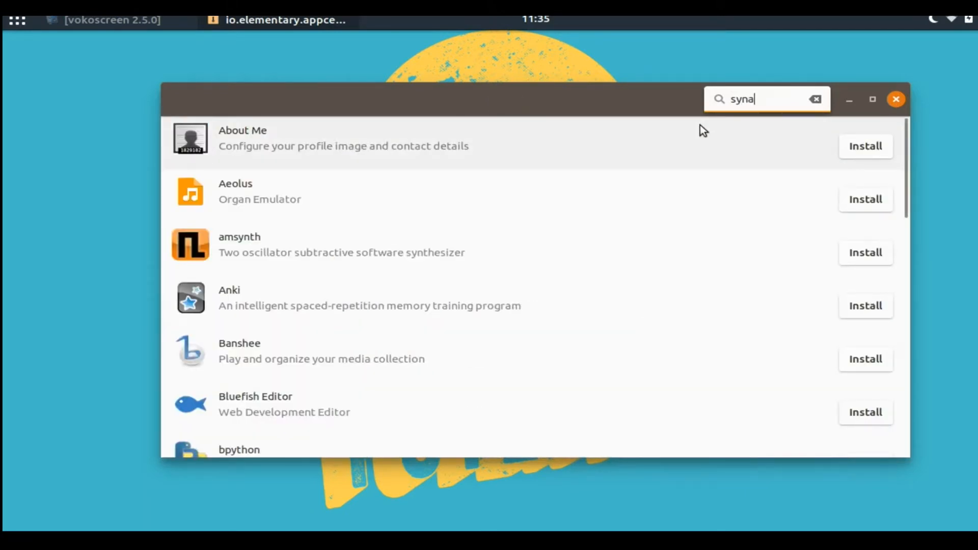
click(853, 201)
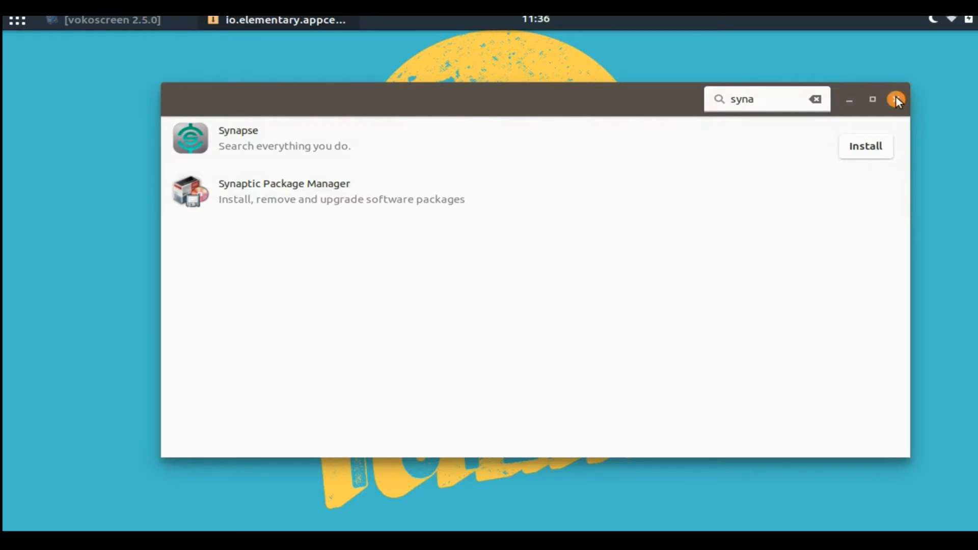
Check Synaptic Package Manager's details page, return to the search and replace the search term with "tff"
click(545, 203)
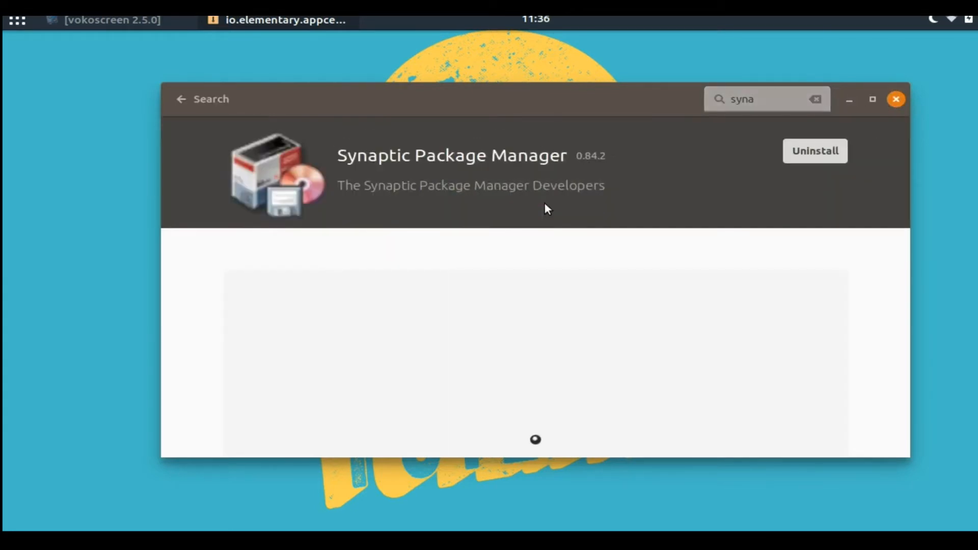
click(192, 98)
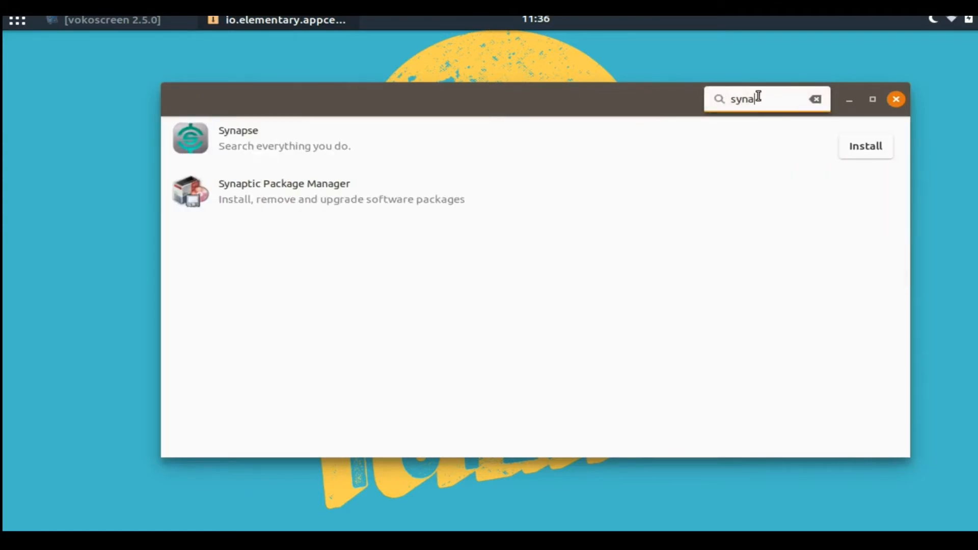
key(BackSpace)
key(BackSpace)
key(BackSpace)
key(BackSpace)
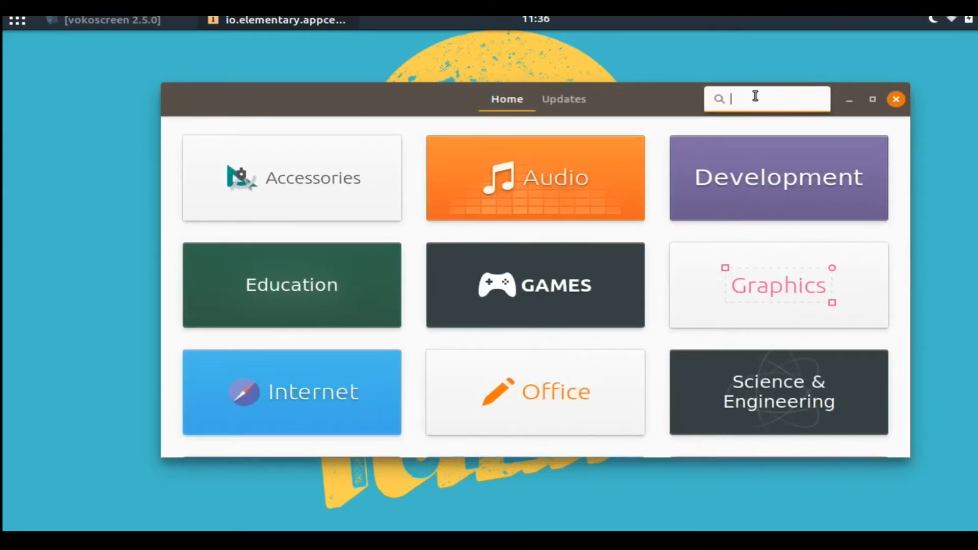
text(tff)
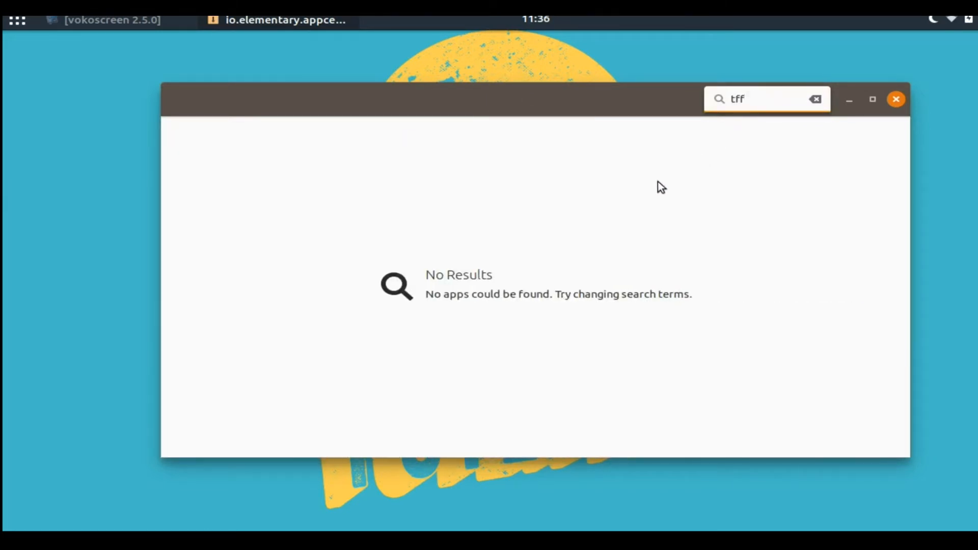
Replace the search term with "ms" and afresh with "font", and look through the results for a font package
key(BackSpace)
key(BackSpace)
key(BackSpace)
text(ms)
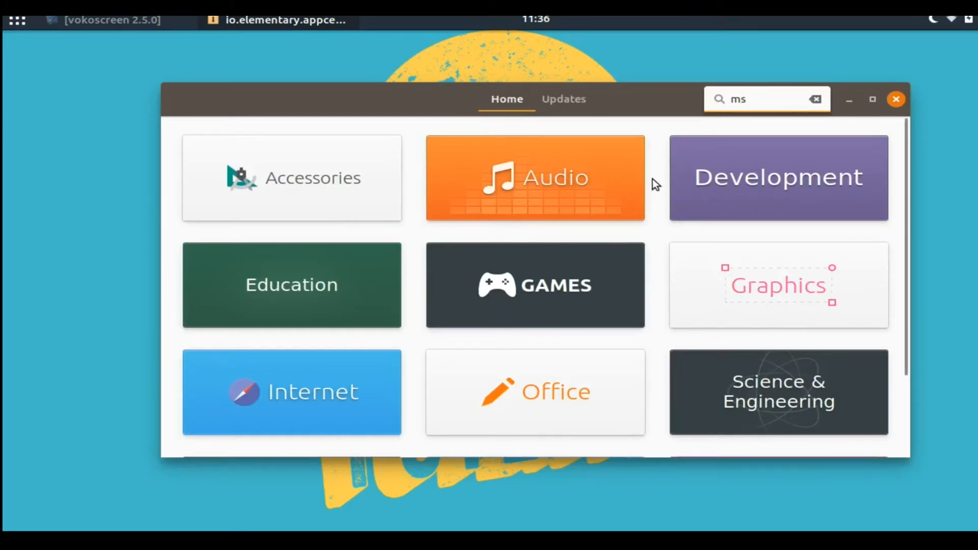
key(BackSpace)
key(BackSpace)
text(font)
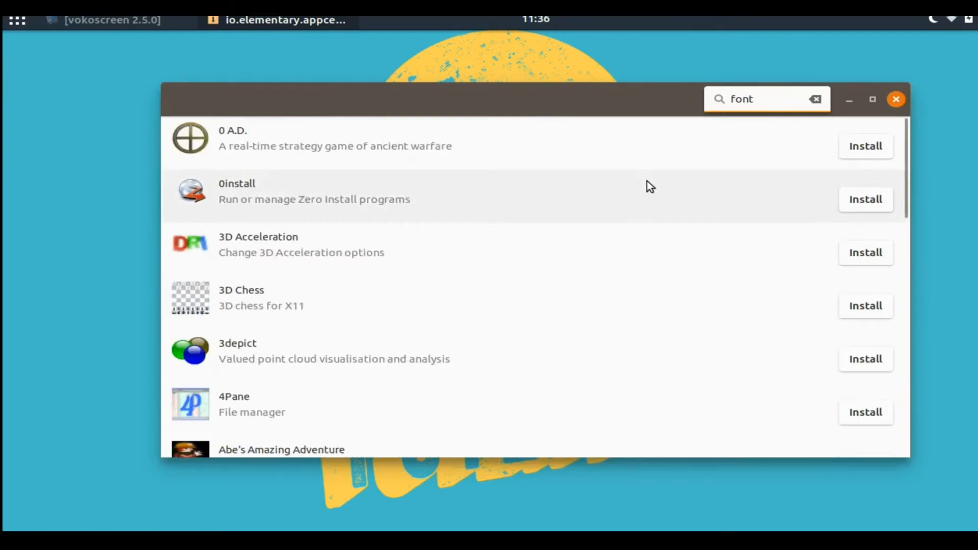
scroll(646, 181, down, 3)
scroll(643, 187, down, 10)
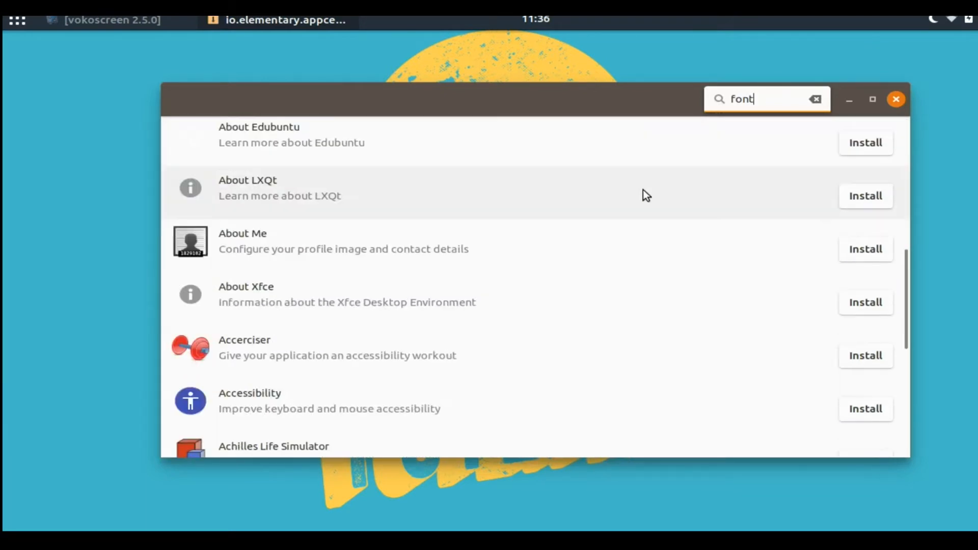
scroll(610, 263, down, 10)
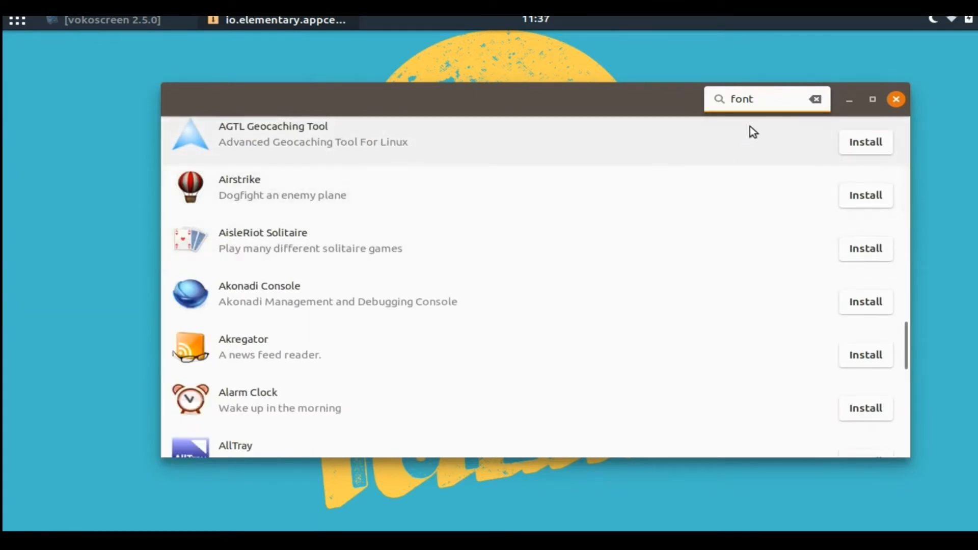
Replace the search term with "plank" and open Plank's details page
click(763, 106)
key(BackSpace)
key(BackSpace)
key(BackSpace)
key(BackSpace)
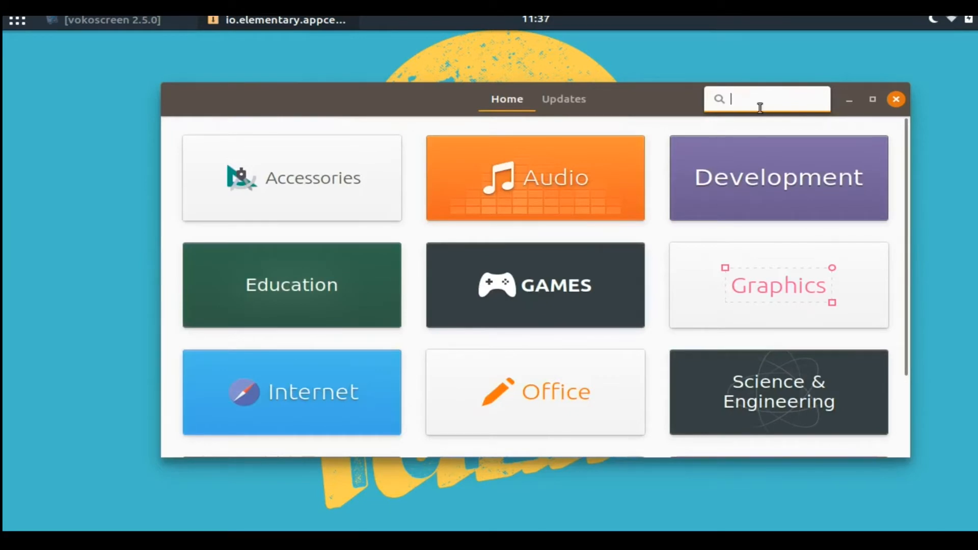
text(plank)
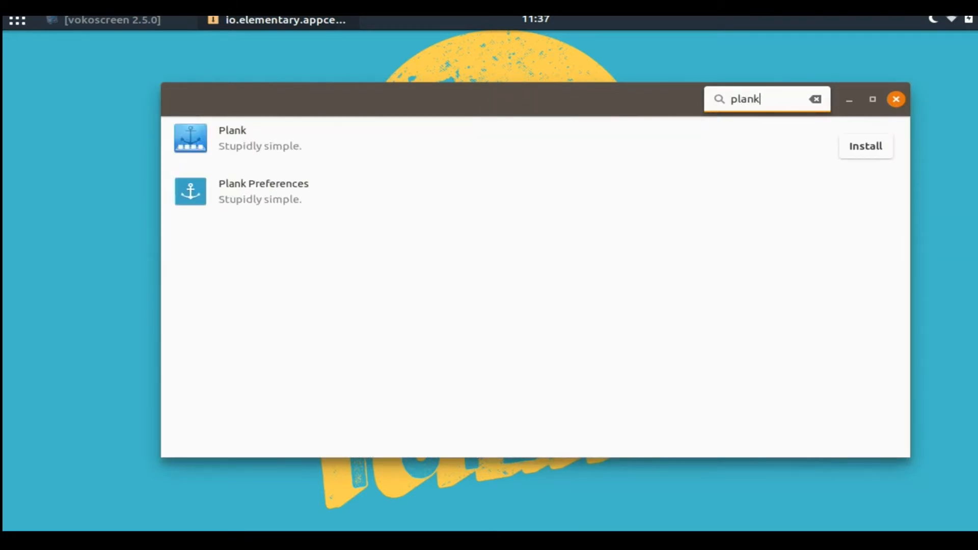
click(543, 155)
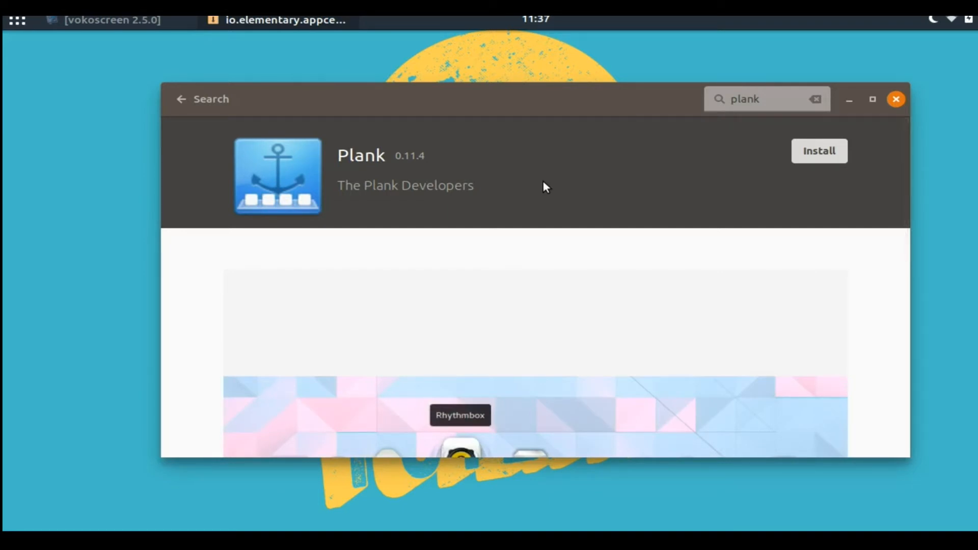
Look over Plank's preview image on its details page and install Plank
scroll(507, 347, down, 5)
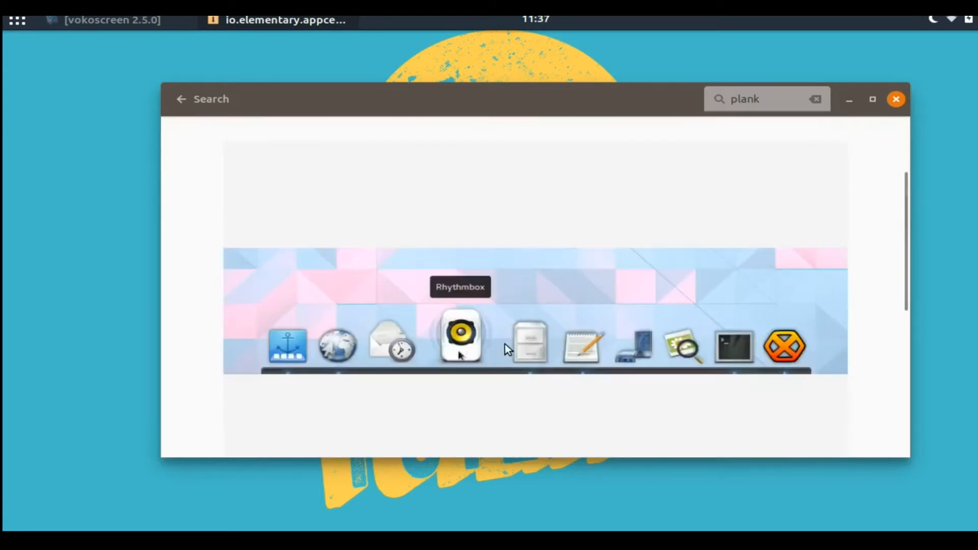
scroll(507, 351, up, 3)
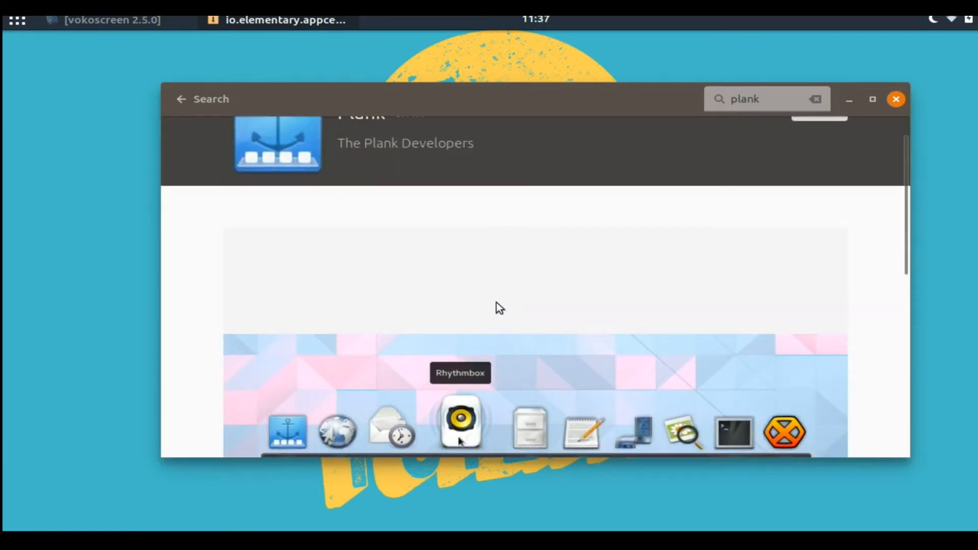
scroll(498, 294, up, 1)
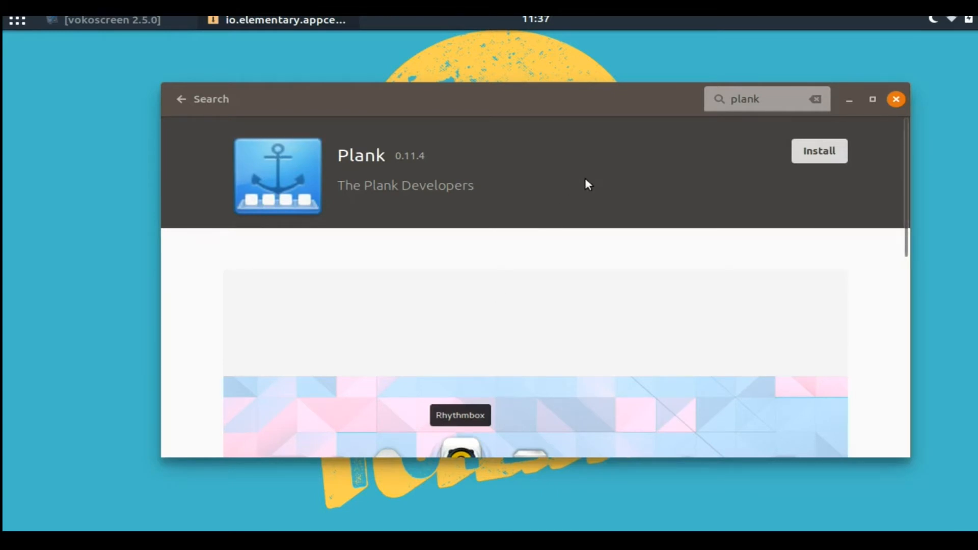
click(824, 148)
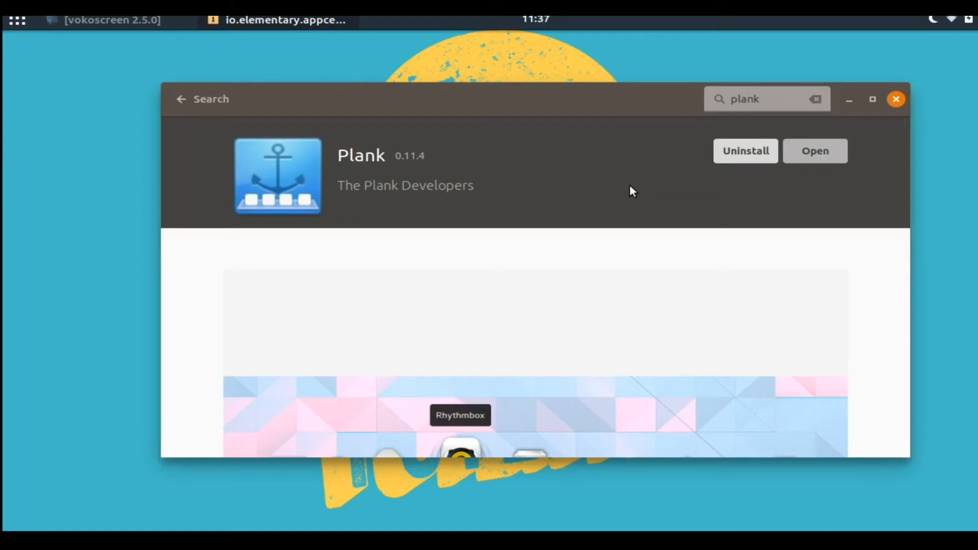
Return to the search, clear the term, check the shop's updates list and go back to the home page
click(213, 102)
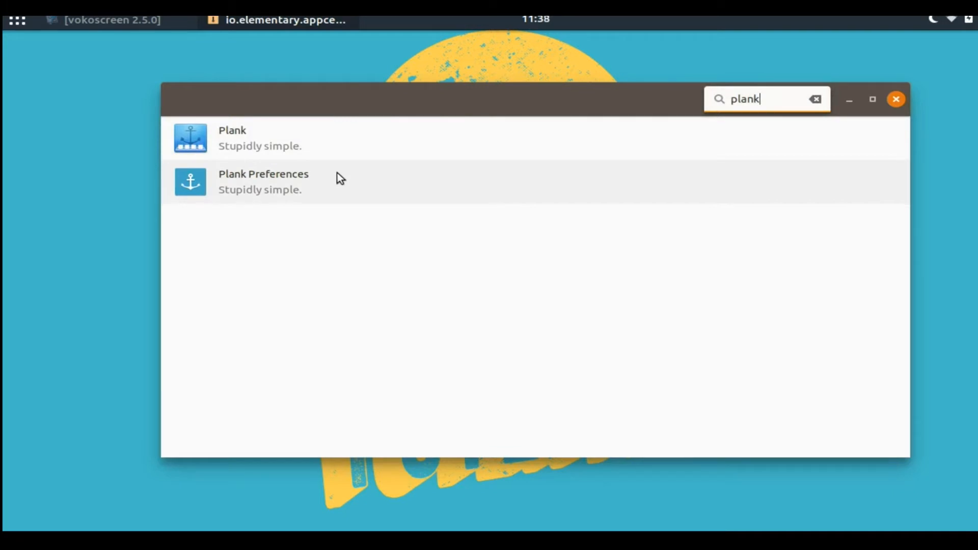
key(BackSpace)
key(BackSpace)
key(BackSpace)
key(BackSpace)
key(BackSpace)
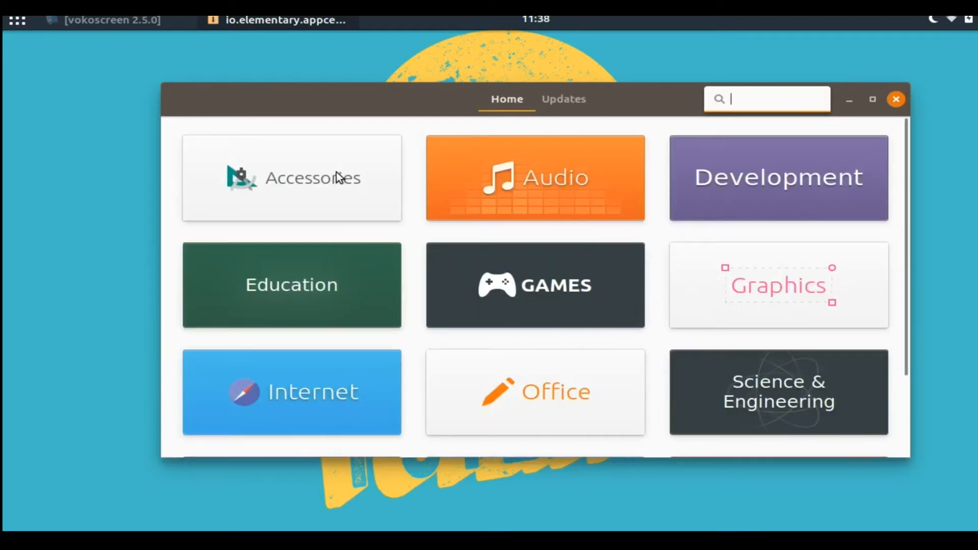
click(558, 104)
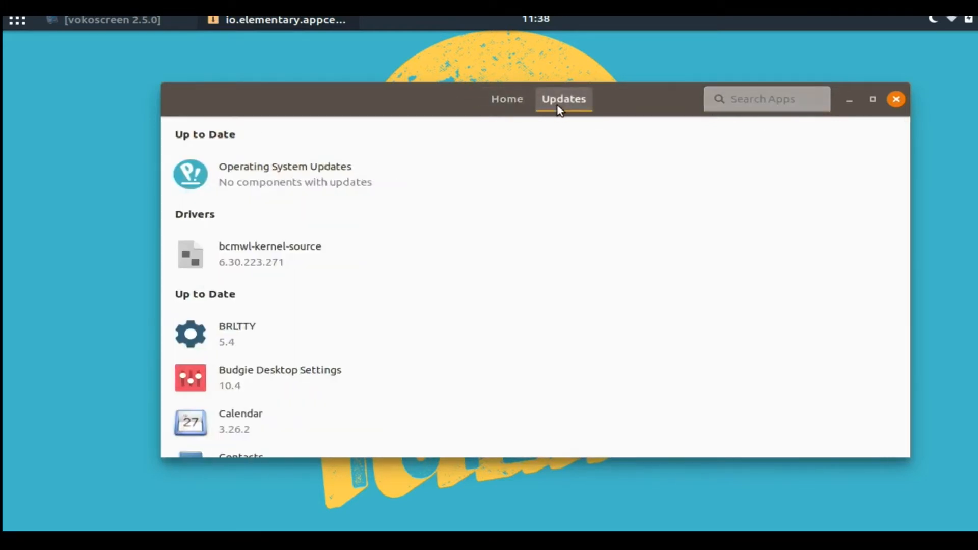
click(510, 99)
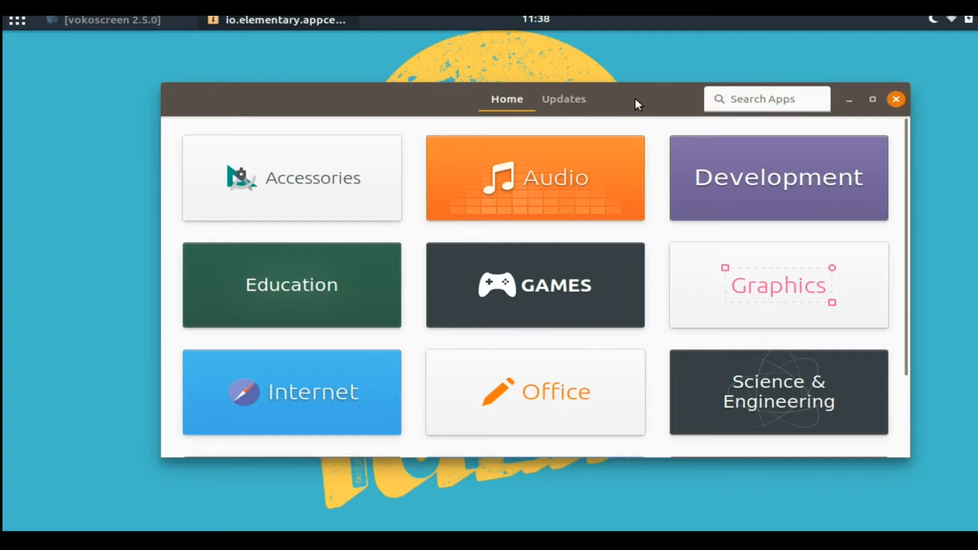
Search the shop for "inxi" and clear the search term
click(758, 97)
text(inxi)
key(BackSpace)
key(BackSpace)
key(BackSpace)
key(BackSpace)
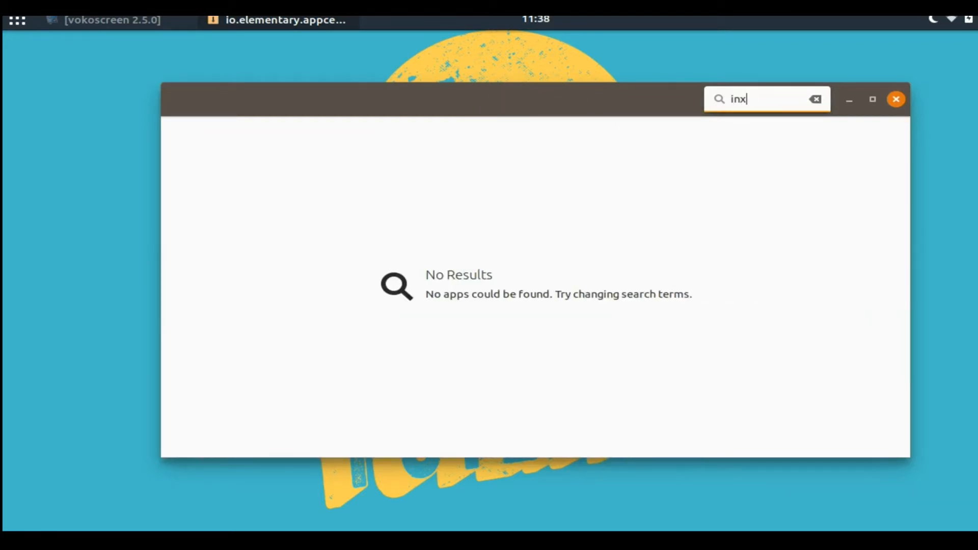
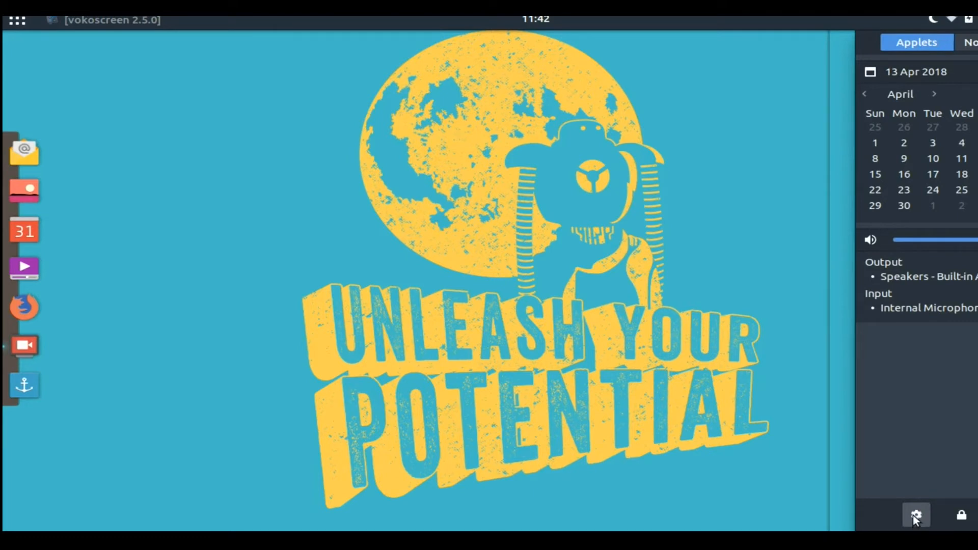
Open and close Budgie Desktop Settings, and open the system Settings by searching the applications for "sett"
click(916, 515)
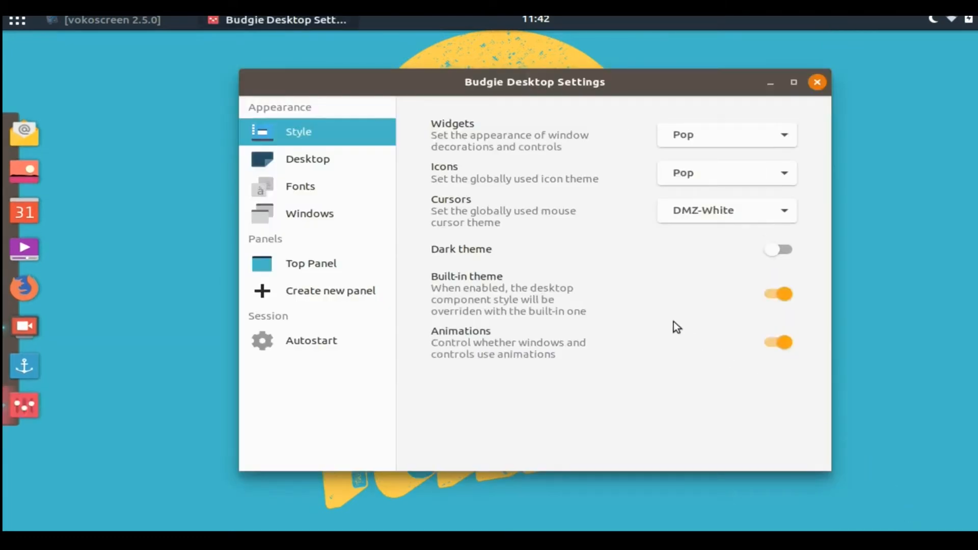
click(819, 82)
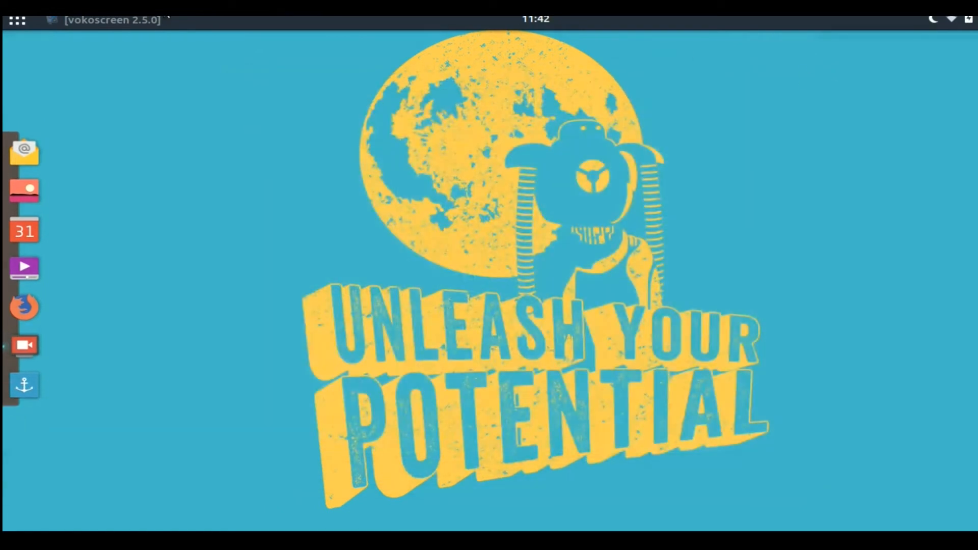
click(18, 22)
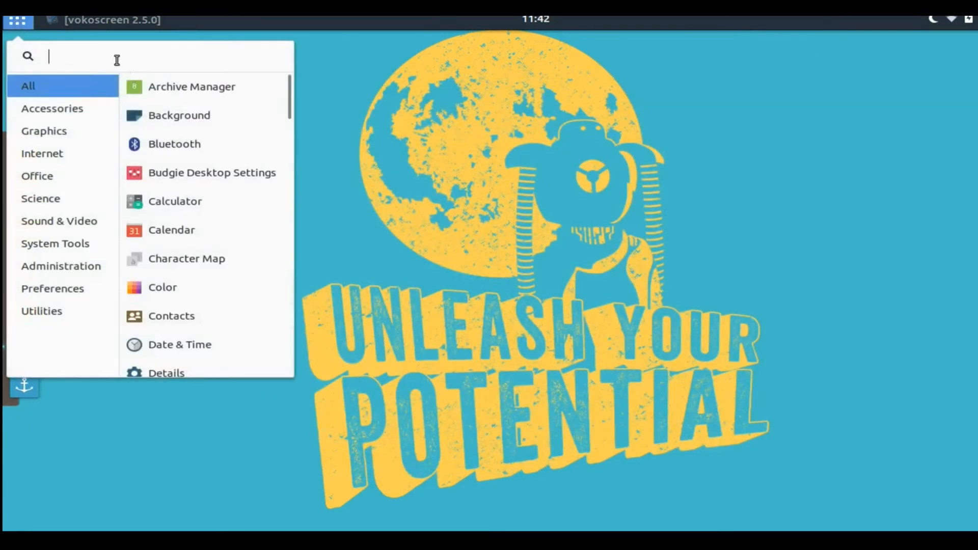
text(sett)
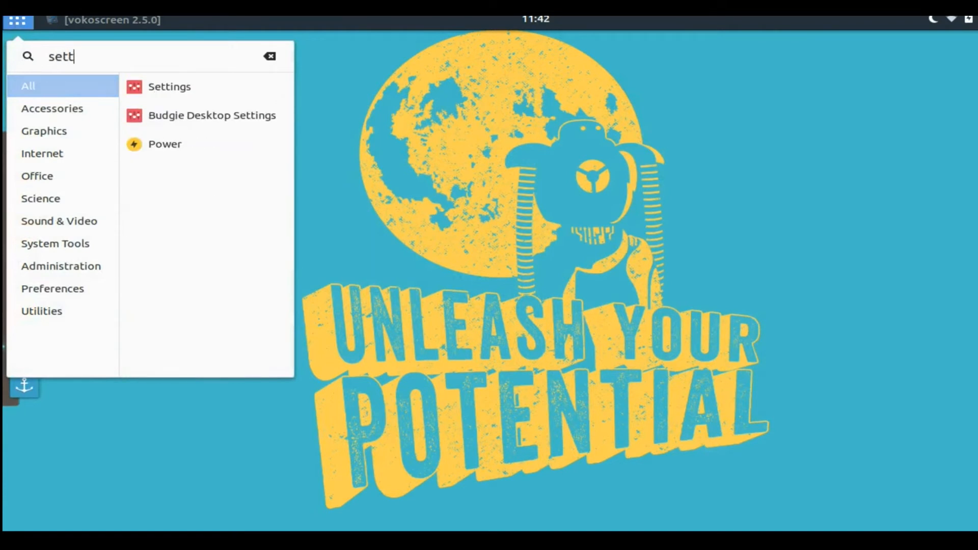
click(173, 92)
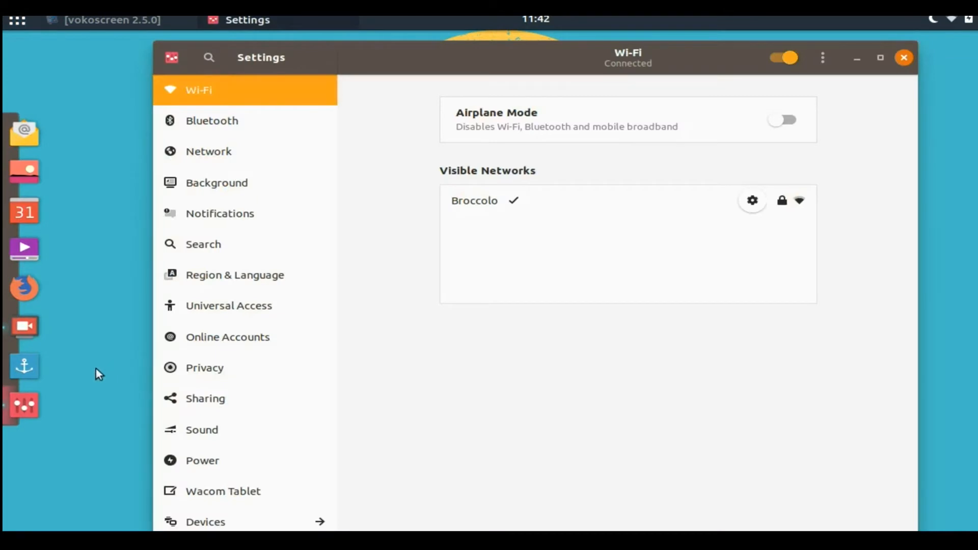
Keep the running Settings application in the Plank dock
right_click(36, 404)
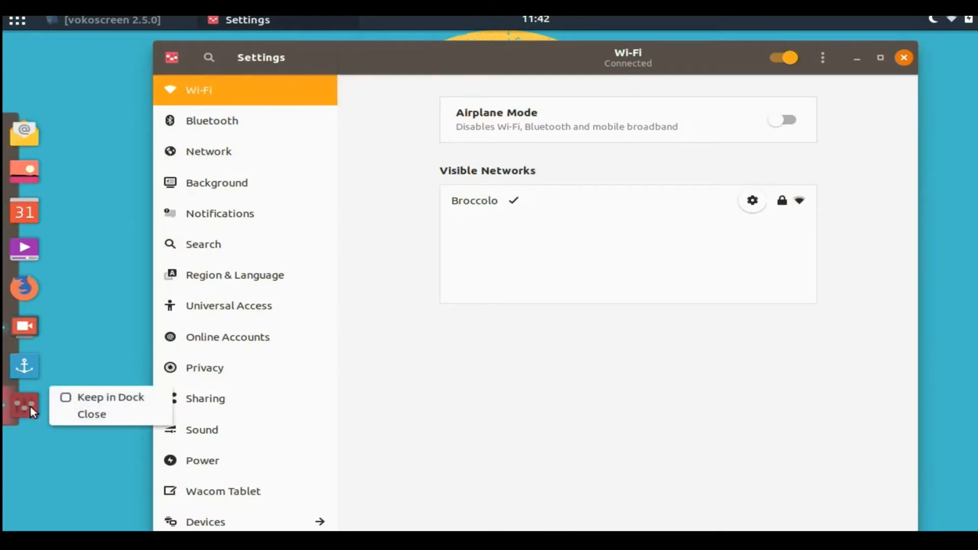
click(69, 397)
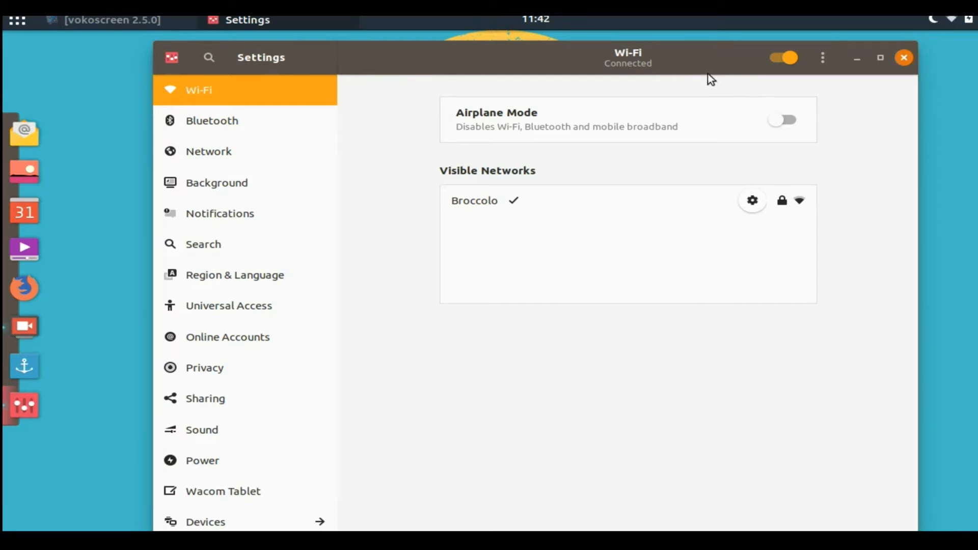
View the Bluetooth, Network and Background pages of the system Settings
click(284, 127)
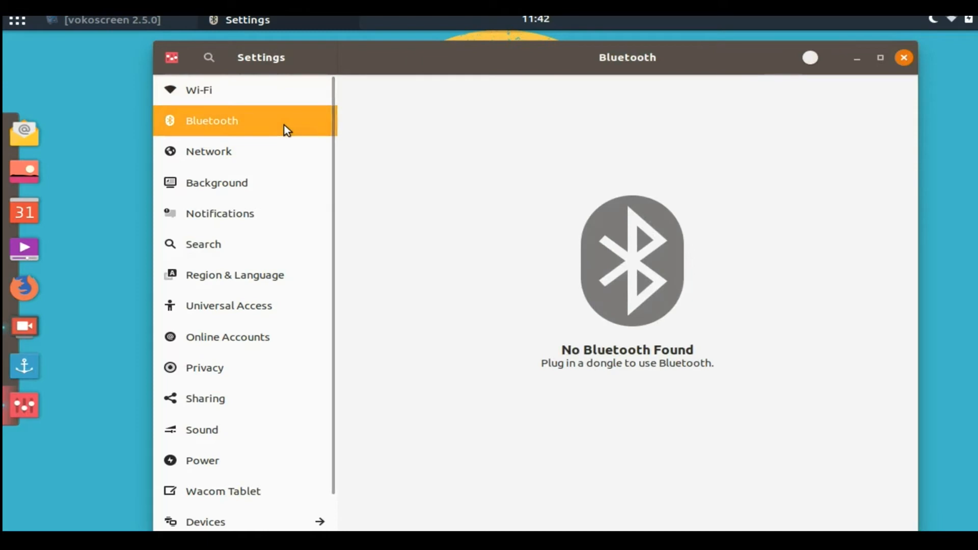
click(269, 166)
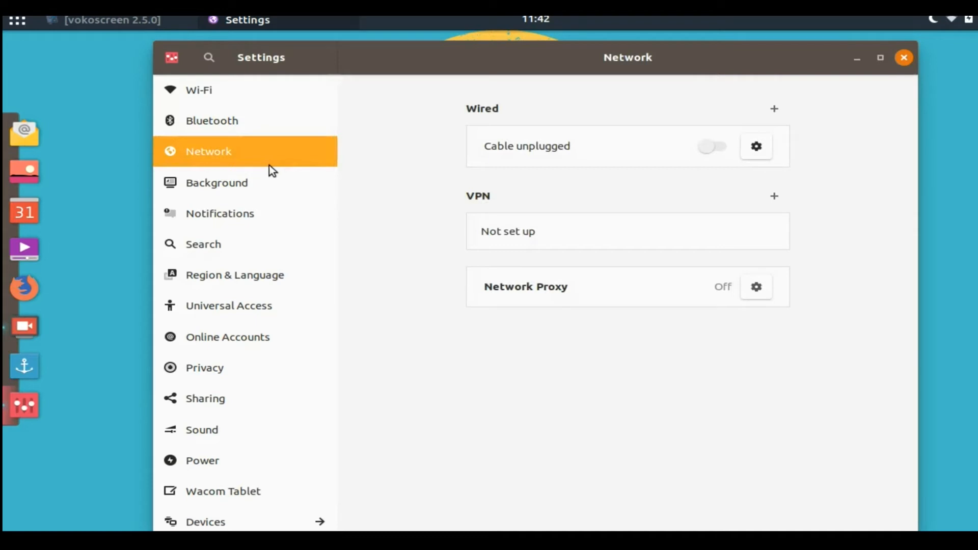
click(264, 193)
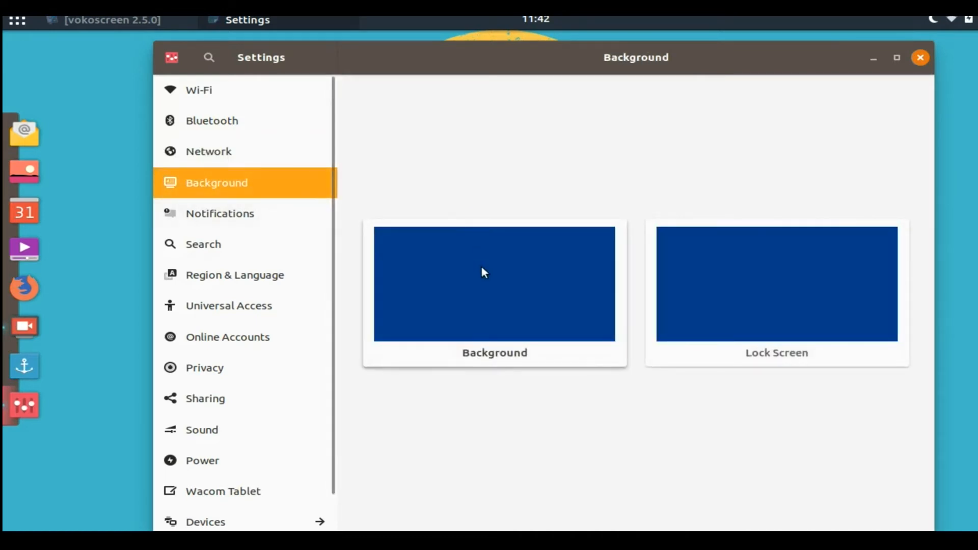
Set the desktop background to the wallpaper of a mountain lake with rocks and a brown hillside reflected in the water
click(481, 268)
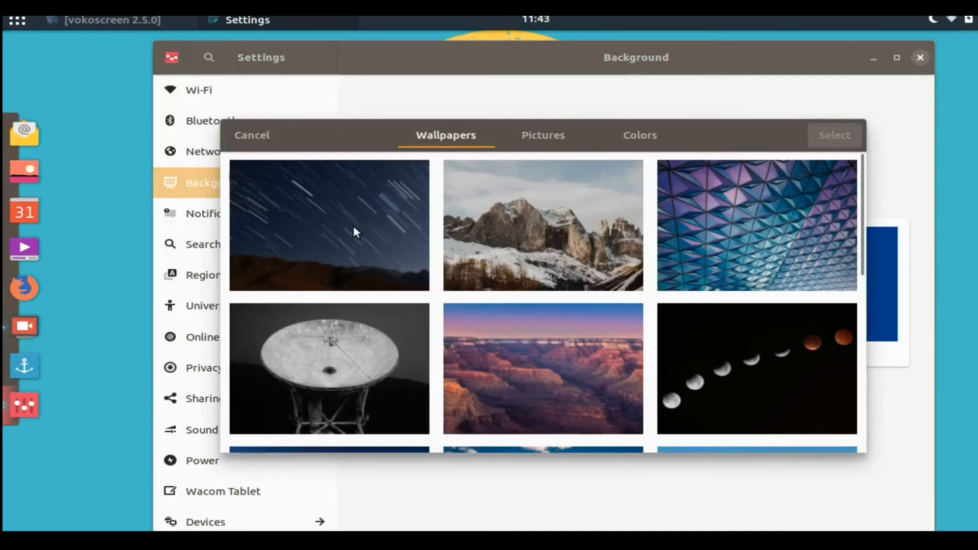
scroll(500, 261, down, 3)
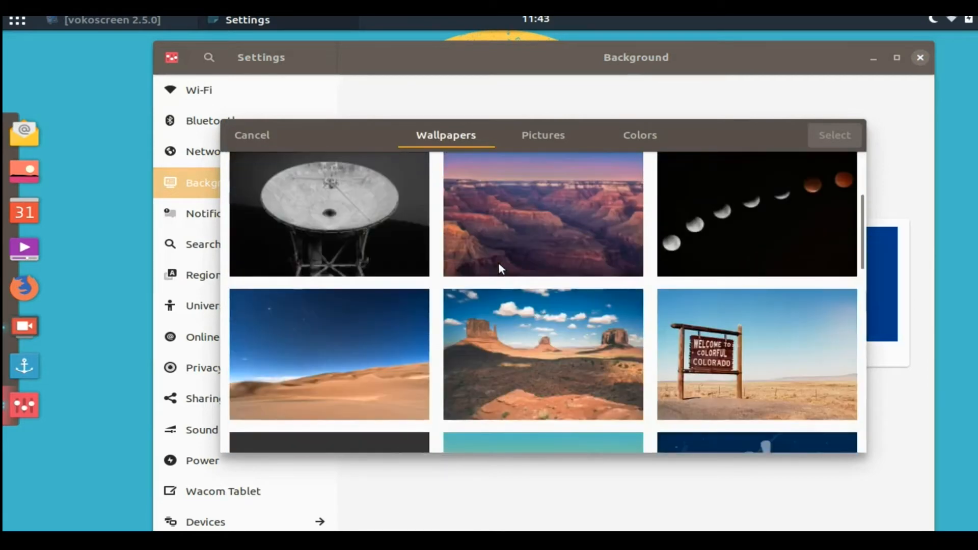
scroll(501, 266, down, 1)
scroll(482, 278, down, 2)
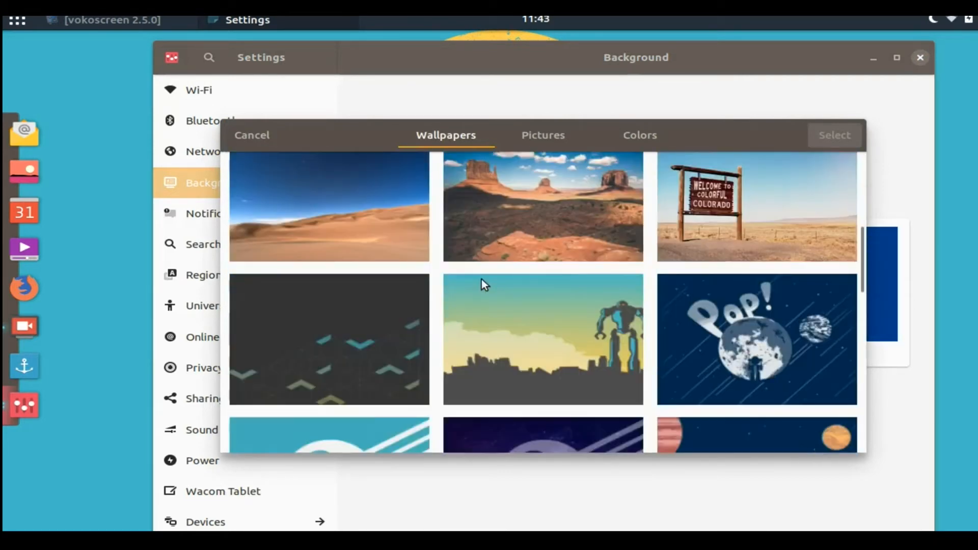
scroll(481, 279, down, 8)
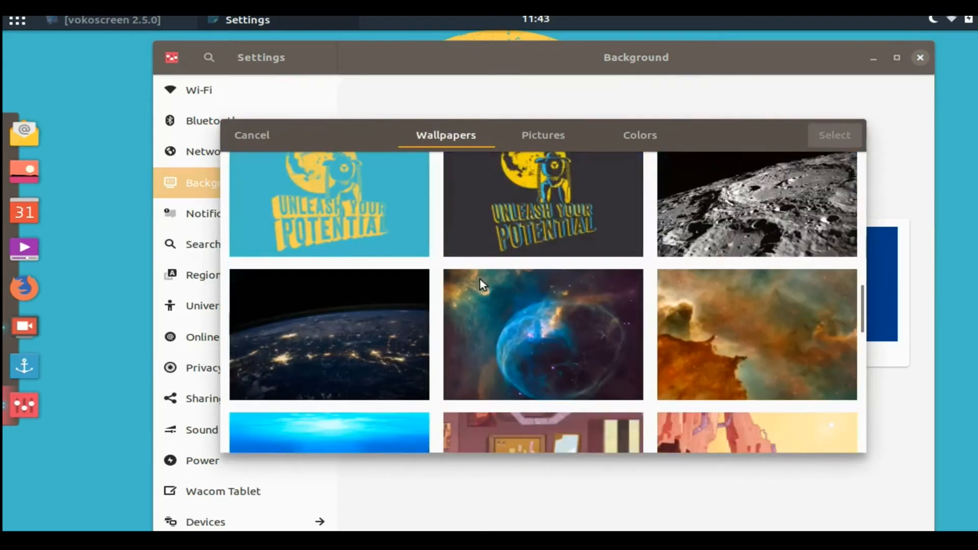
scroll(480, 280, down, 2)
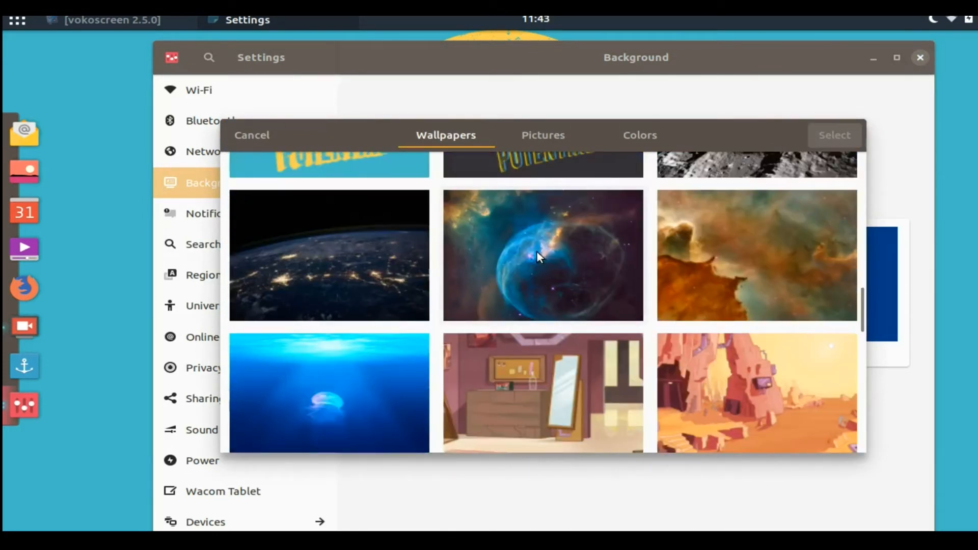
scroll(534, 251, down, 4)
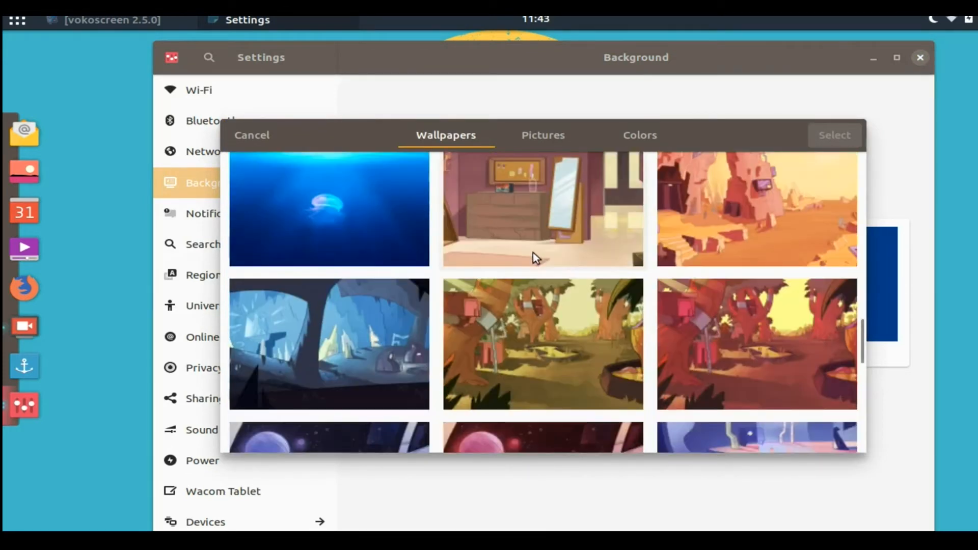
scroll(533, 253, down, 3)
scroll(533, 252, down, 4)
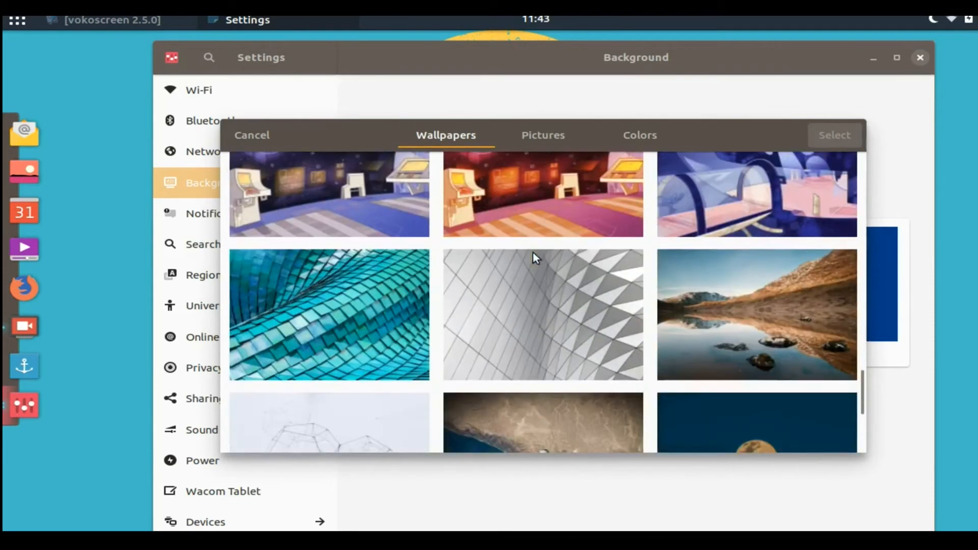
scroll(533, 252, down, 4)
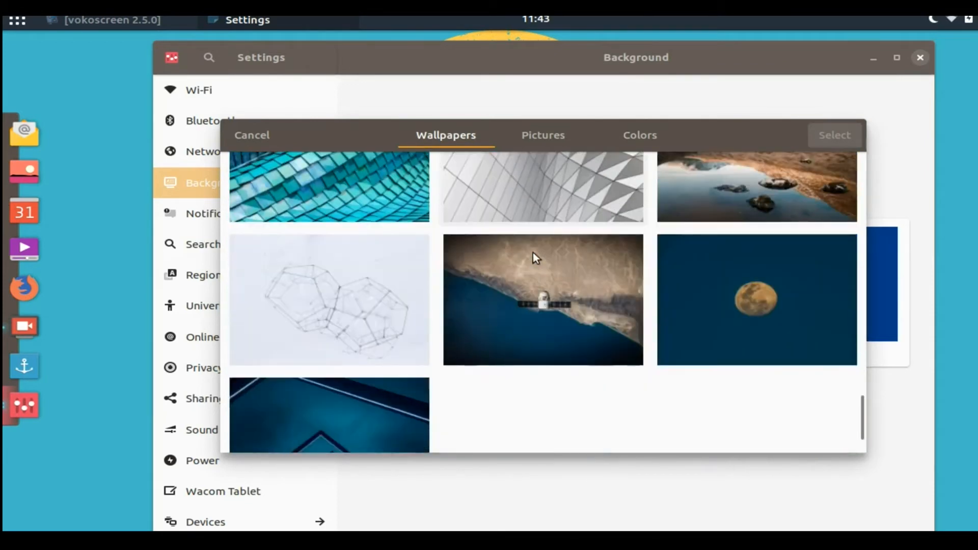
scroll(533, 252, down, 2)
scroll(533, 252, up, 4)
click(732, 240)
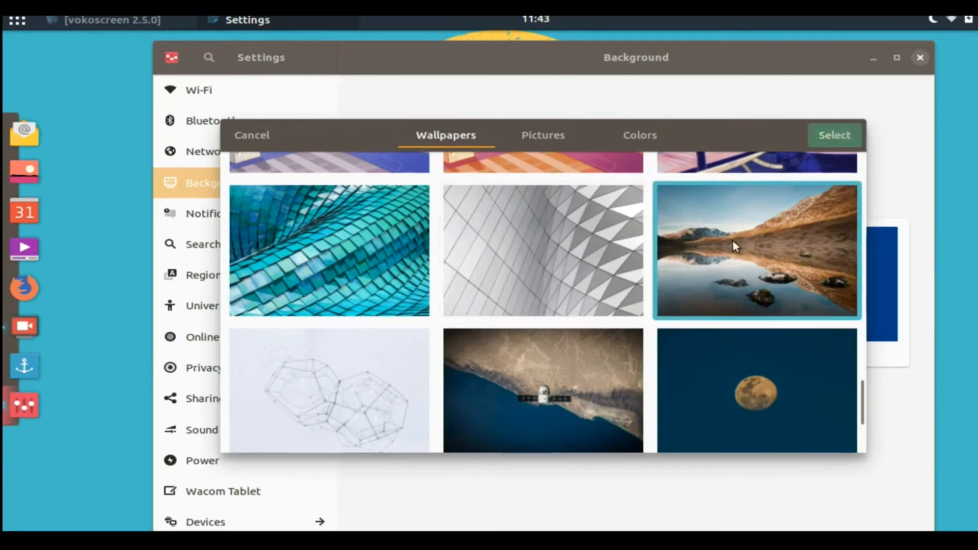
click(819, 132)
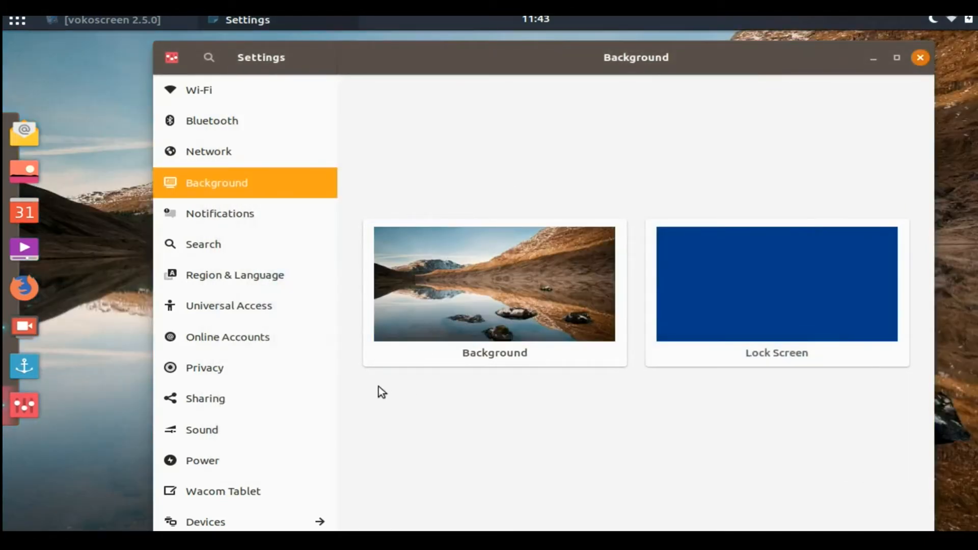
View the Notifications, Search, Region & Language, Universal Access and Online Accounts pages of the system Settings
click(245, 218)
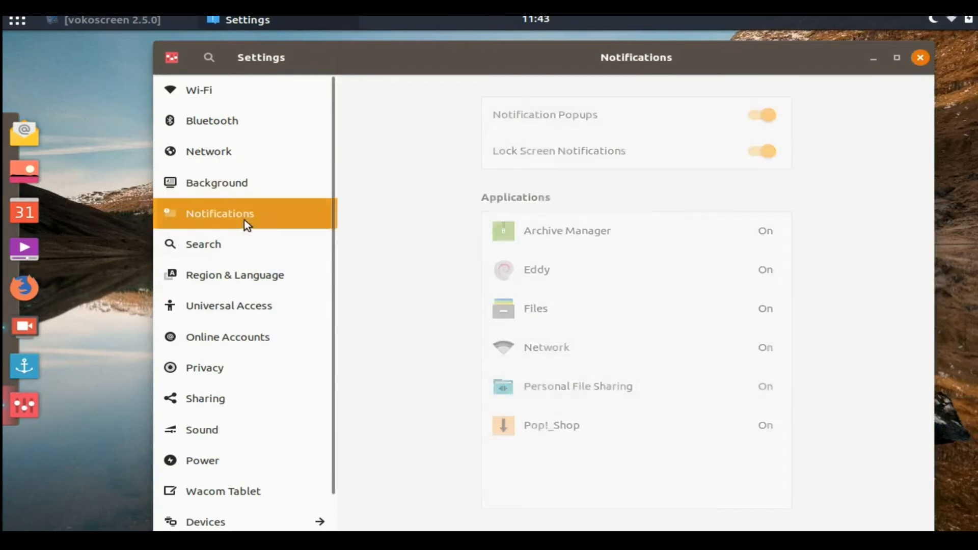
click(241, 252)
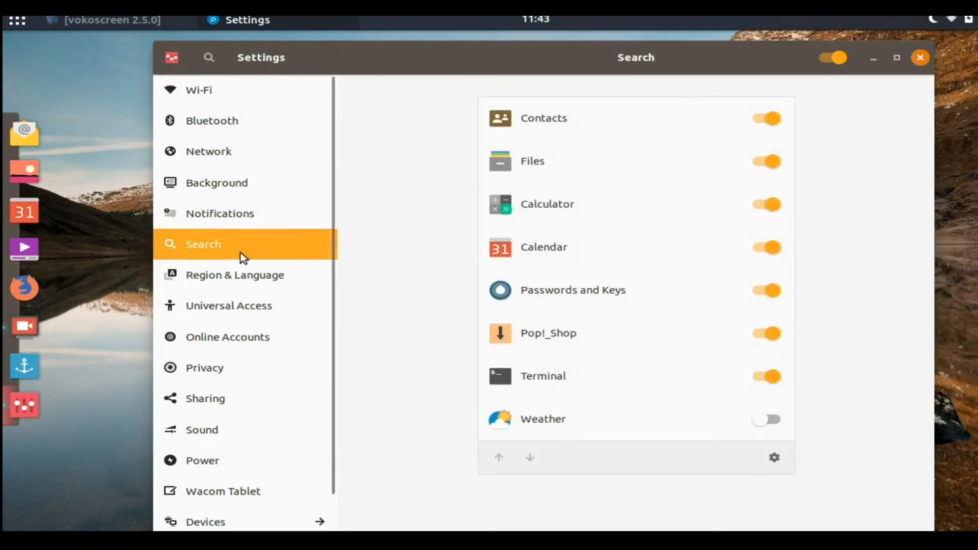
click(247, 280)
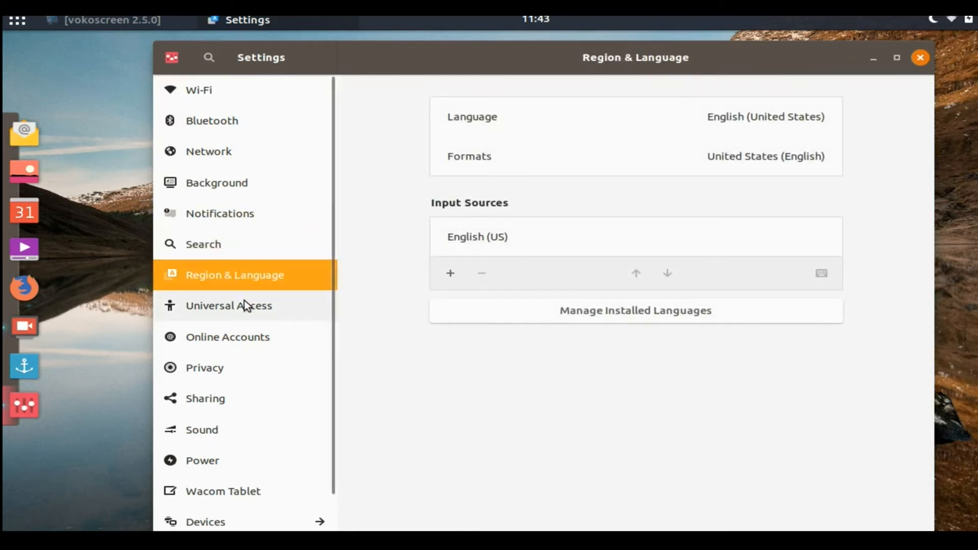
click(243, 305)
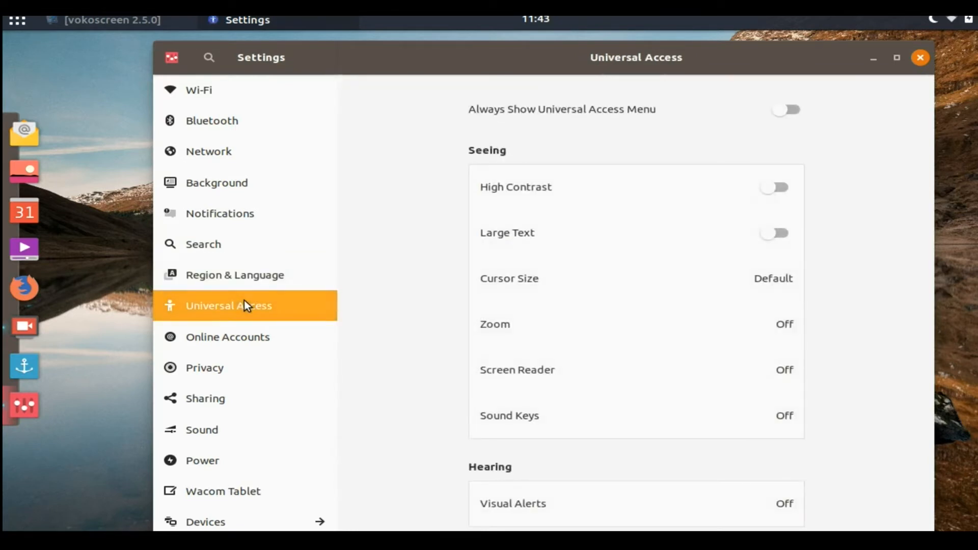
click(237, 338)
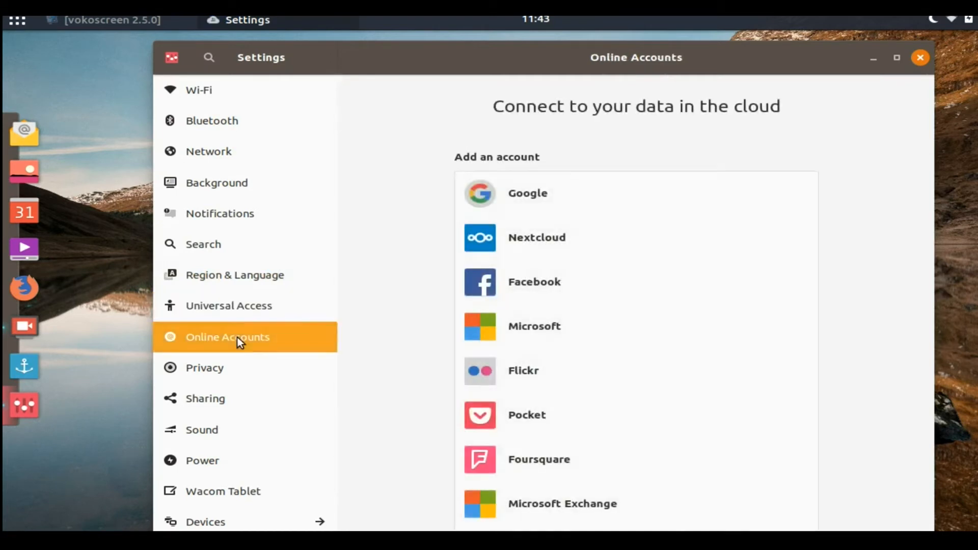
Turn off Automatic Screen Lock in the Privacy settings and close the Screen Lock dialog
click(226, 374)
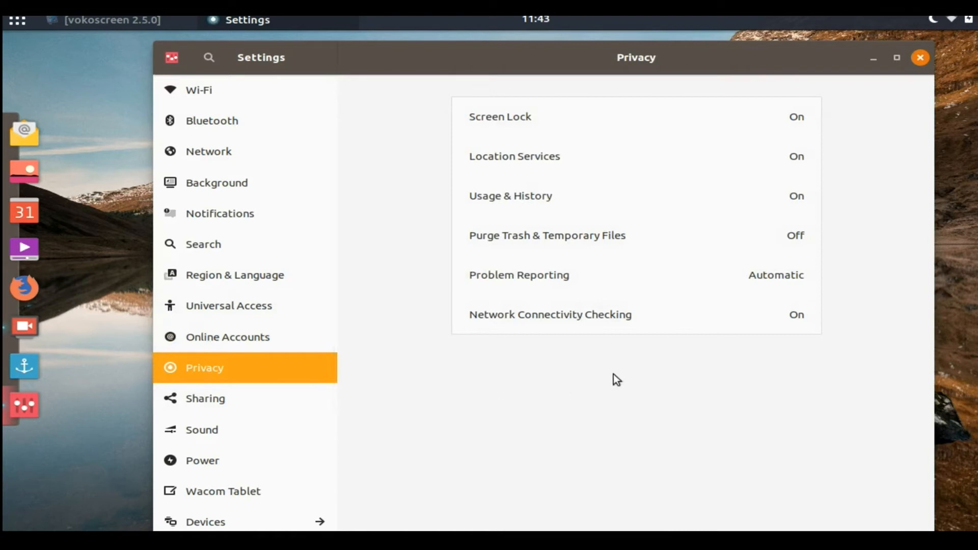
click(727, 112)
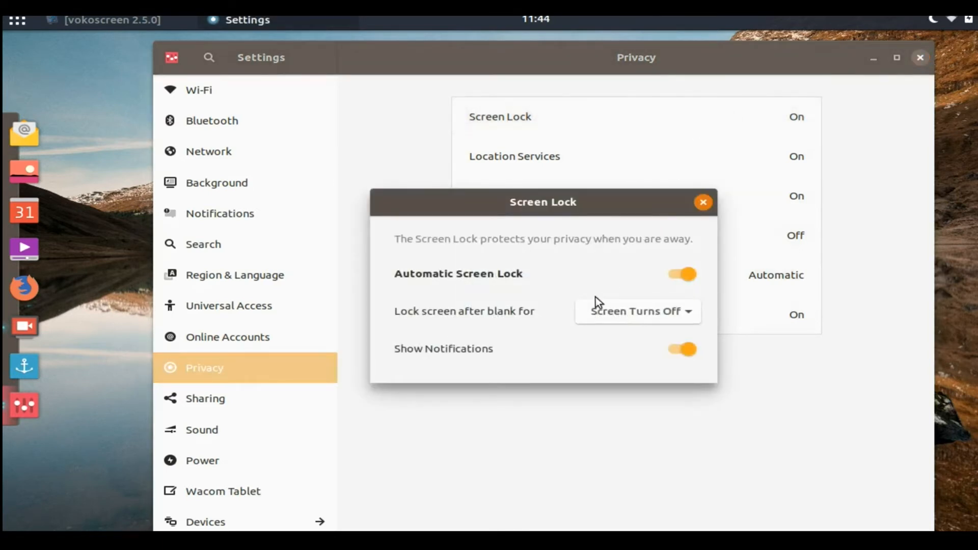
click(678, 278)
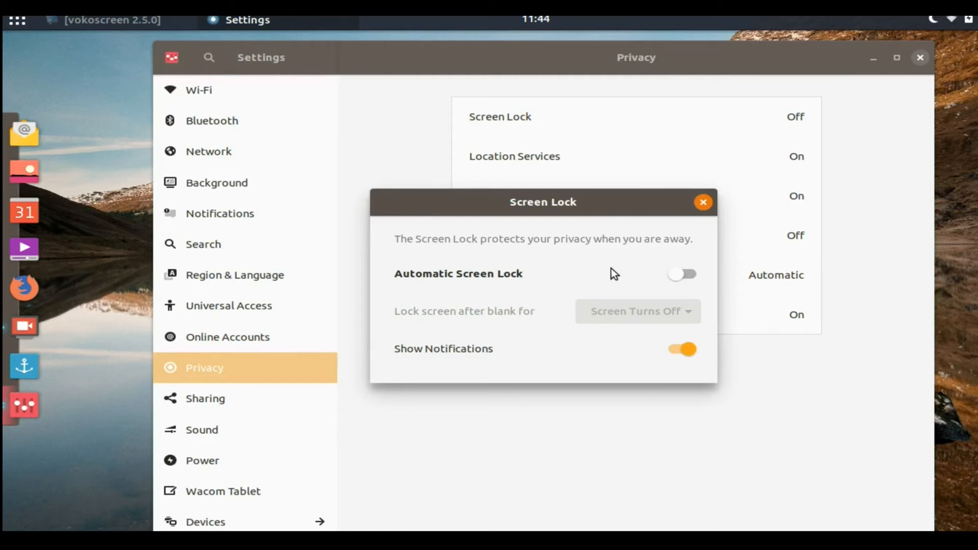
click(703, 203)
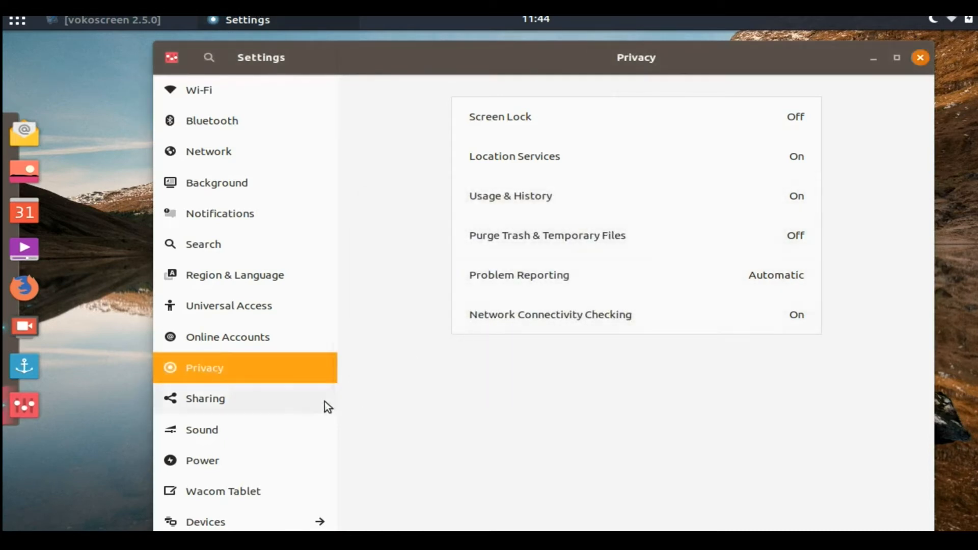
View the computer name on the Sharing page and the output devices on the Sound page
click(268, 405)
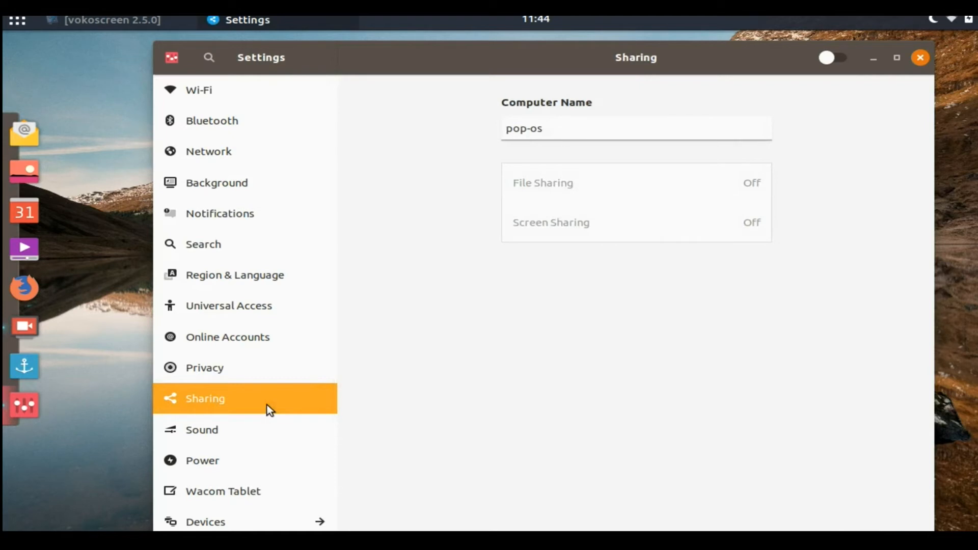
click(559, 131)
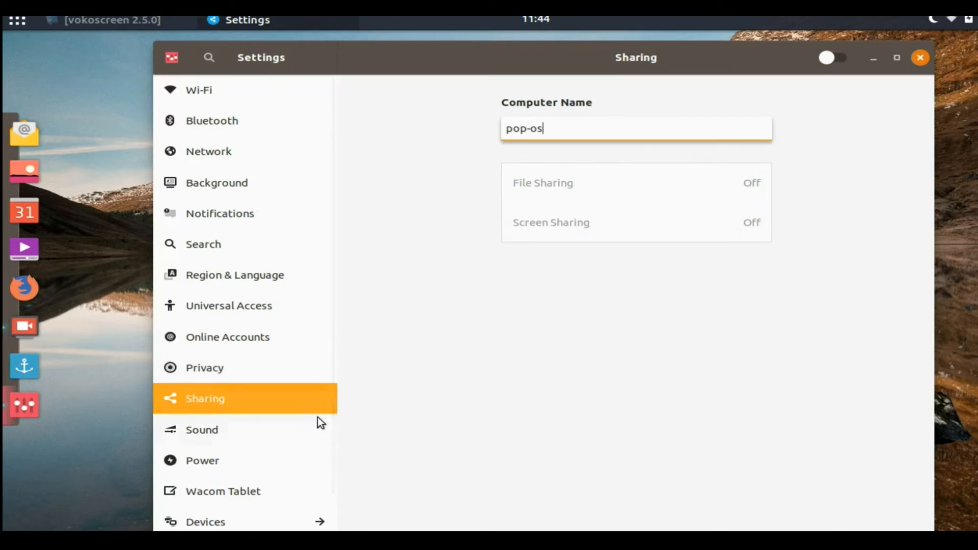
click(274, 435)
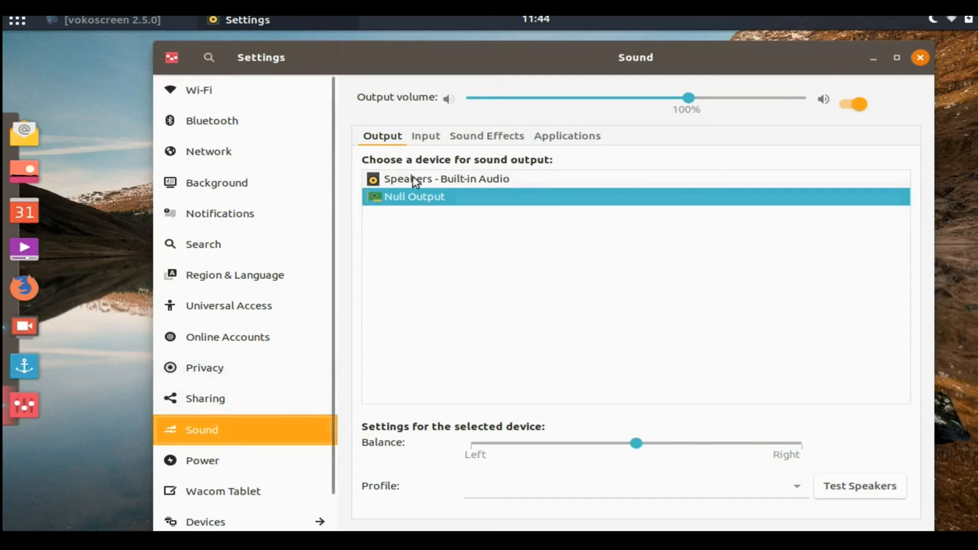
Raise the screen brightness to about four fifths of its range in the Power settings
click(250, 467)
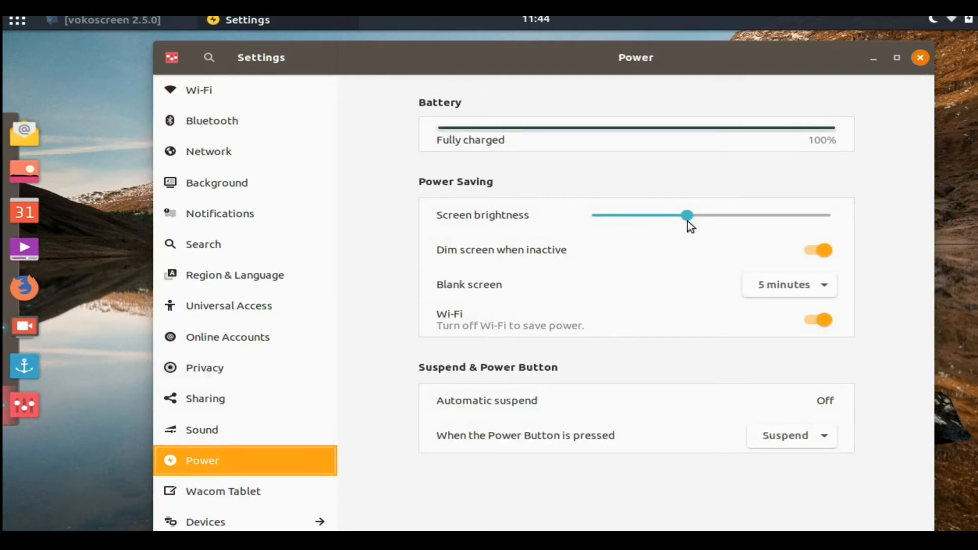
click(765, 214)
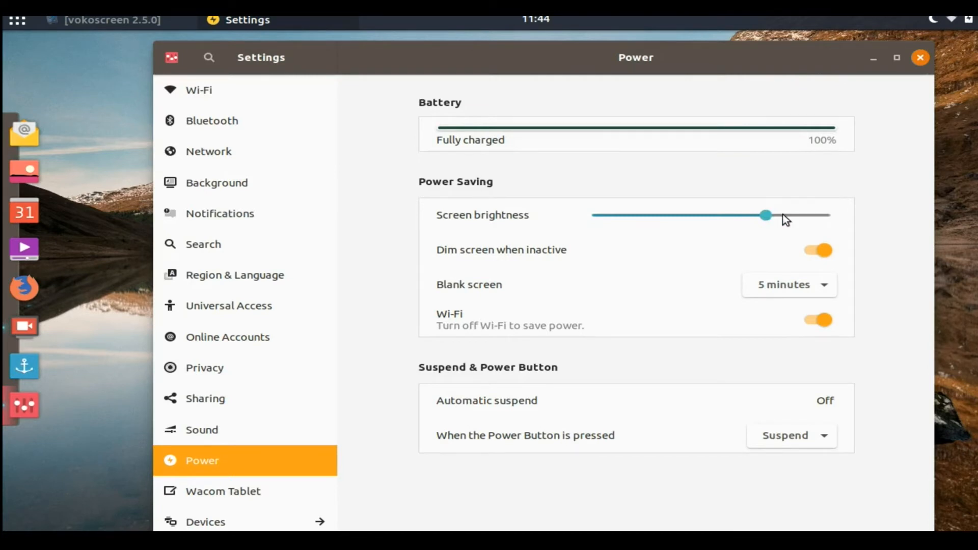
click(785, 215)
Set the blank screen delay to 10 minutes and the power button action to Power Off
click(773, 284)
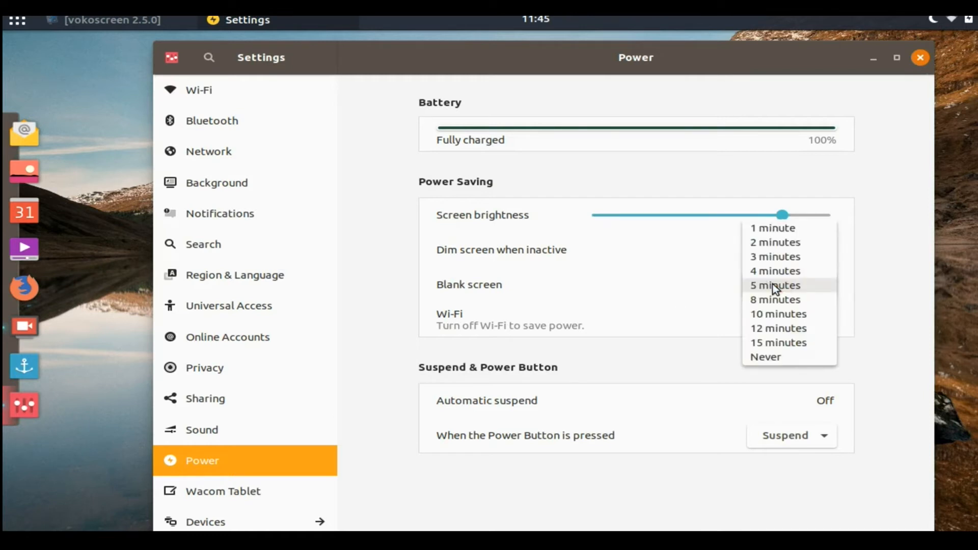
click(767, 314)
click(670, 315)
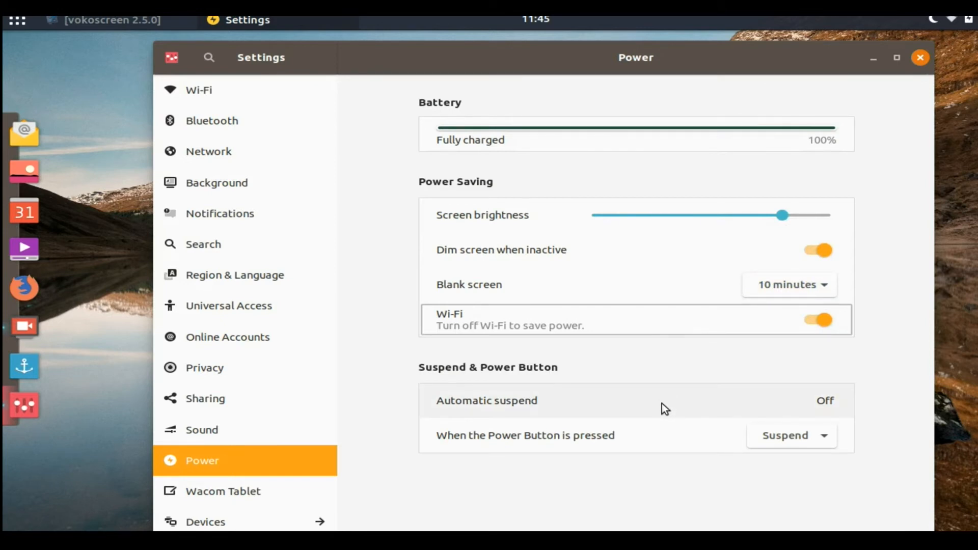
click(808, 441)
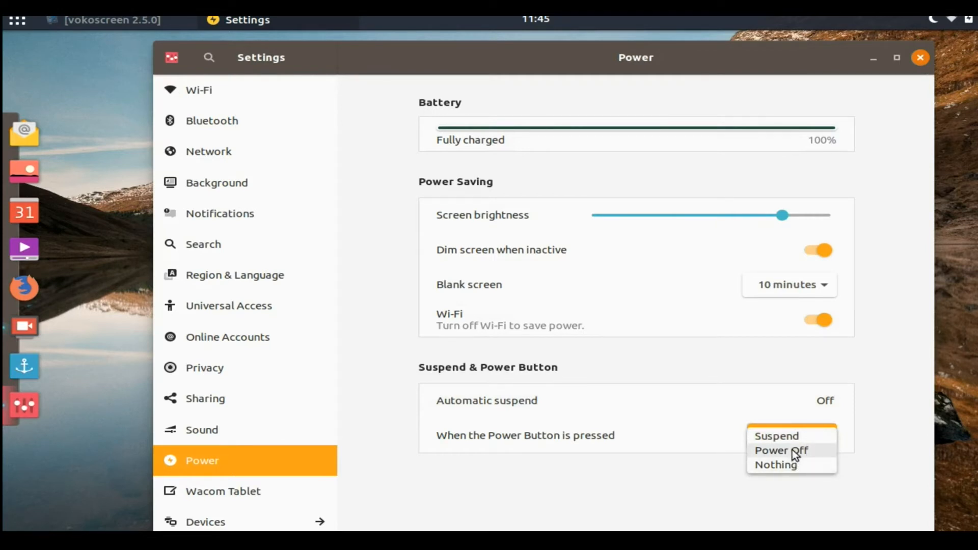
click(793, 451)
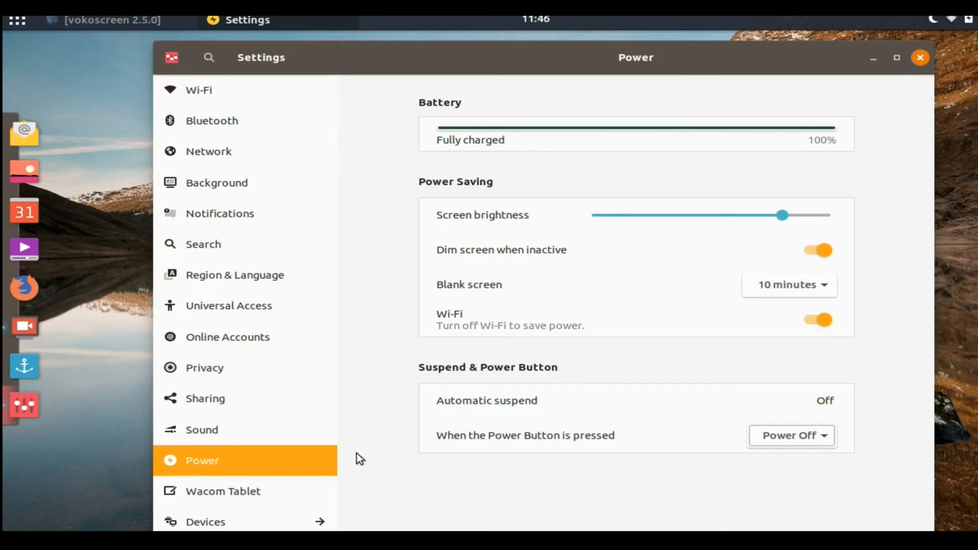
Examine the Devices settings, viewing the Printers page and reading through the list of keyboard shortcuts down to the Windows section
scroll(271, 481, down, 1)
click(271, 481)
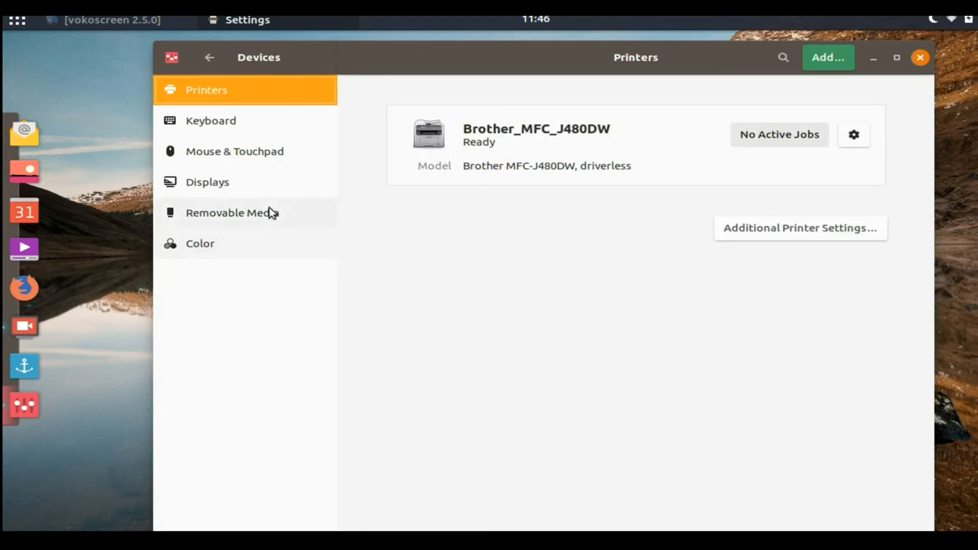
click(272, 123)
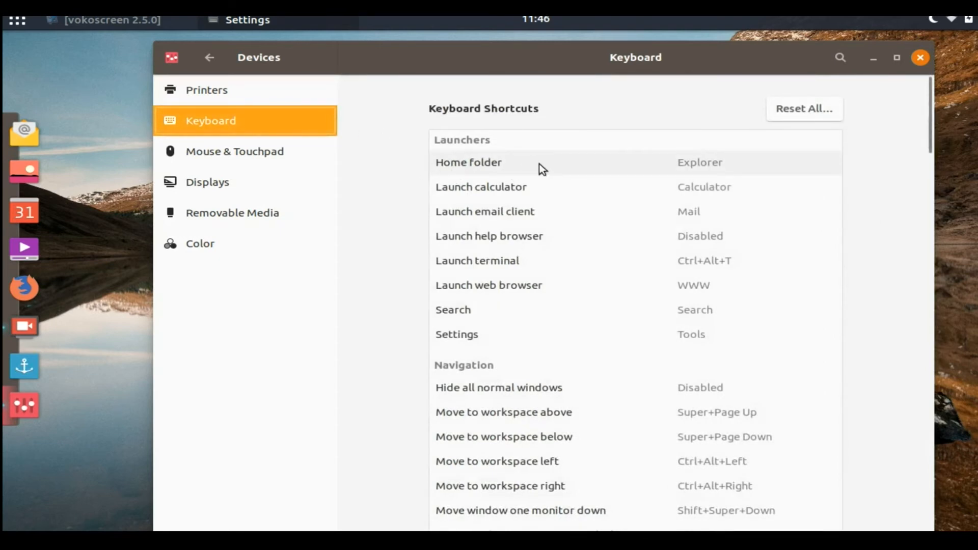
scroll(548, 169, down, 5)
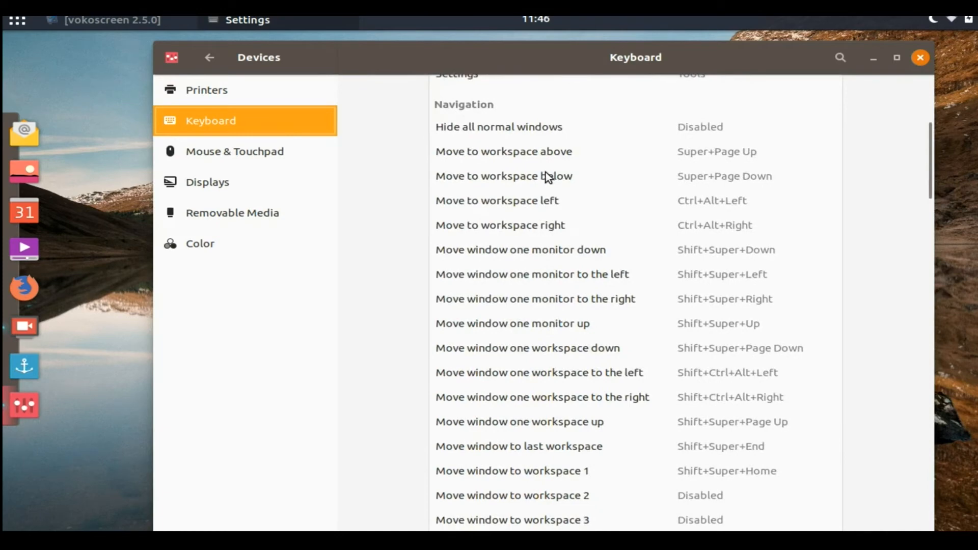
scroll(547, 176, down, 3)
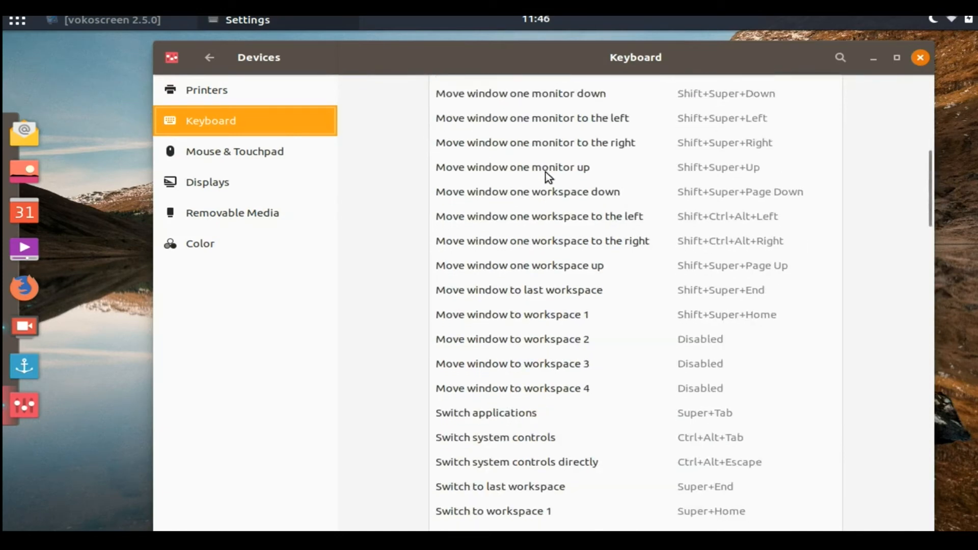
scroll(547, 176, down, 6)
scroll(548, 175, down, 3)
scroll(549, 177, down, 7)
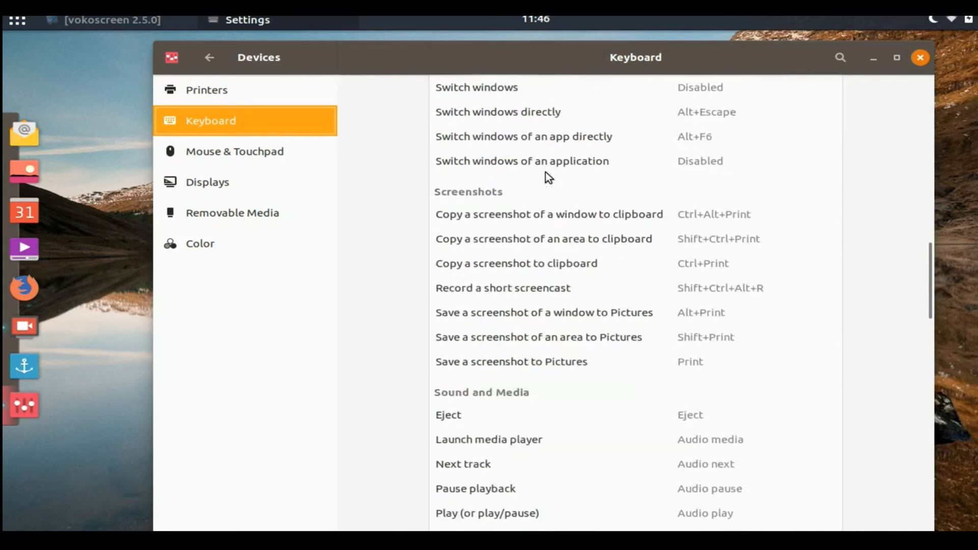
scroll(546, 177, down, 9)
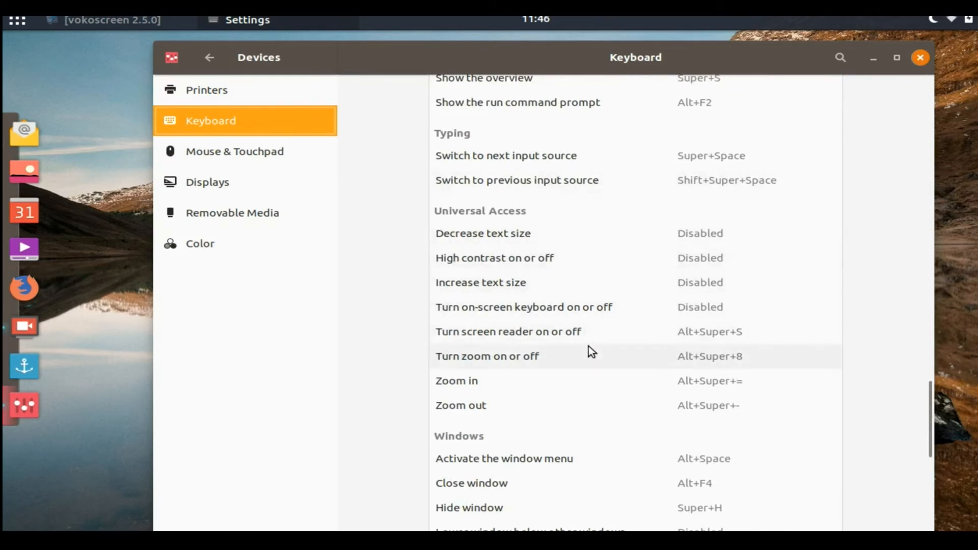
scroll(588, 347, down, 4)
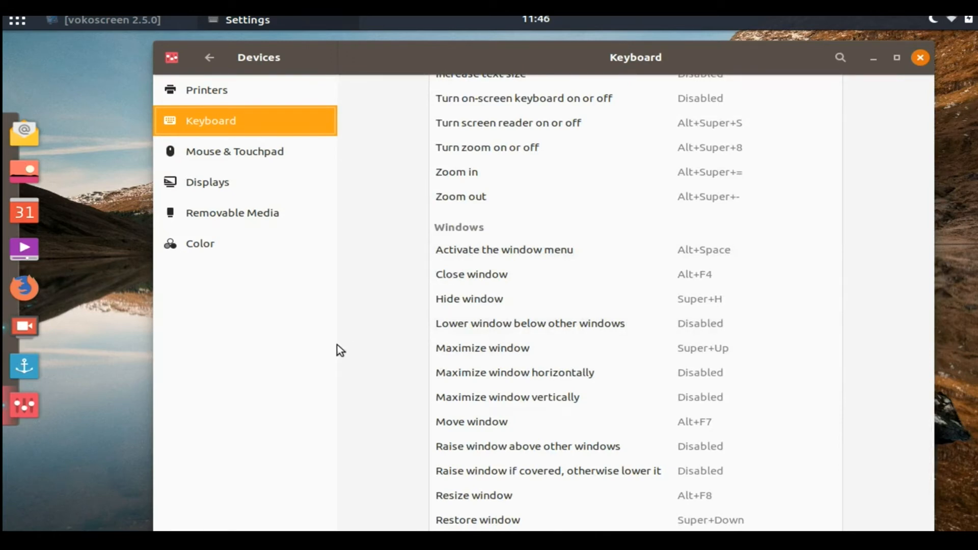
Examine the Mouse & Touchpad settings, from the primary button choice down to edge scrolling
click(284, 162)
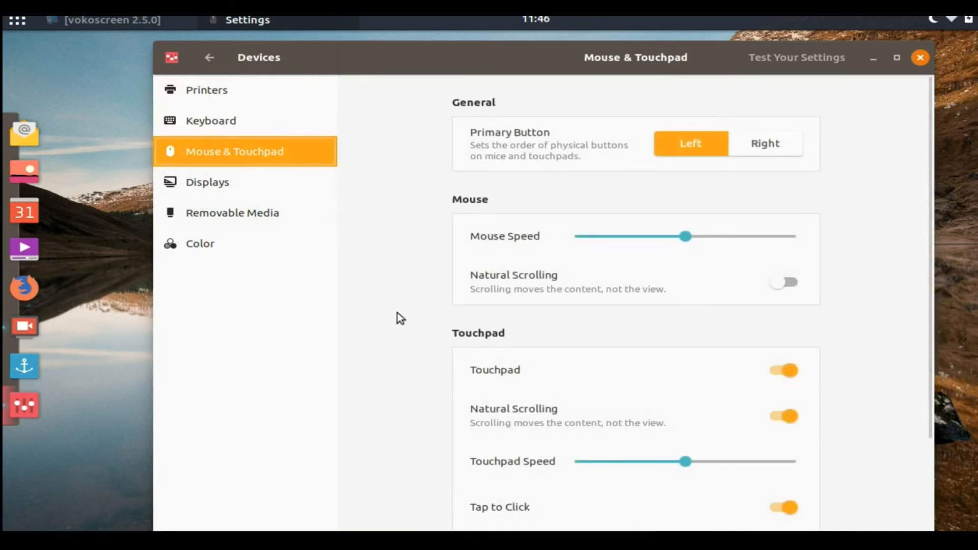
scroll(414, 261, down, 4)
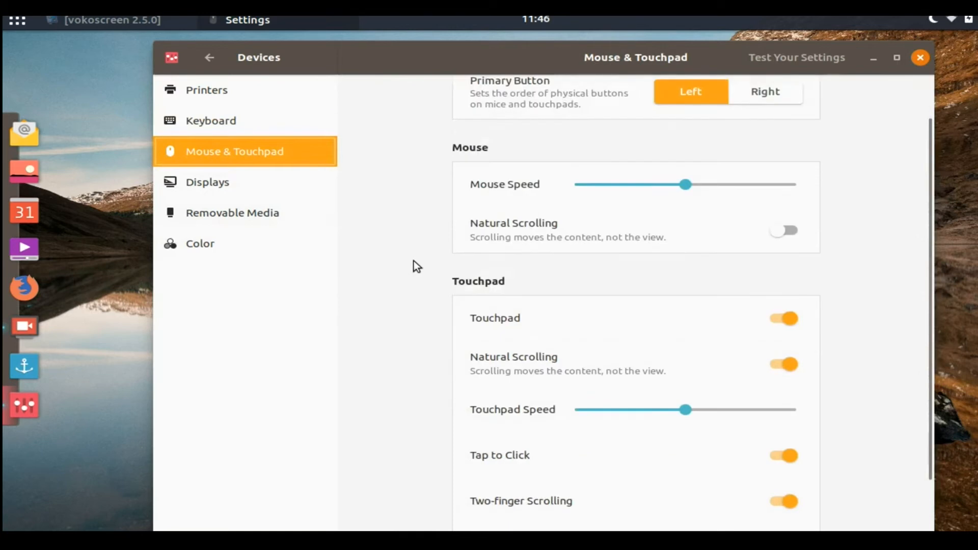
scroll(417, 260, down, 1)
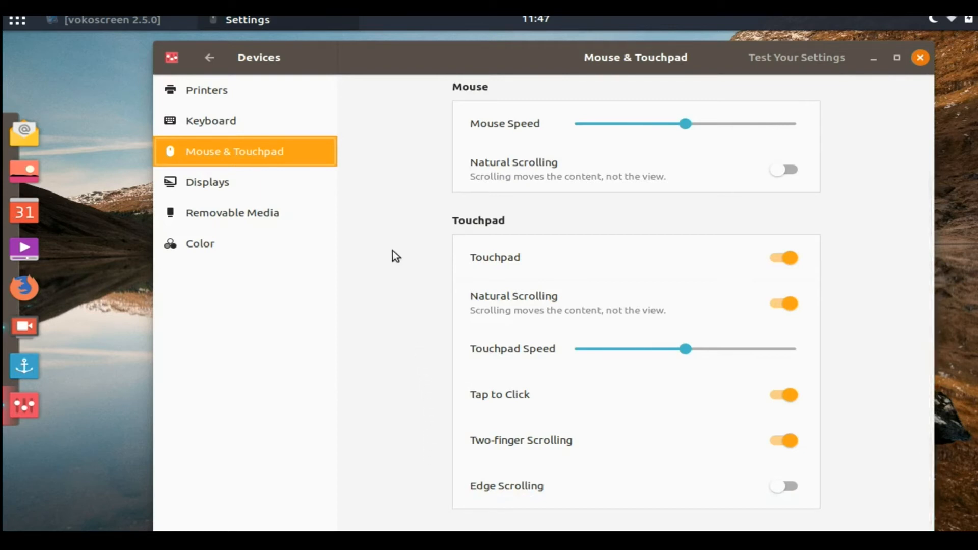
scroll(393, 249, up, 3)
scroll(392, 250, down, 2)
scroll(392, 250, up, 2)
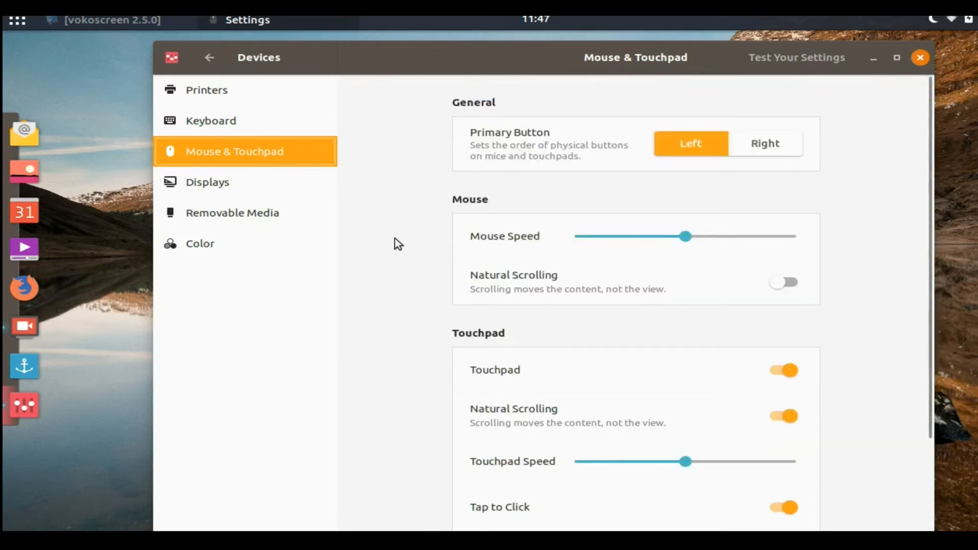
scroll(395, 240, down, 4)
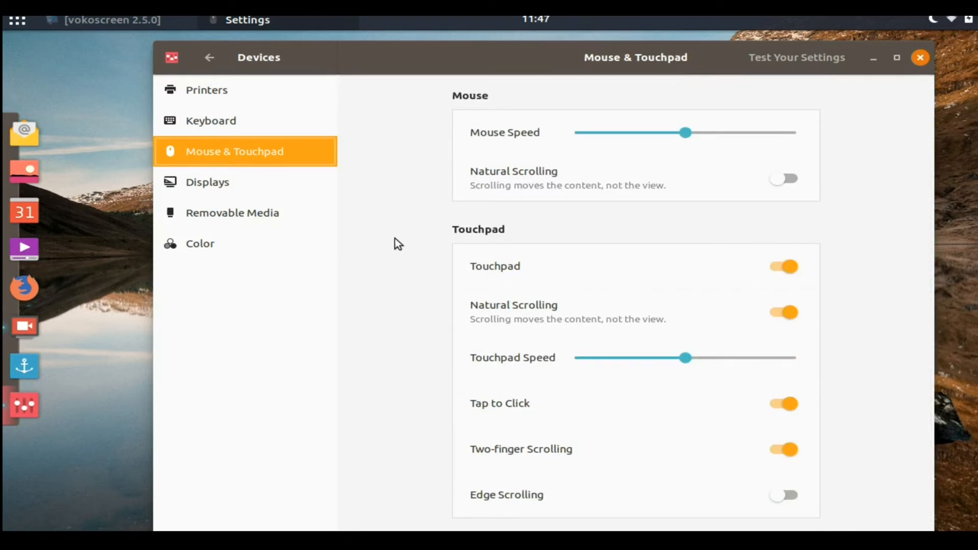
scroll(395, 238, down, 1)
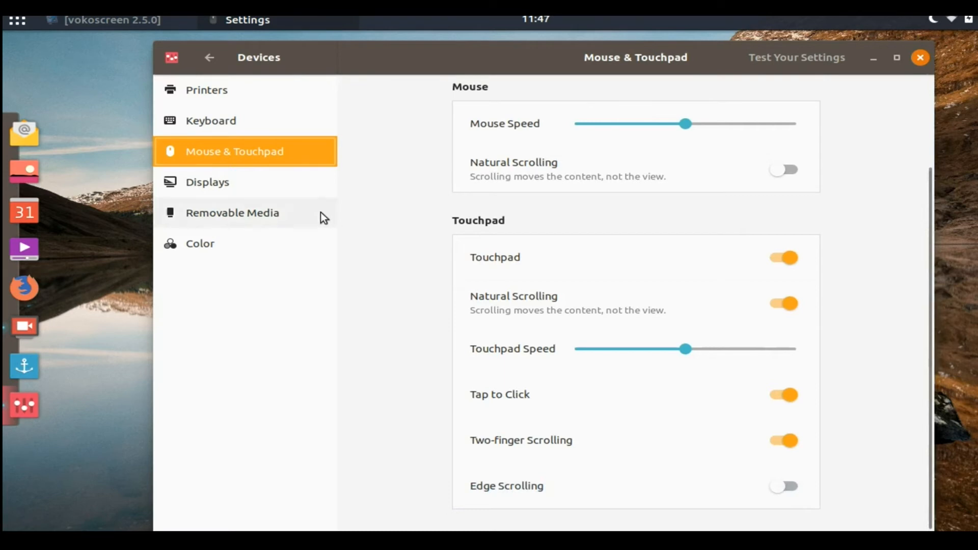
View the Displays, Removable Media and Color pages of the Devices settings
click(275, 182)
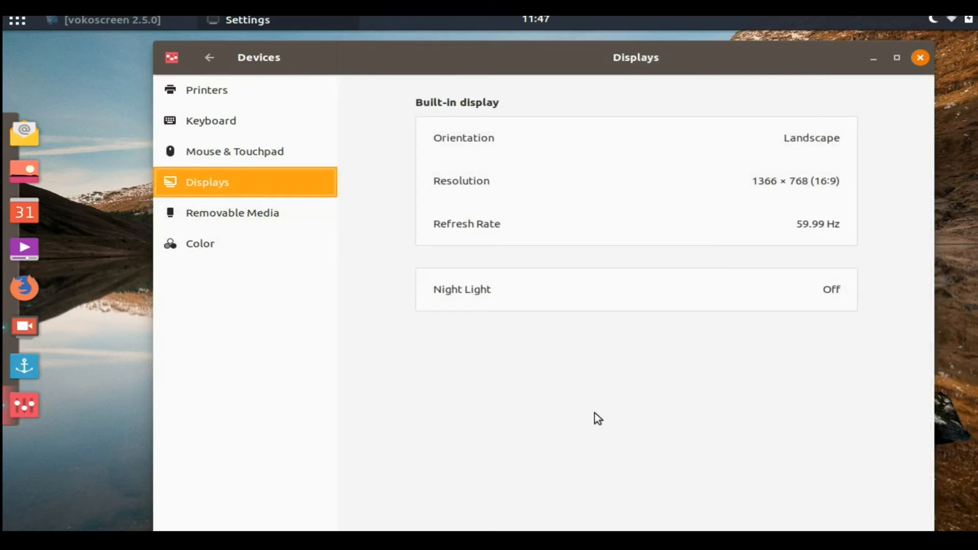
click(313, 220)
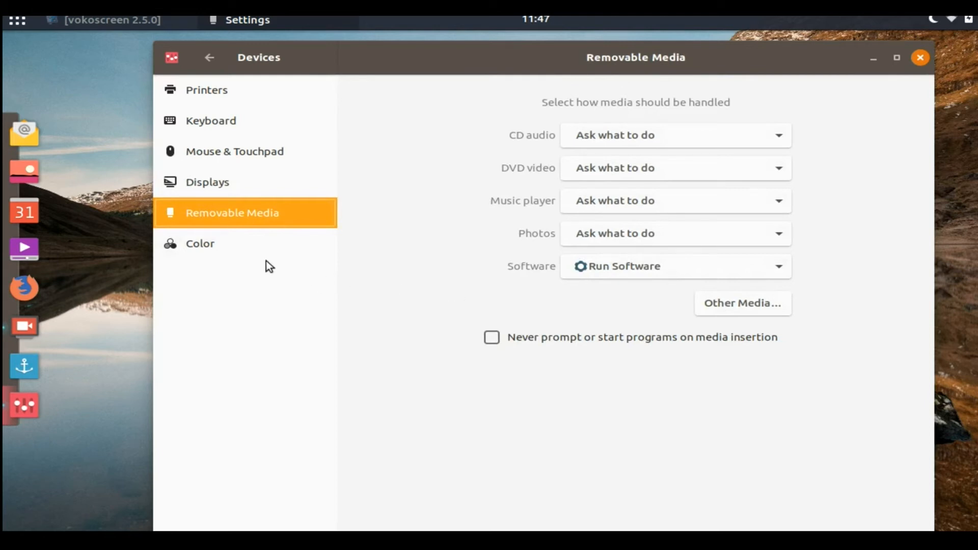
click(253, 246)
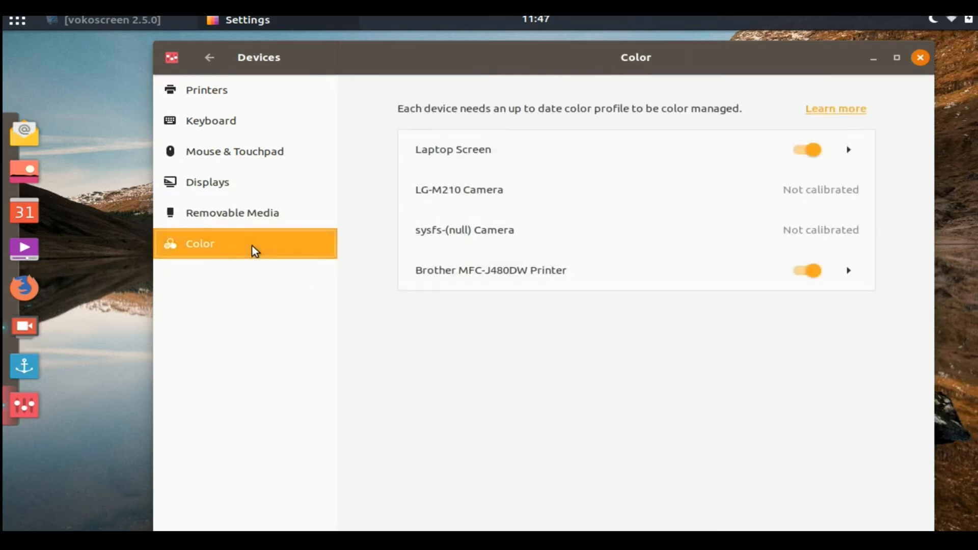
Review the system overview, default applications and removable media handling under Details, and close Settings
click(209, 65)
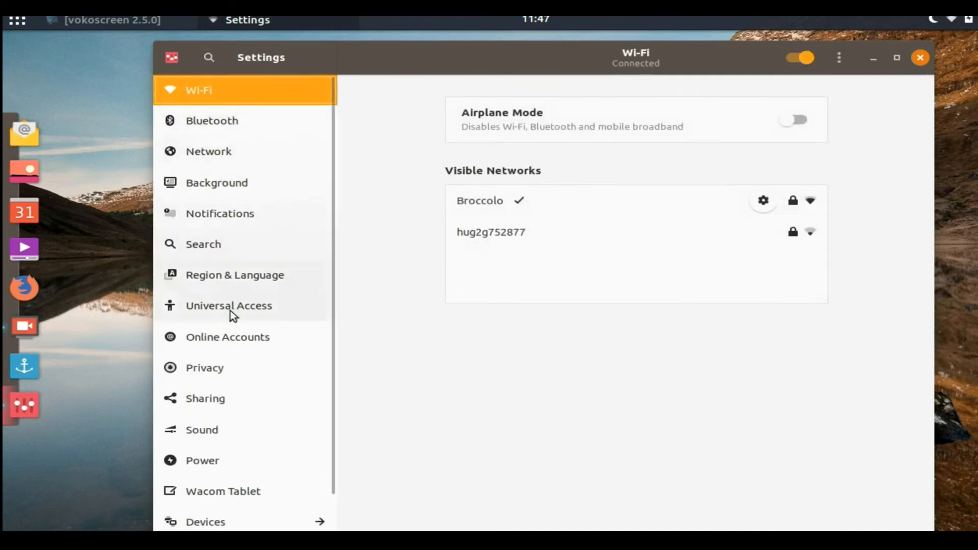
scroll(222, 326, down, 1)
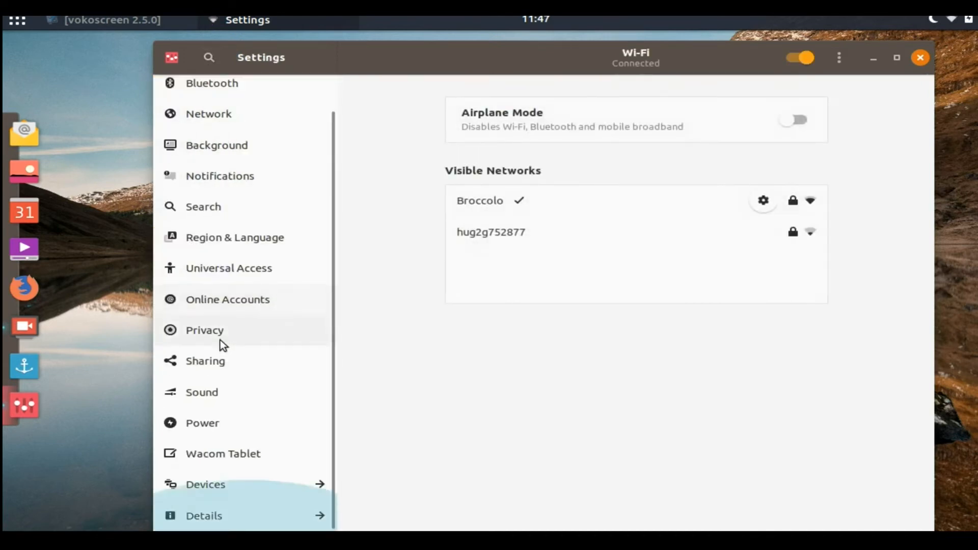
click(214, 518)
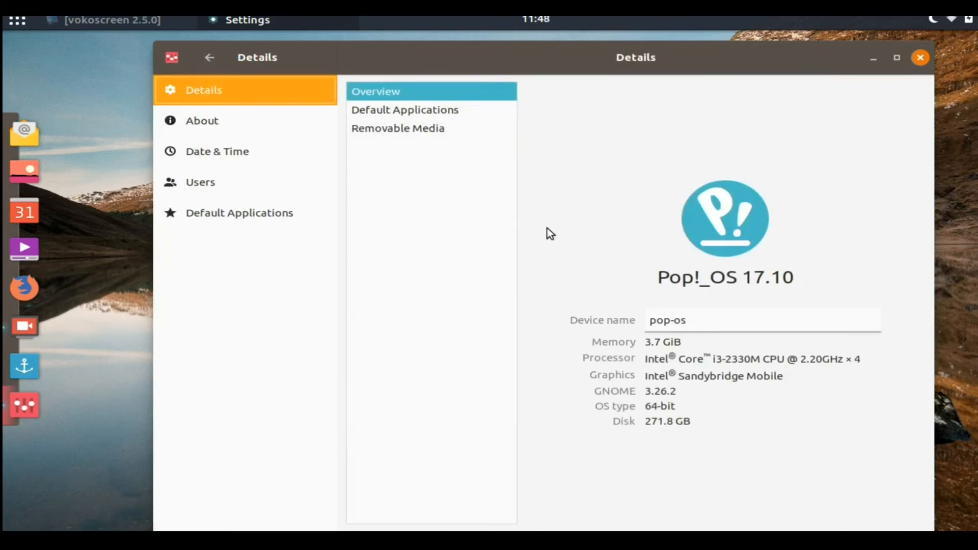
click(442, 114)
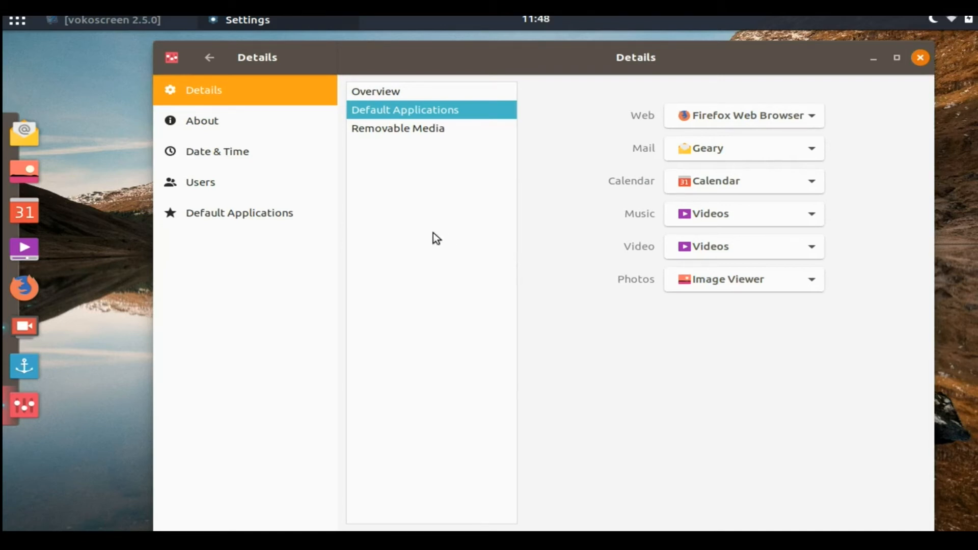
click(381, 133)
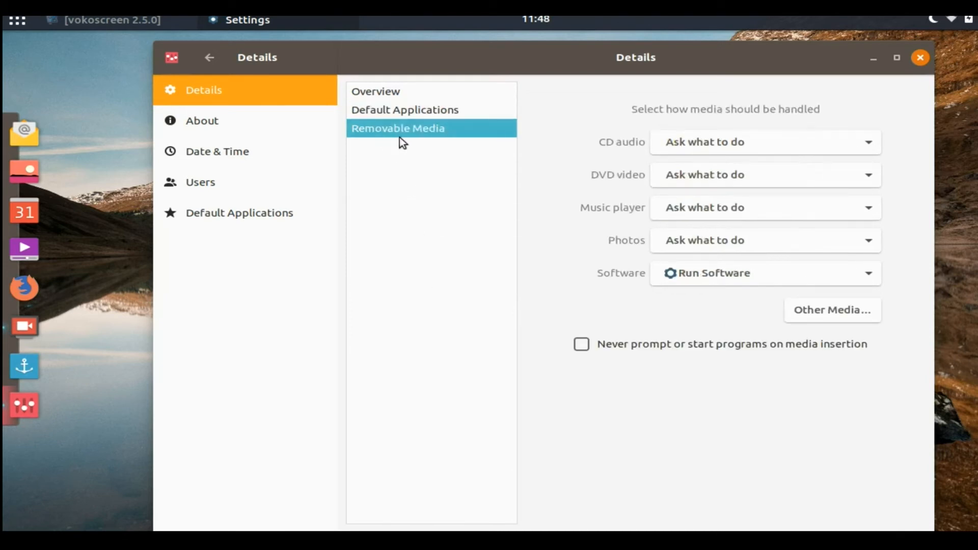
click(394, 97)
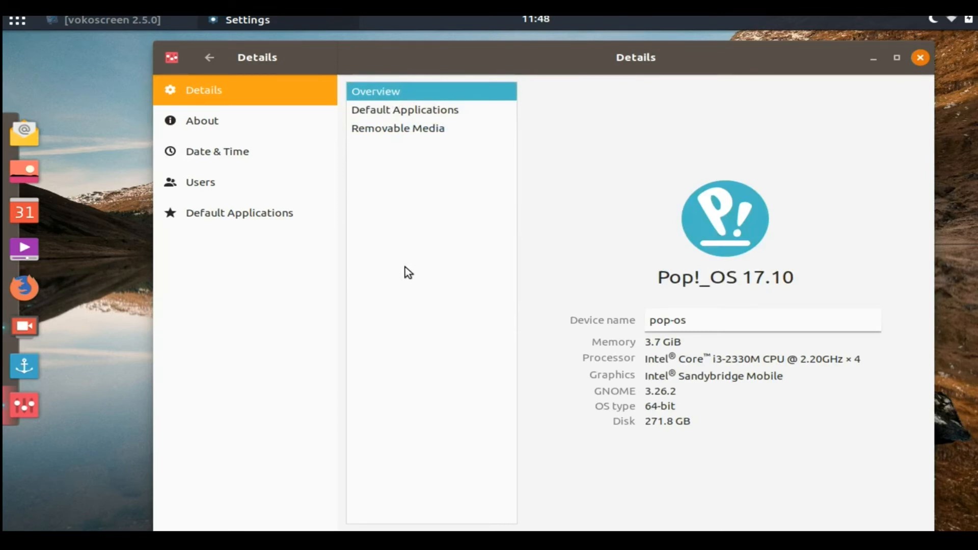
click(919, 57)
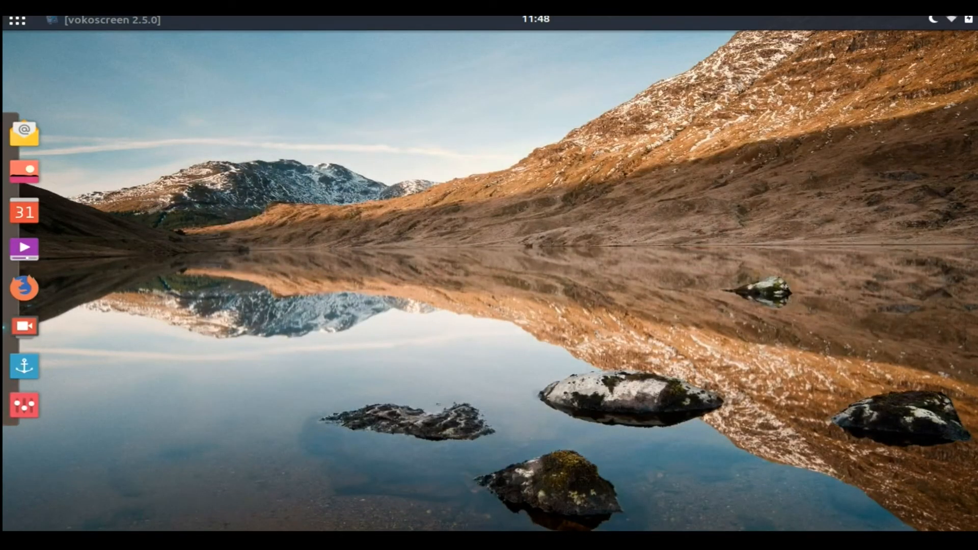
Add Plank to the autostart apps in Budgie Desktop Settings and close the settings window
click(976, 19)
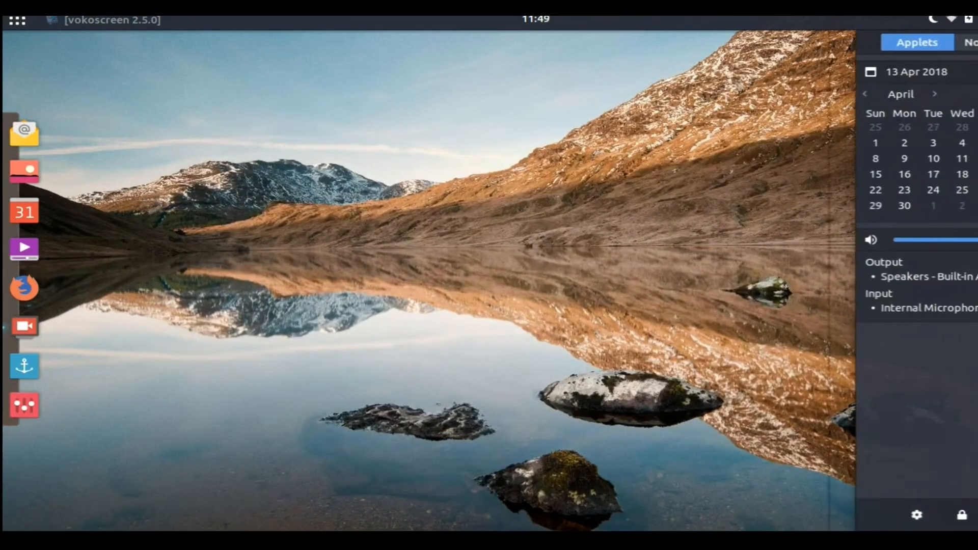
click(916, 514)
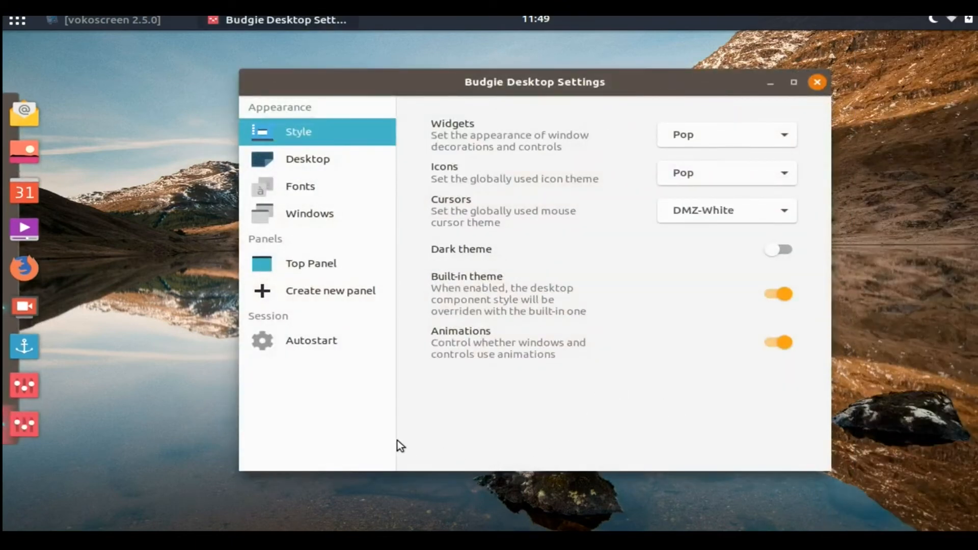
click(324, 341)
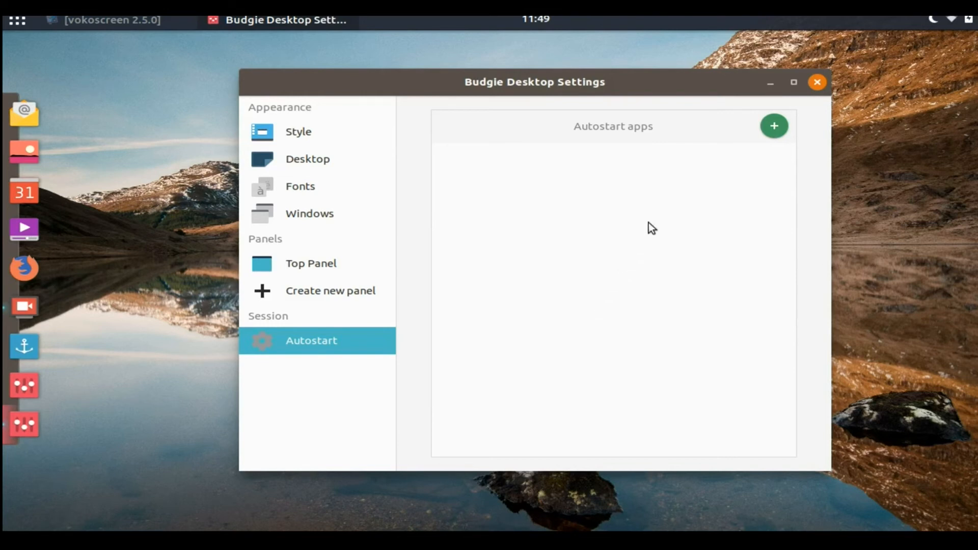
click(773, 128)
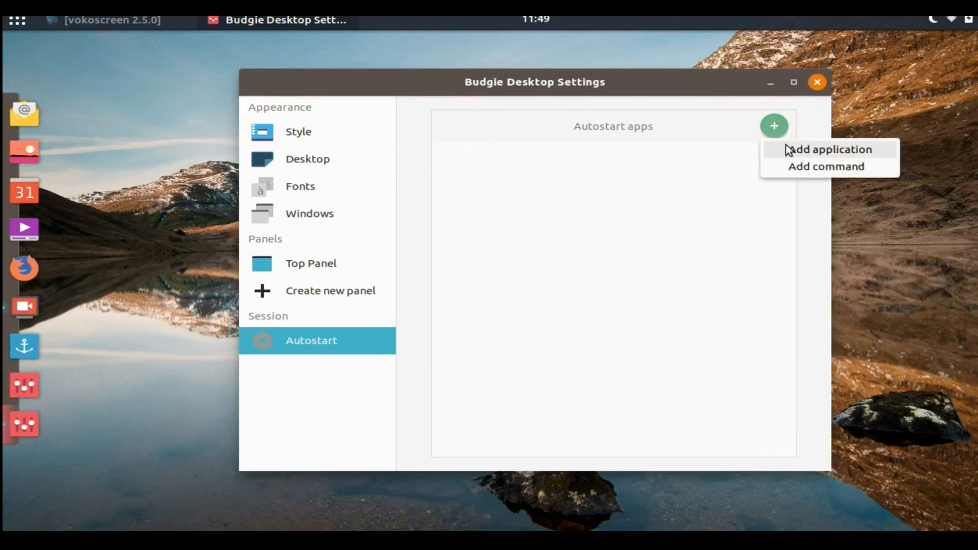
click(846, 152)
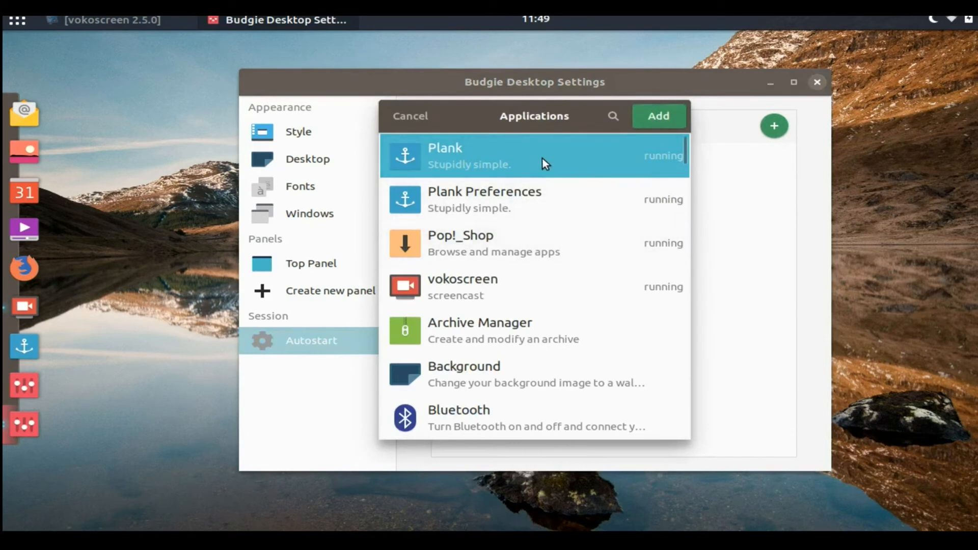
click(660, 117)
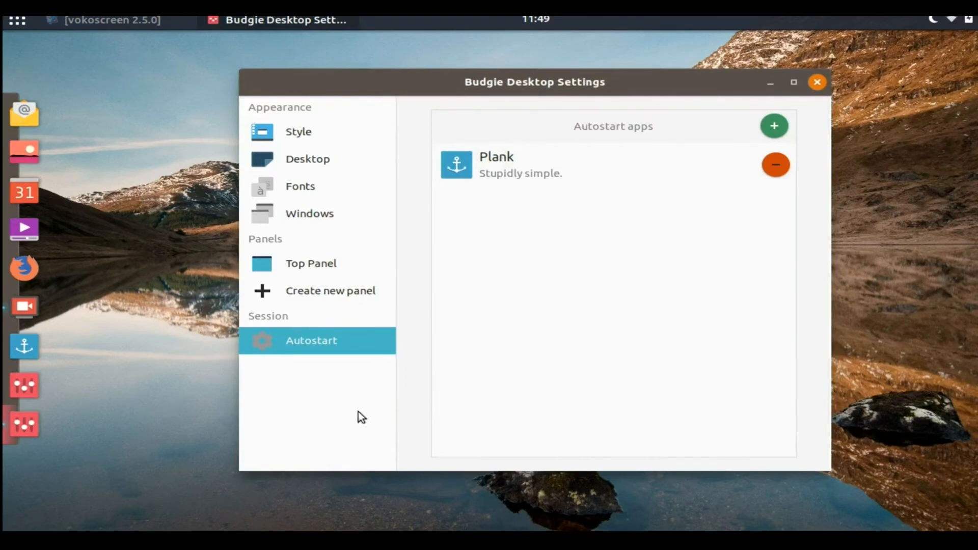
click(818, 81)
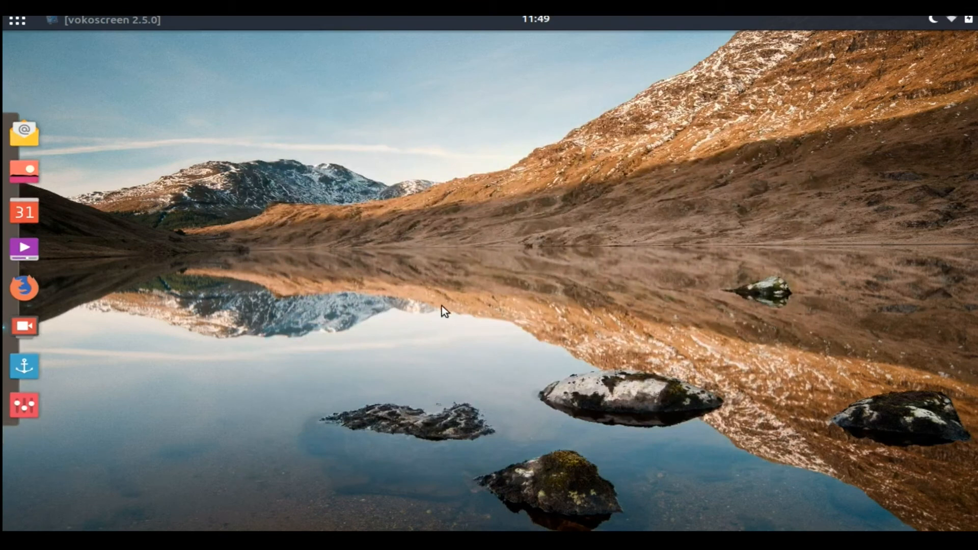
Launch Synaptic Package Manager, authenticating with the account password, and open its package search
click(20, 21)
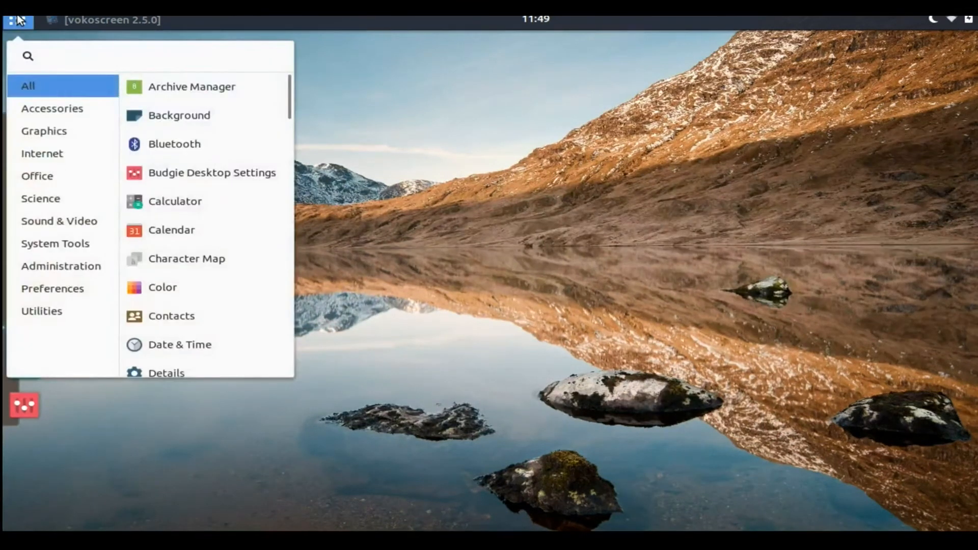
text(s)
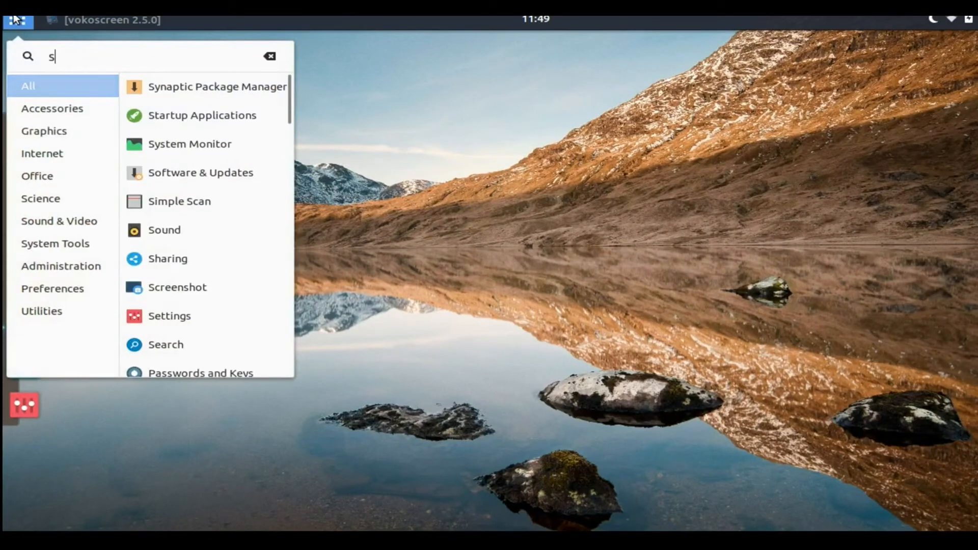
text(yn)
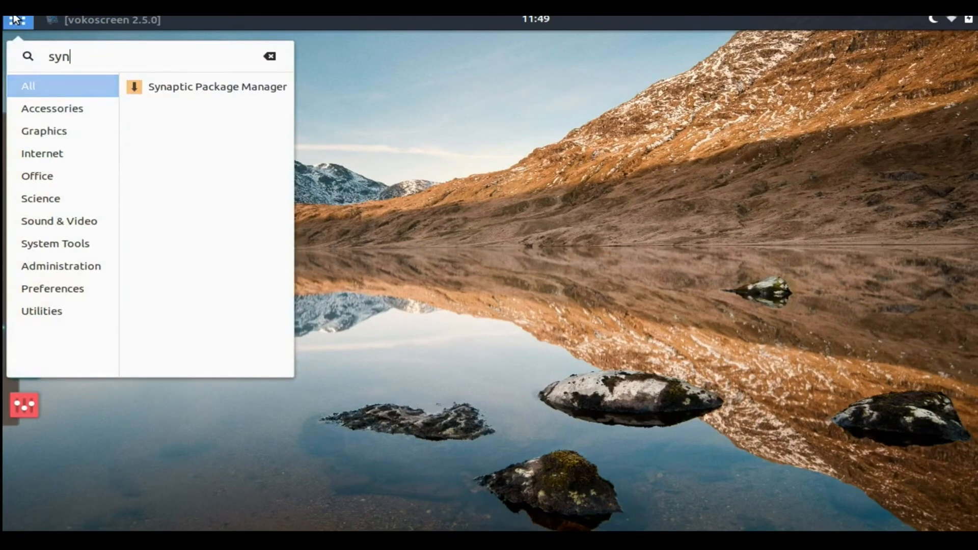
click(158, 86)
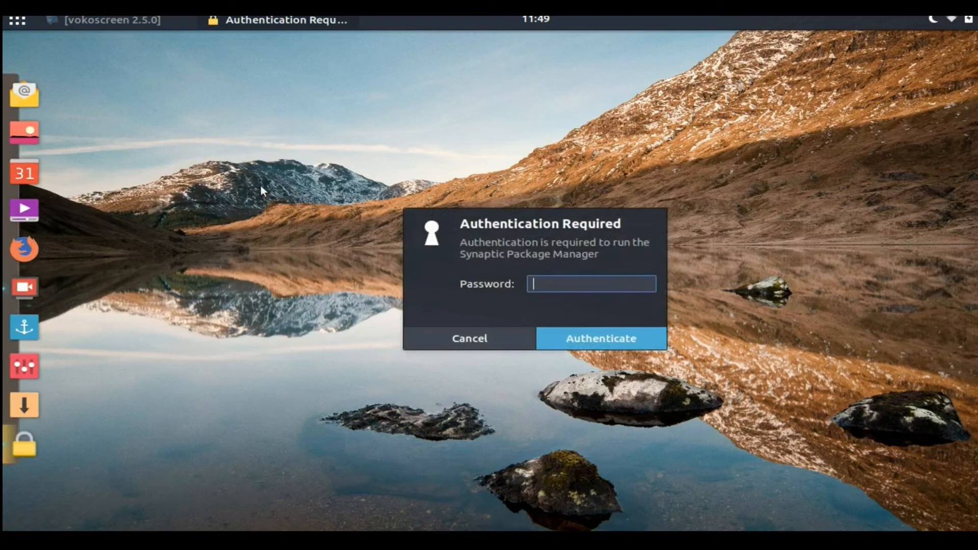
text(••••)
click(576, 337)
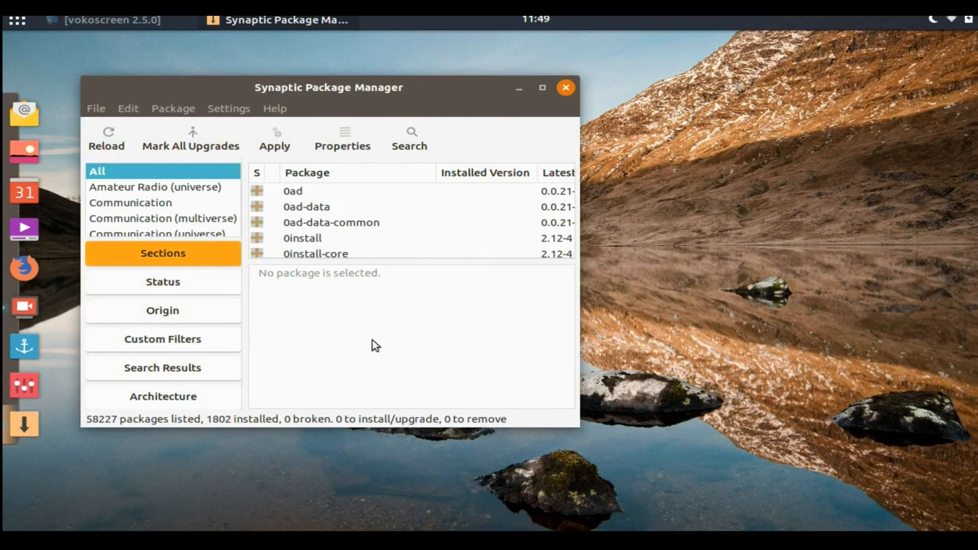
click(402, 140)
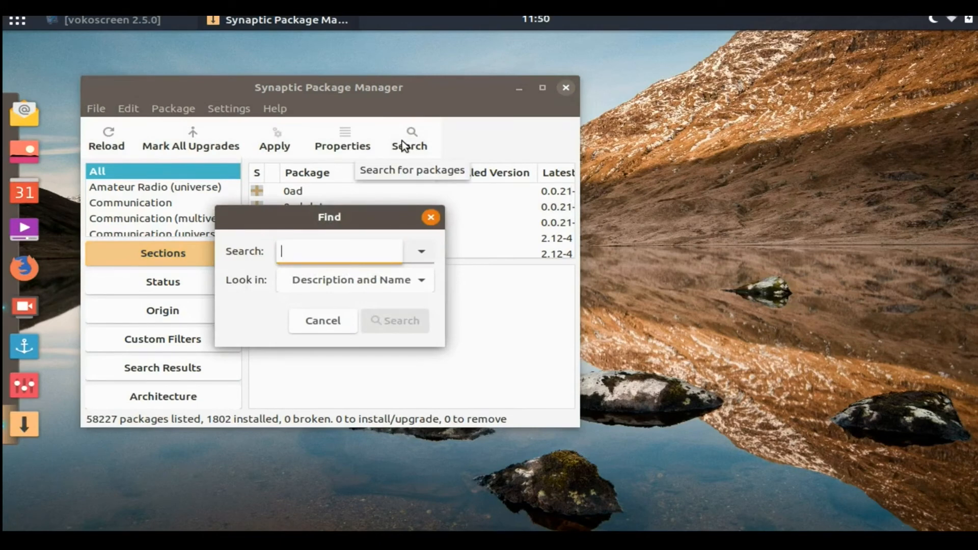
text(t)
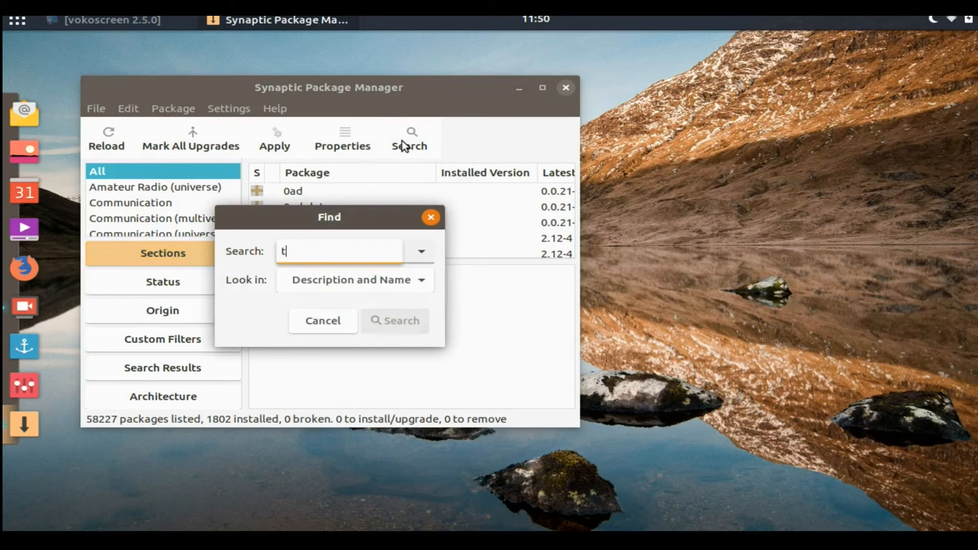
text(ff)
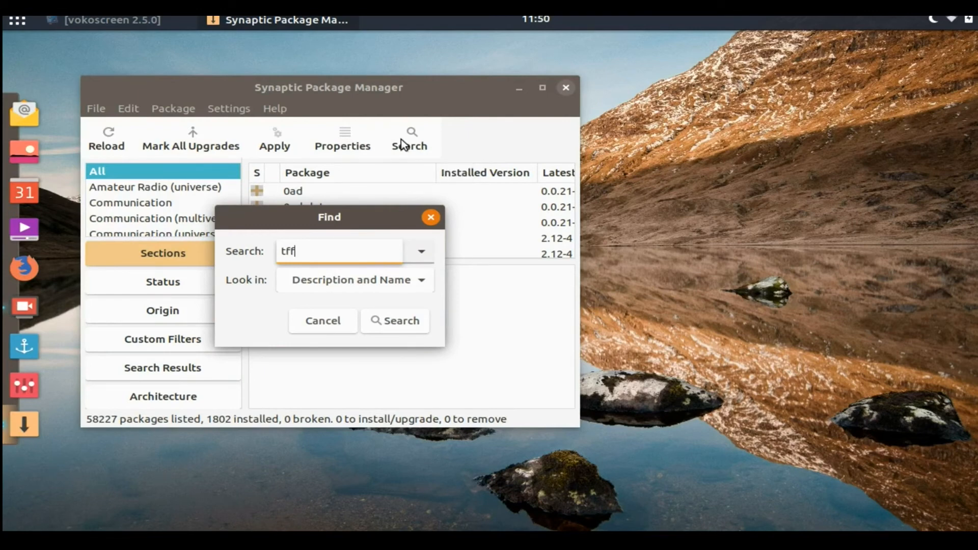
key(BackSpace)
key(BackSpace)
key(BackSpace)
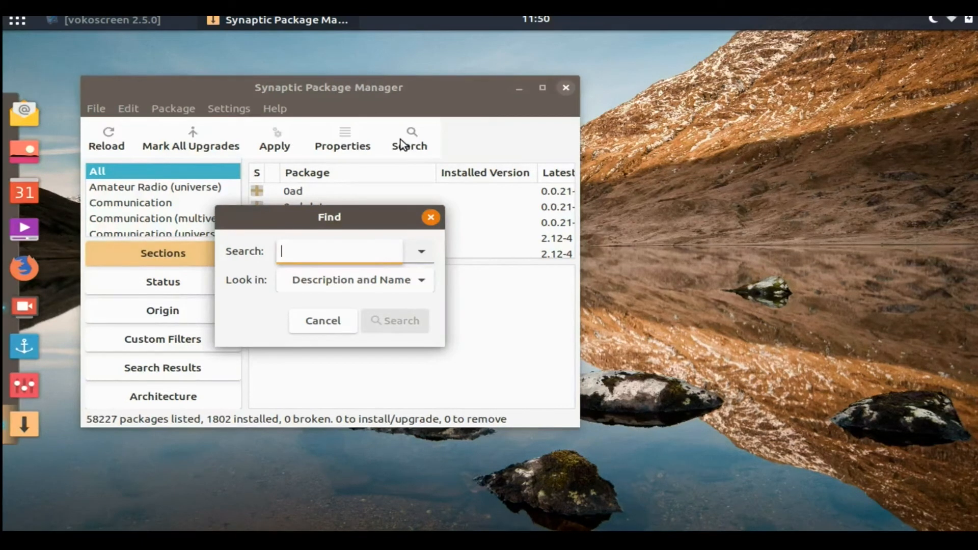
Search the packages for "ms font" and select ttf-mscorefonts-installer in the results
text(ms font)
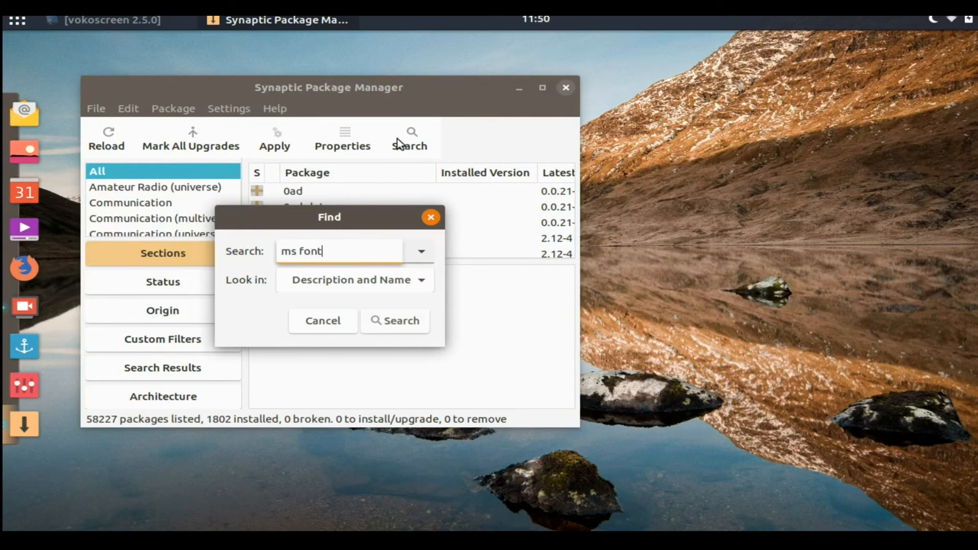
key(Return)
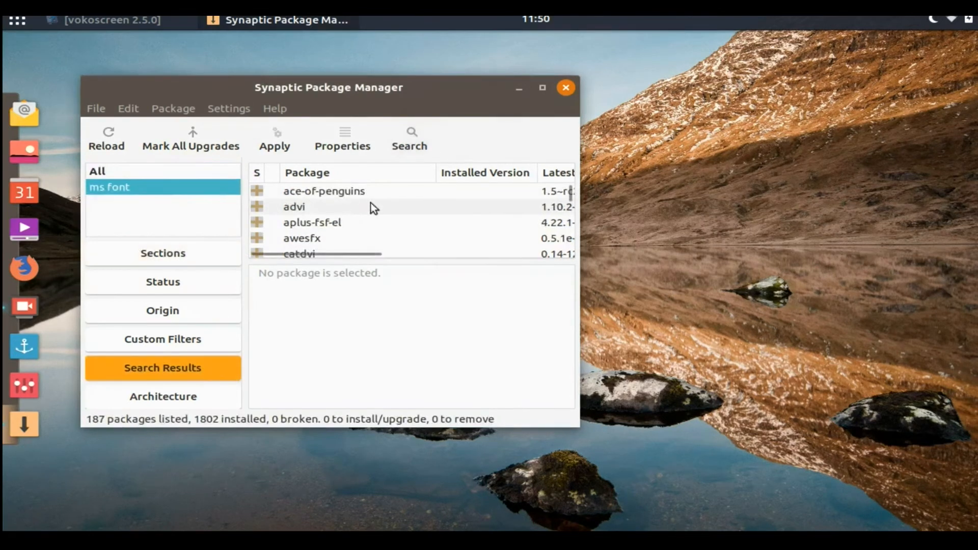
scroll(375, 206, down, 10)
scroll(375, 206, down, 5)
scroll(375, 206, down, 5)
scroll(375, 206, down, 5)
scroll(375, 206, down, 8)
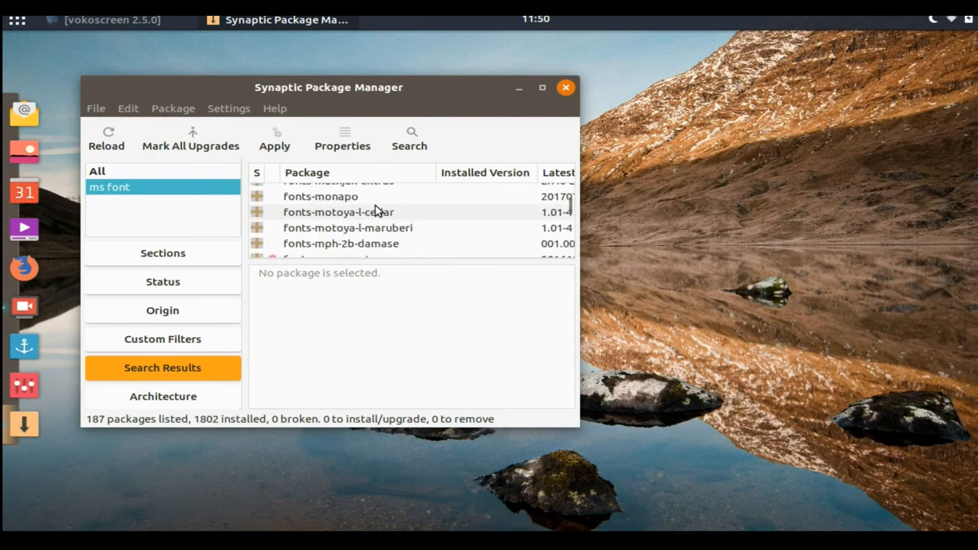
scroll(376, 205, down, 10)
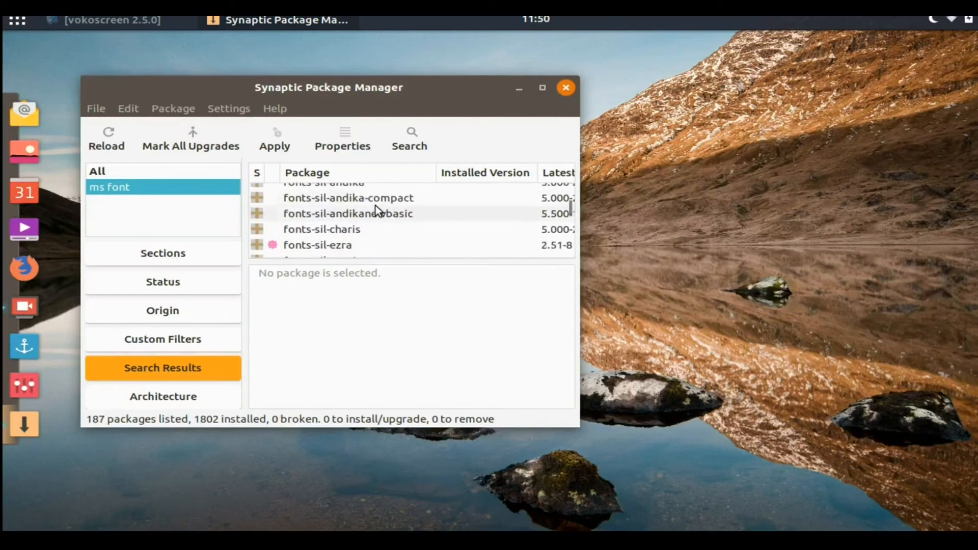
scroll(375, 205, down, 10)
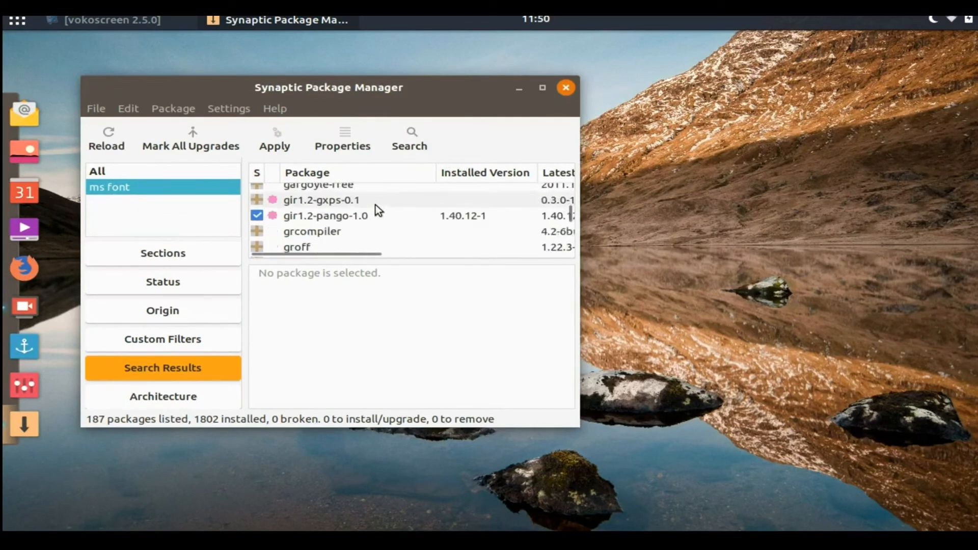
scroll(374, 206, down, 10)
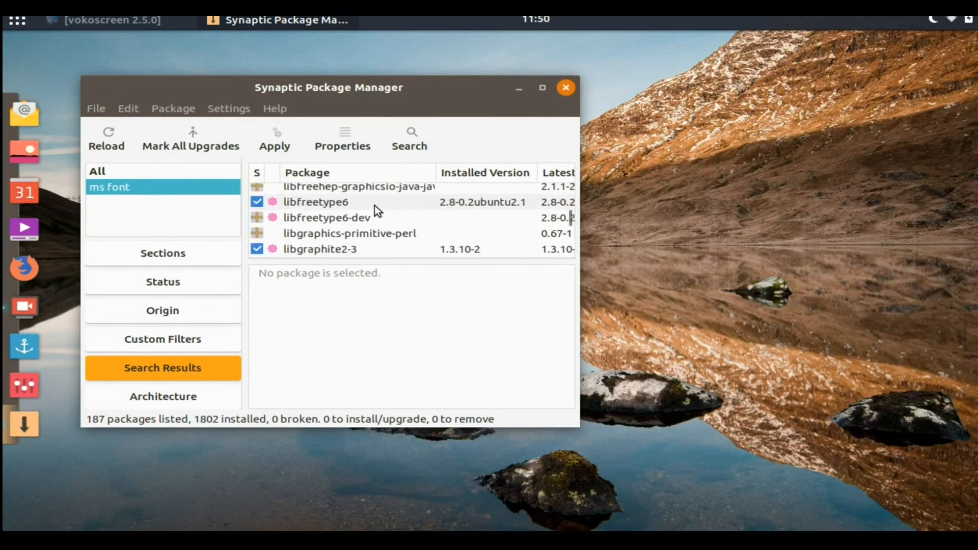
scroll(374, 206, down, 10)
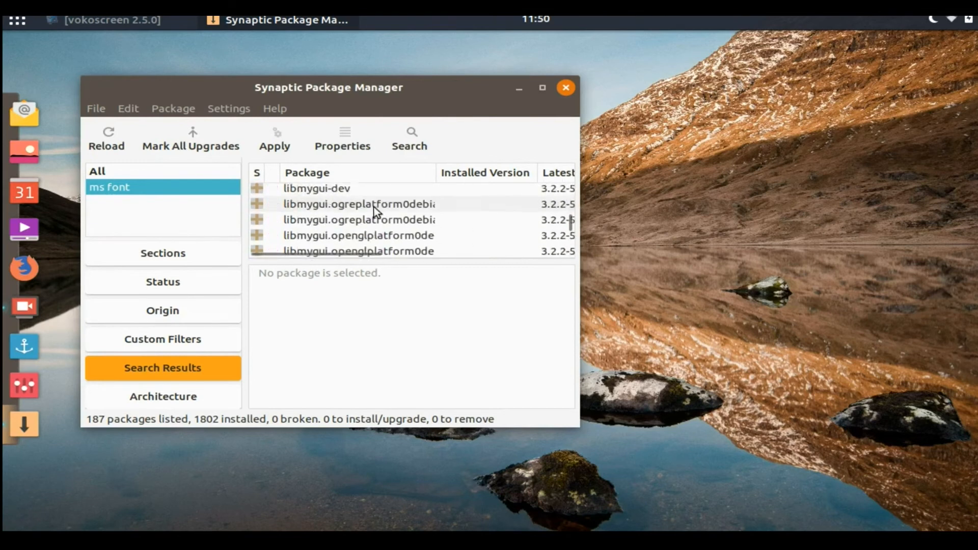
scroll(375, 208, down, 10)
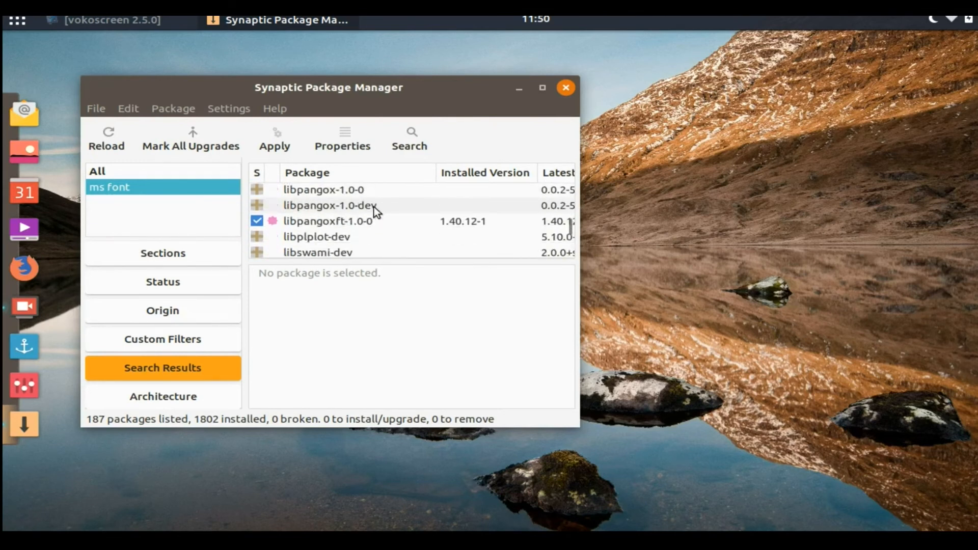
scroll(374, 207, down, 4)
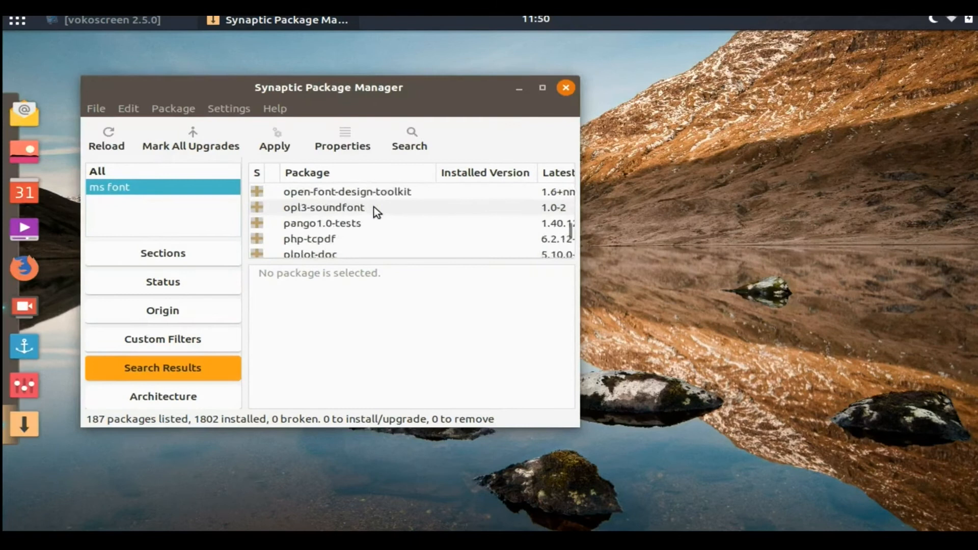
scroll(374, 207, down, 5)
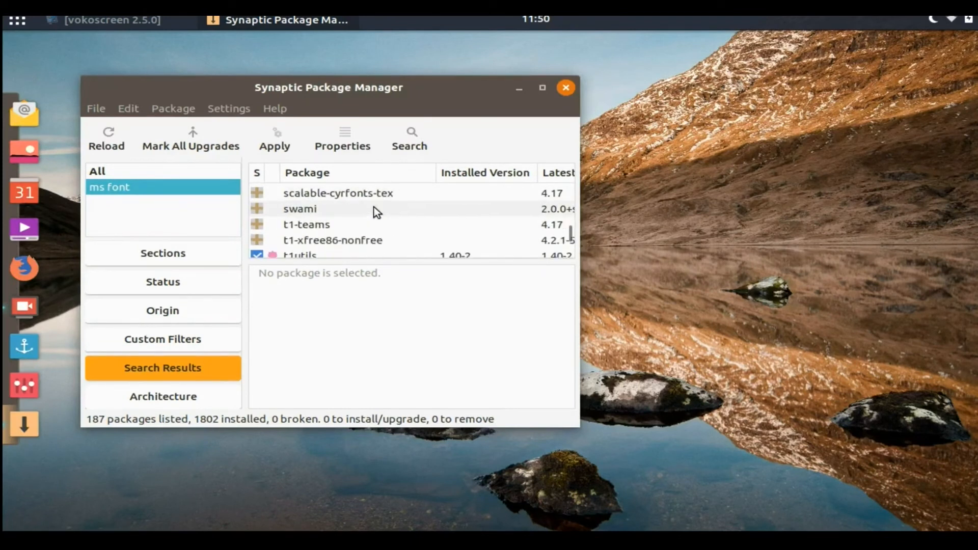
scroll(375, 210, down, 5)
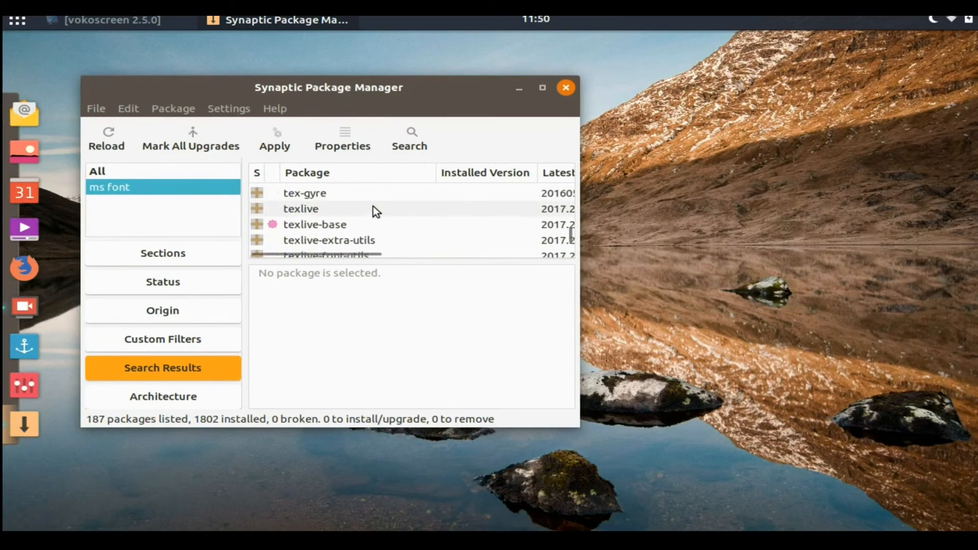
scroll(375, 210, down, 6)
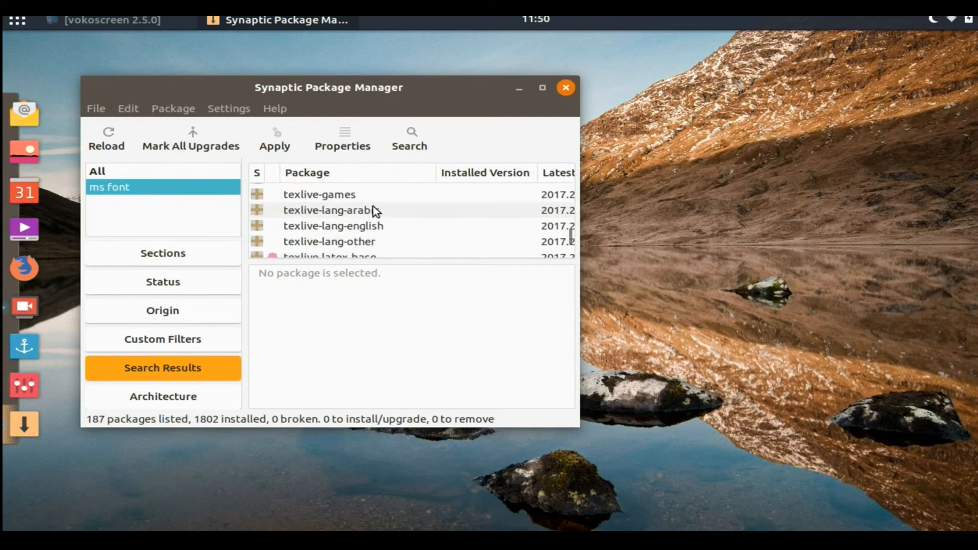
scroll(375, 210, down, 2)
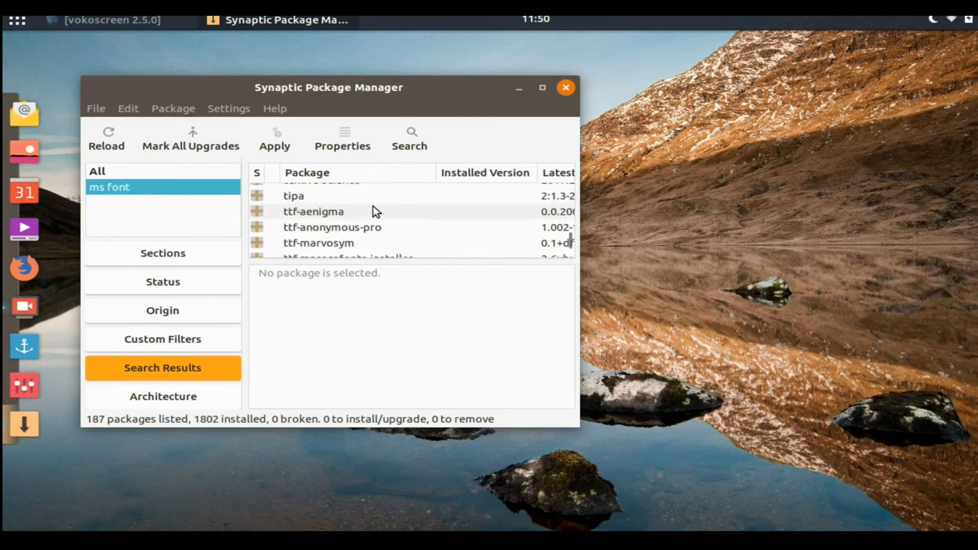
scroll(373, 211, down, 1)
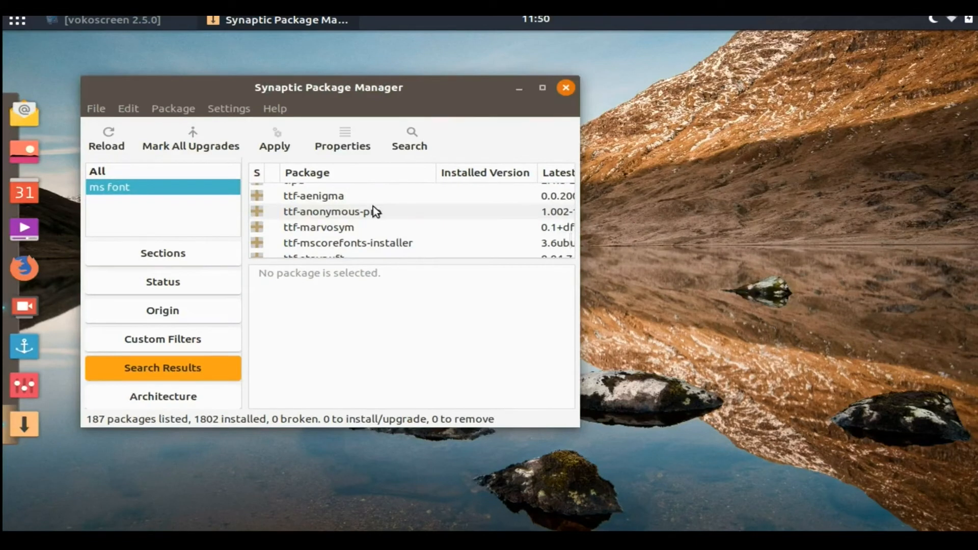
scroll(373, 211, down, 2)
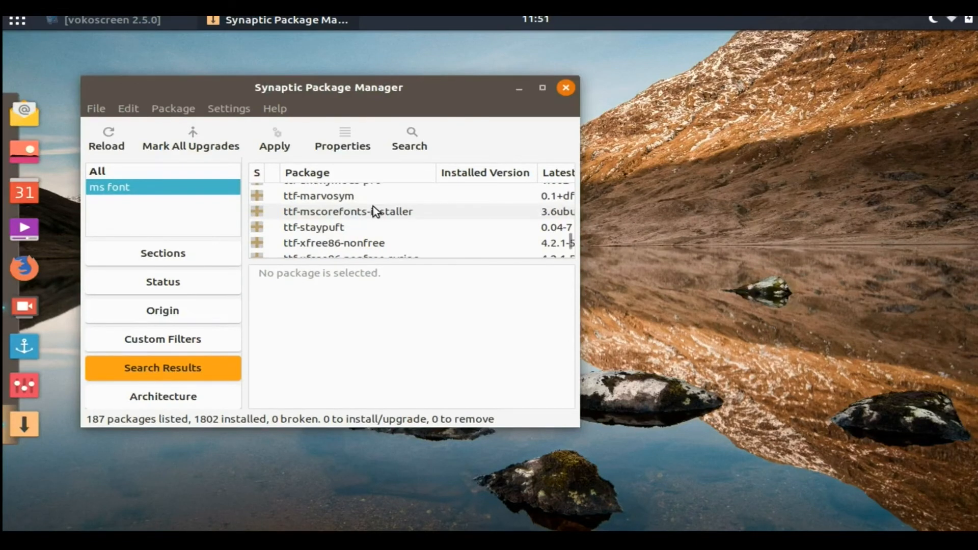
click(396, 209)
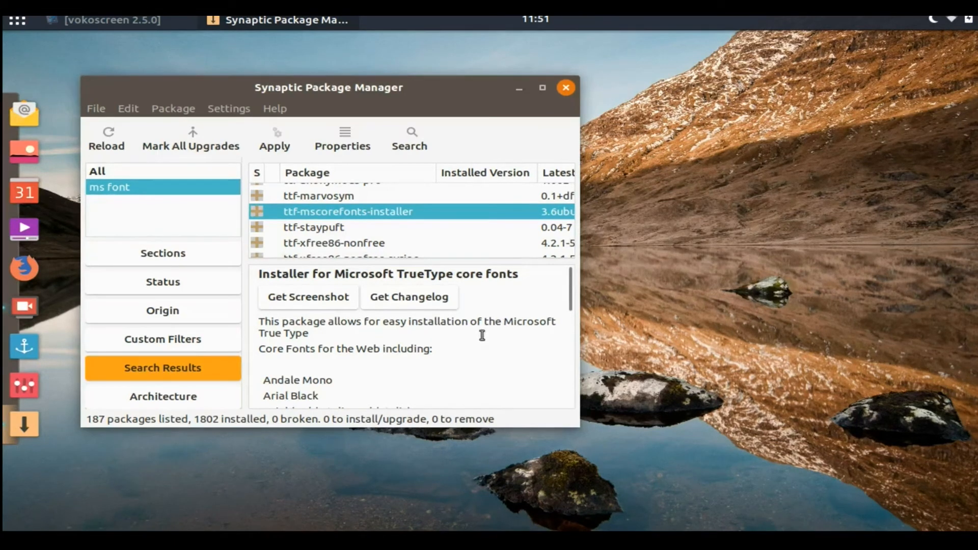
Enlarge the Synaptic window and read the ttf-mscorefonts-installer description, including the included fonts and the notes at its end
drag(574, 422, 873, 457)
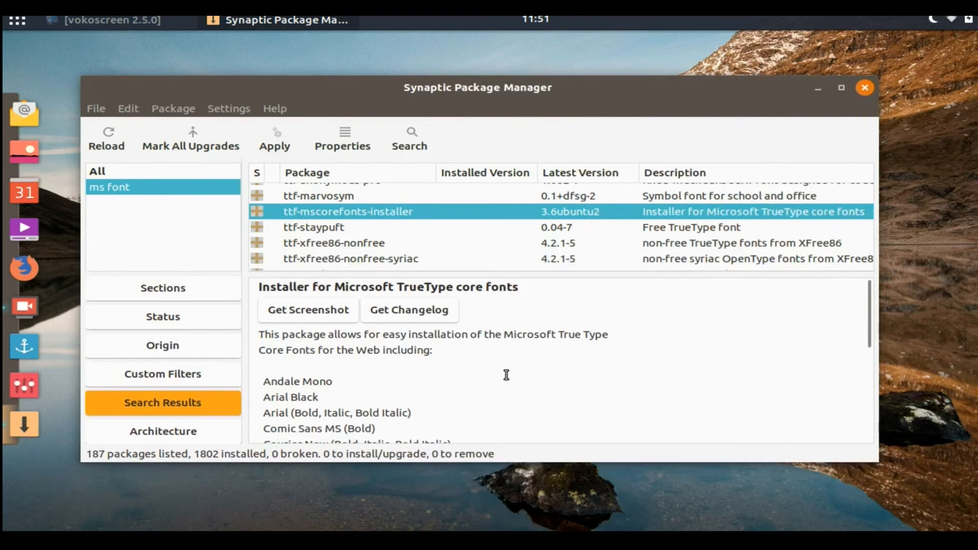
scroll(489, 385, down, 1)
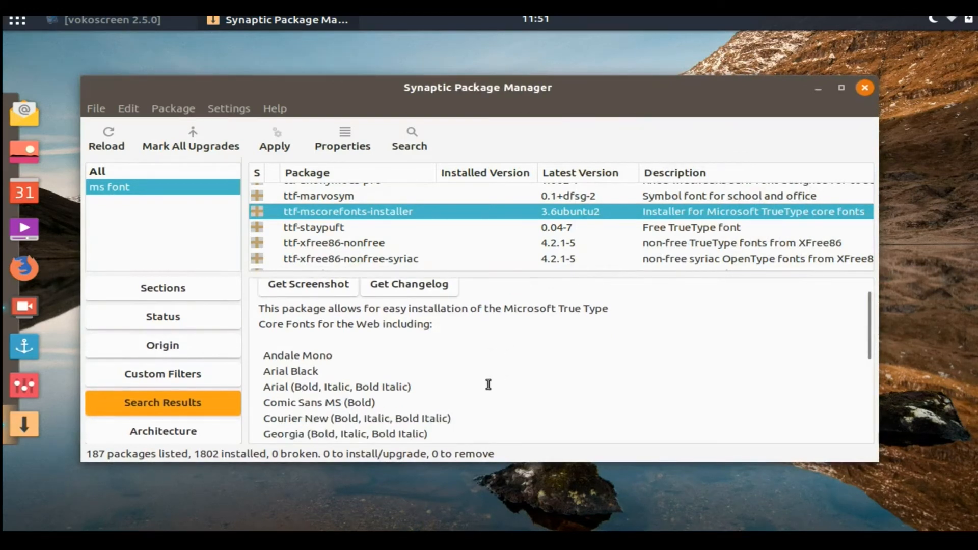
scroll(488, 385, down, 1)
scroll(489, 384, down, 3)
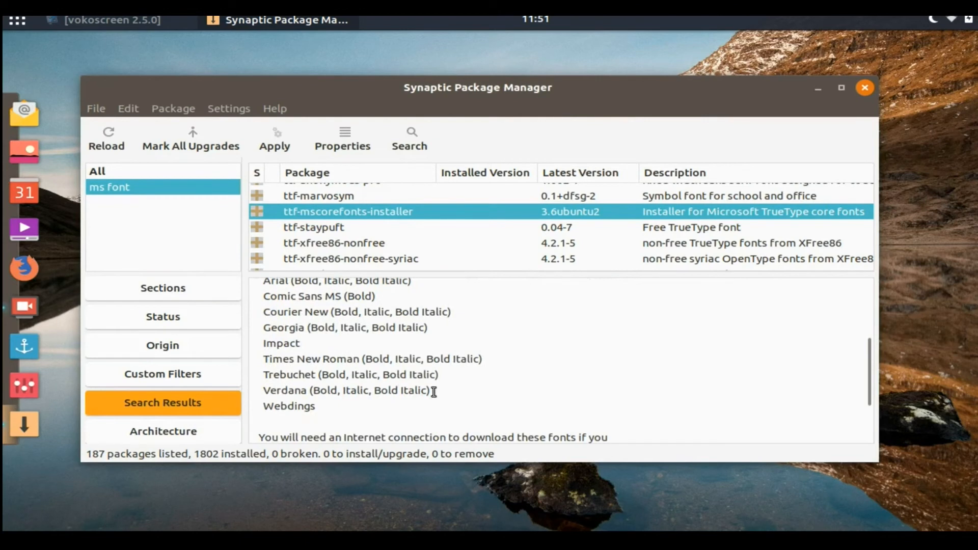
scroll(590, 373, up, 1)
scroll(590, 372, up, 1)
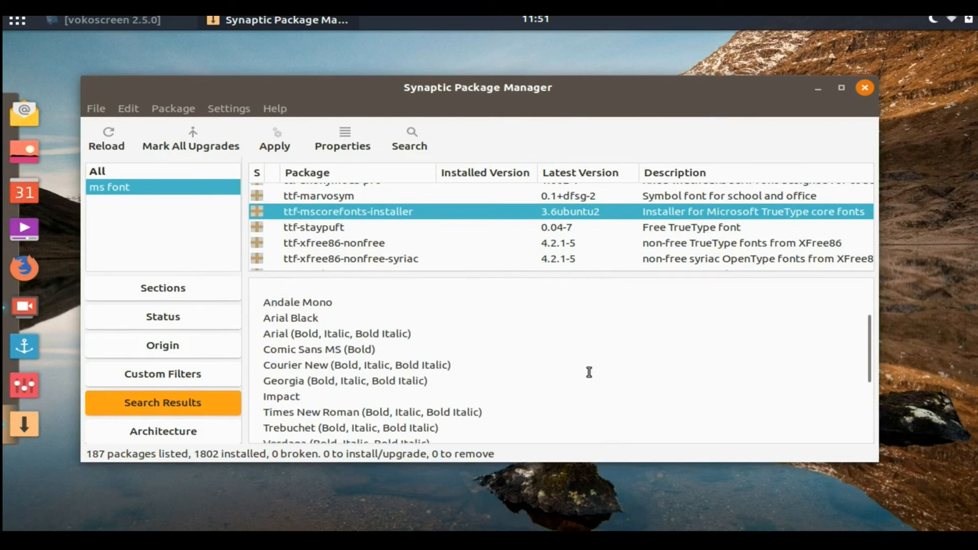
scroll(589, 373, down, 2)
scroll(588, 373, up, 1)
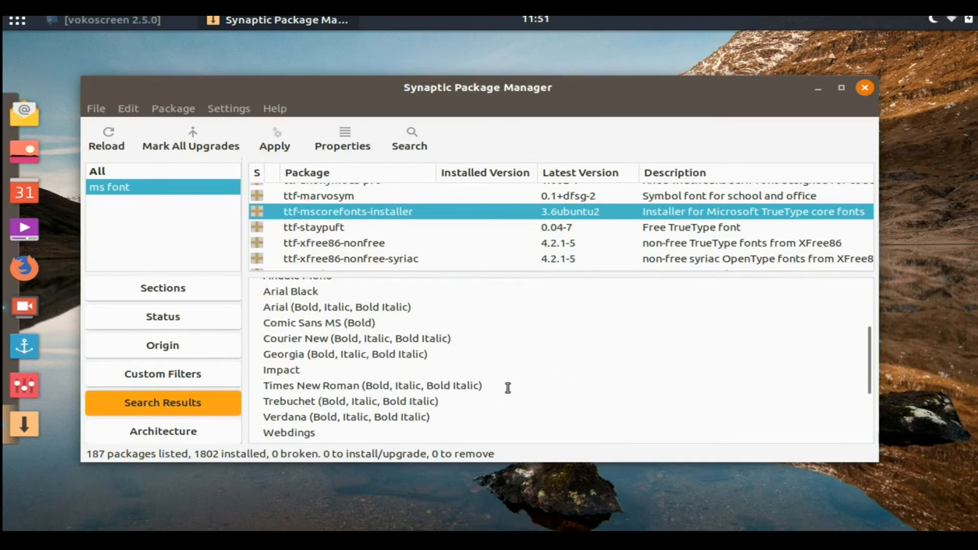
scroll(562, 381, up, 1)
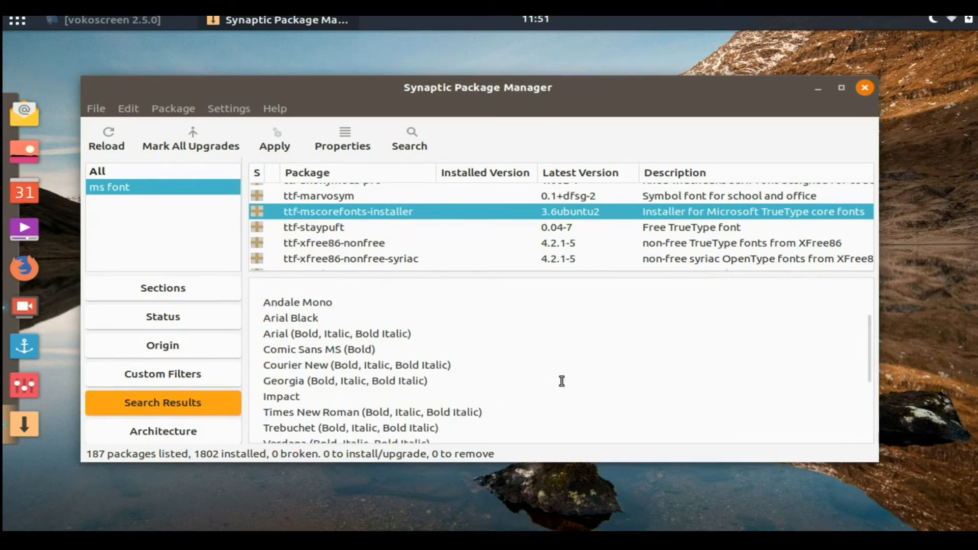
scroll(561, 382, down, 2)
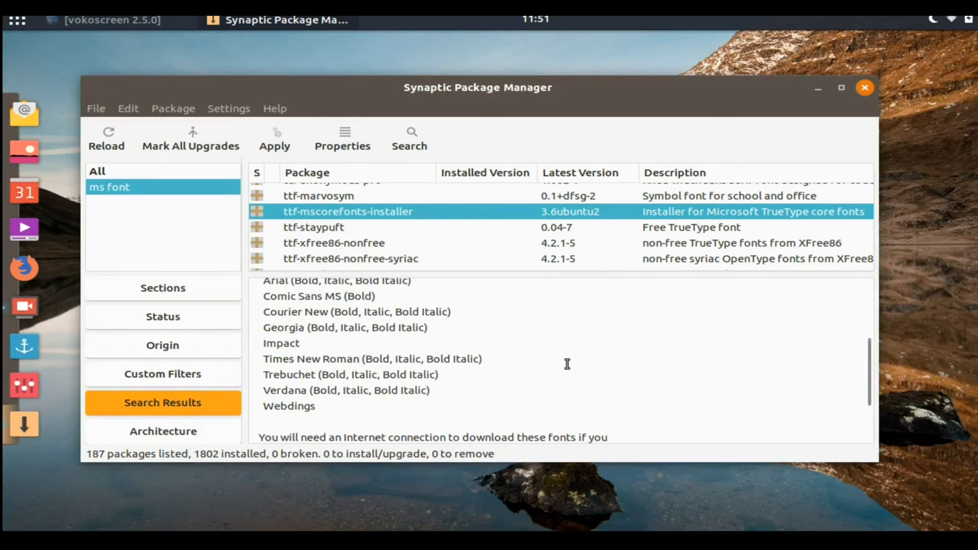
scroll(568, 363, down, 2)
scroll(567, 363, down, 1)
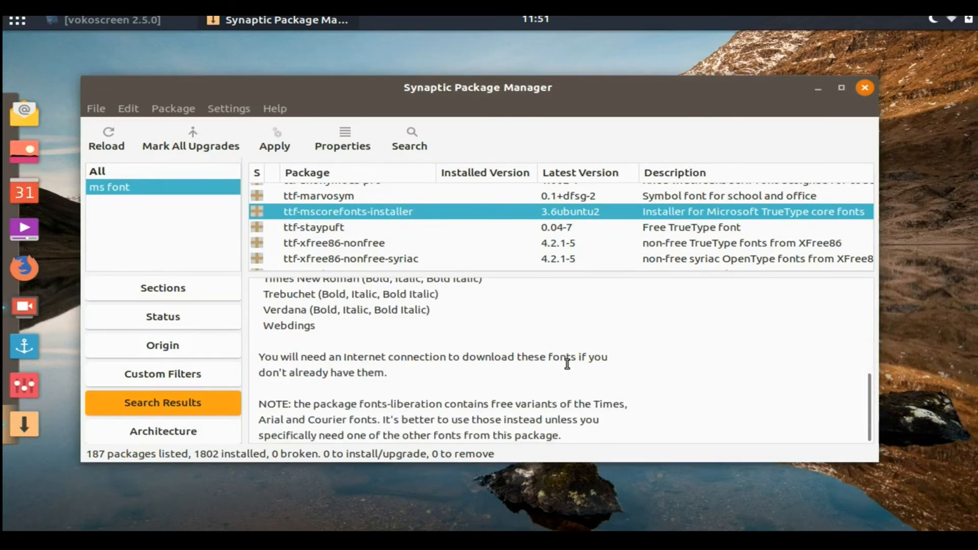
scroll(568, 365, up, 4)
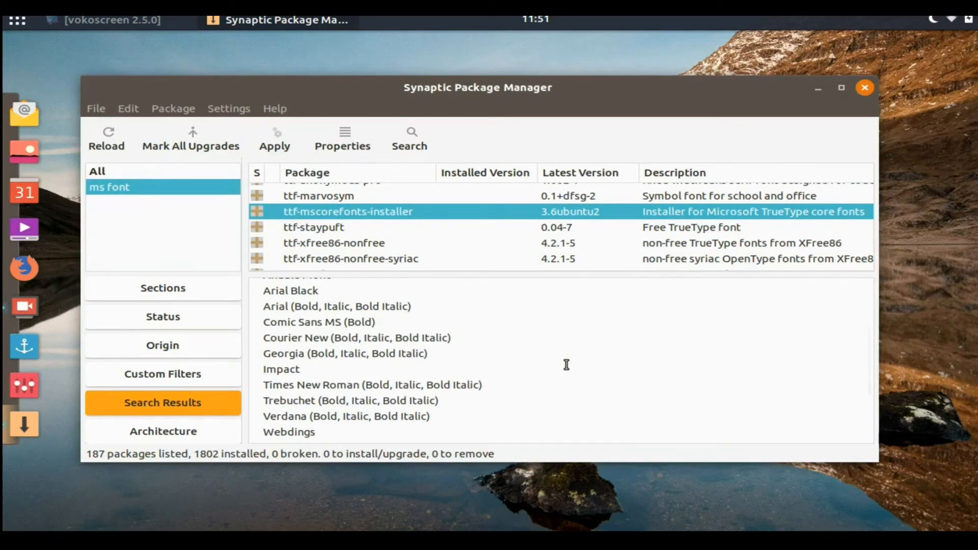
Mark ttf-mscorefonts-installer for installation together with its additional required packages, and check which packages are recommended with it
right_click(257, 213)
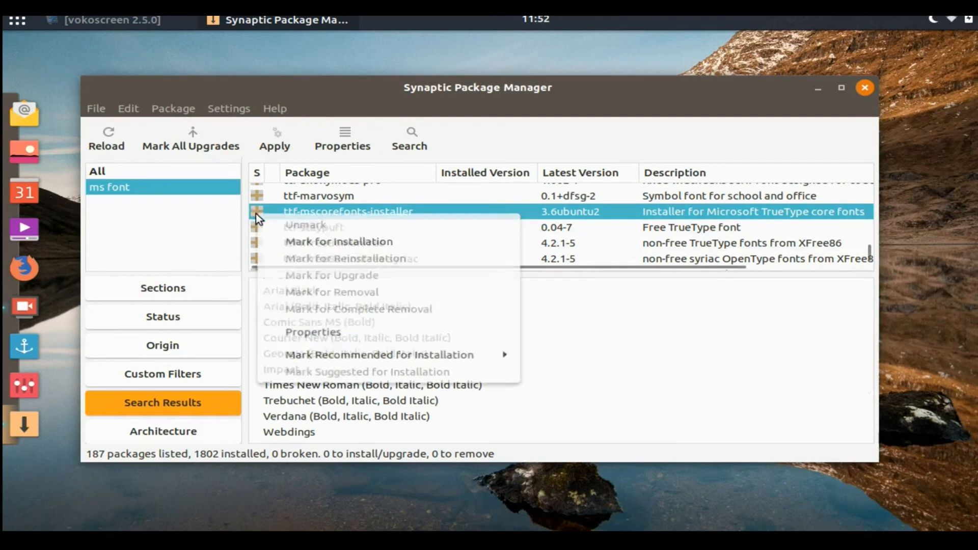
click(295, 241)
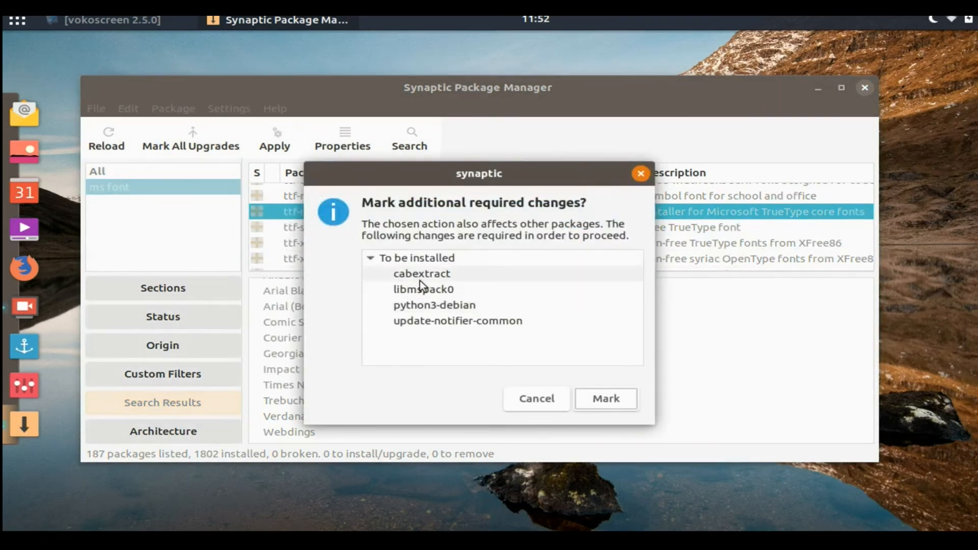
click(591, 402)
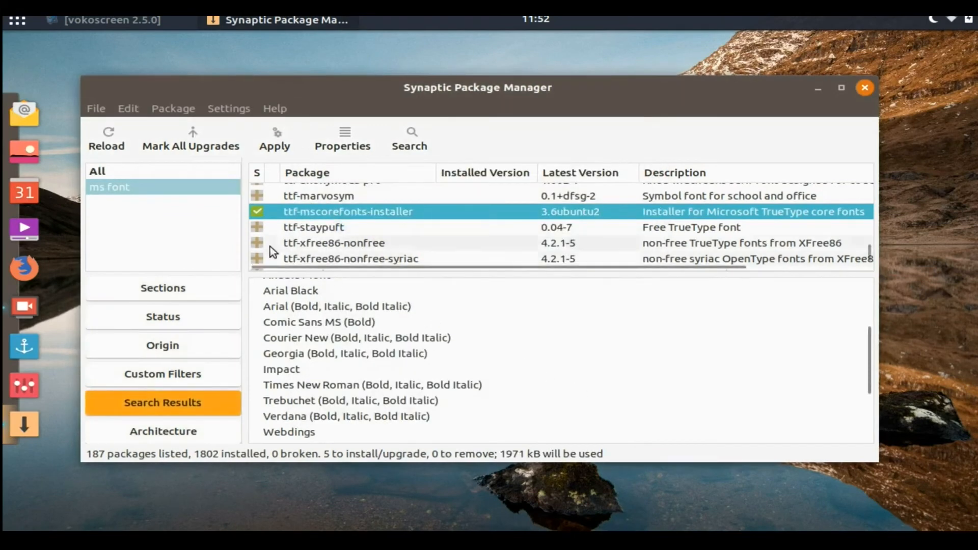
click(257, 211)
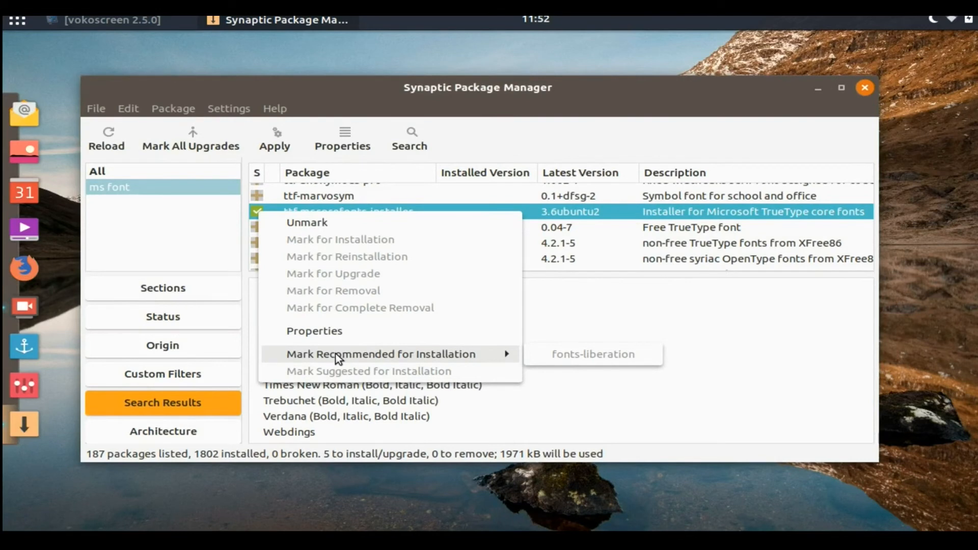
click(731, 374)
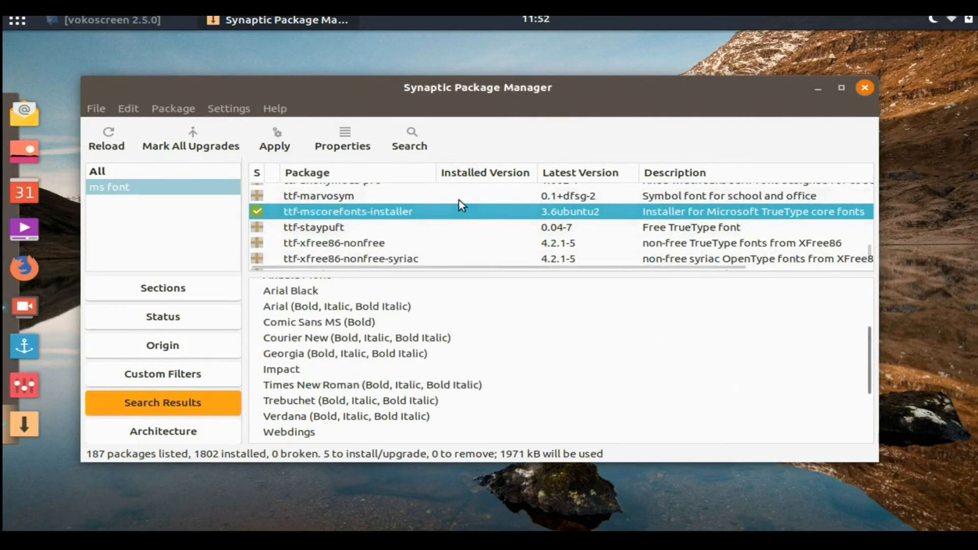
Search the packages for "inxi" and mark inxi for installation together with its additional required packages
click(421, 141)
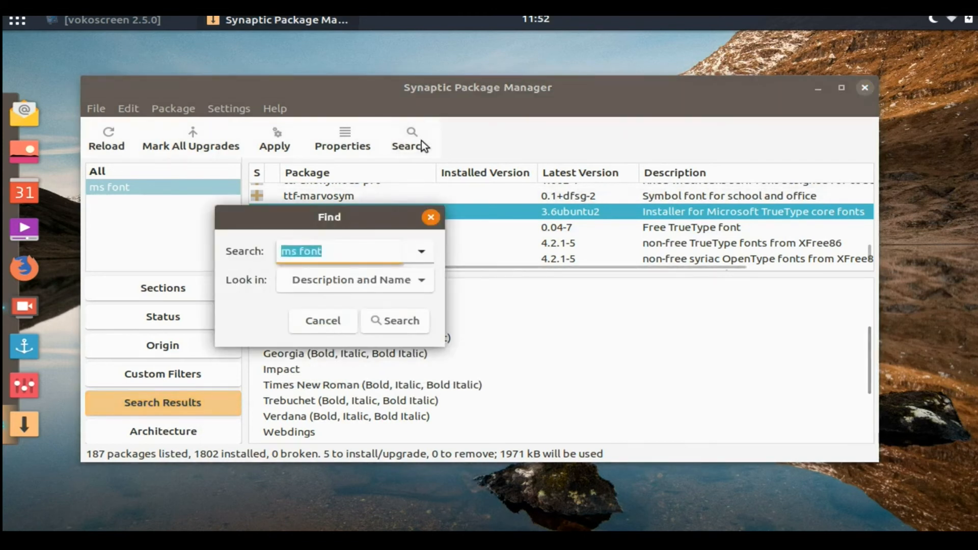
text(inxi)
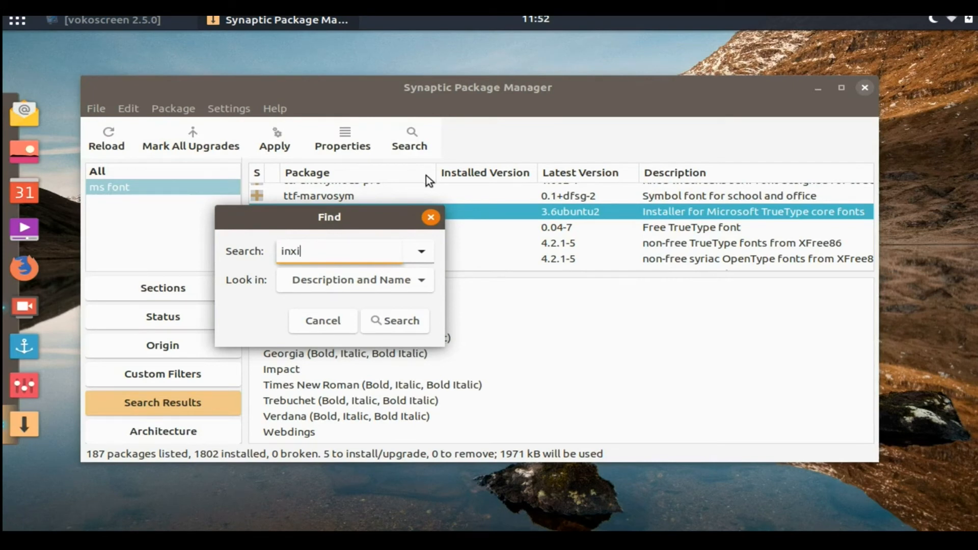
click(397, 321)
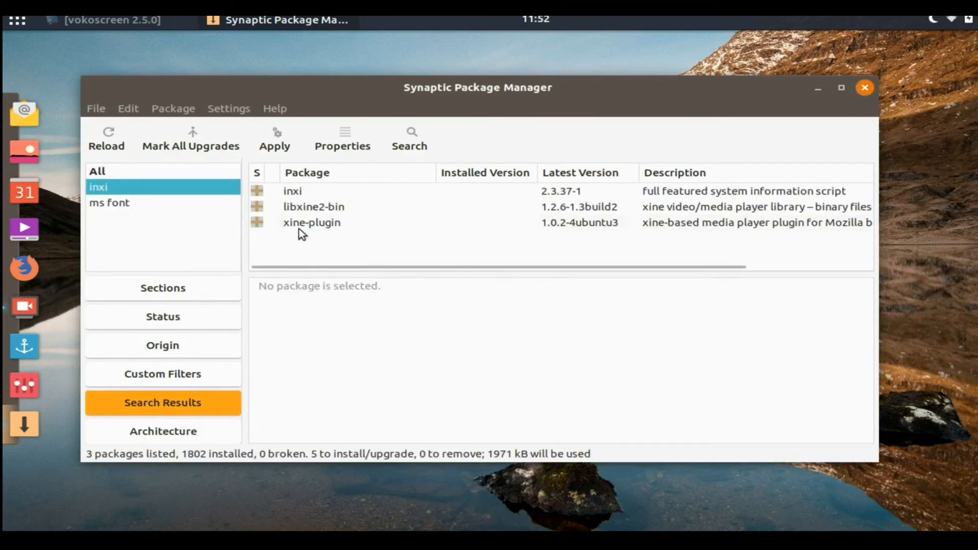
click(262, 194)
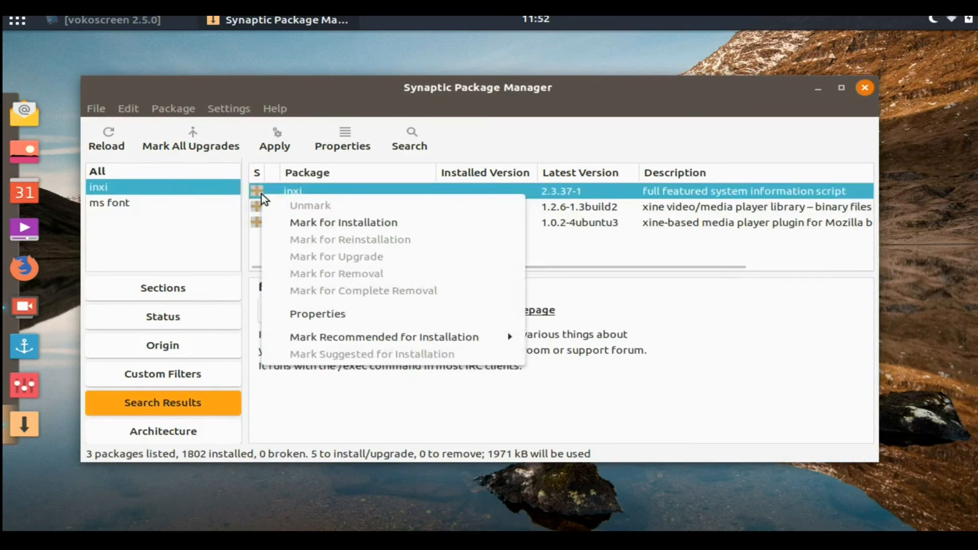
click(302, 226)
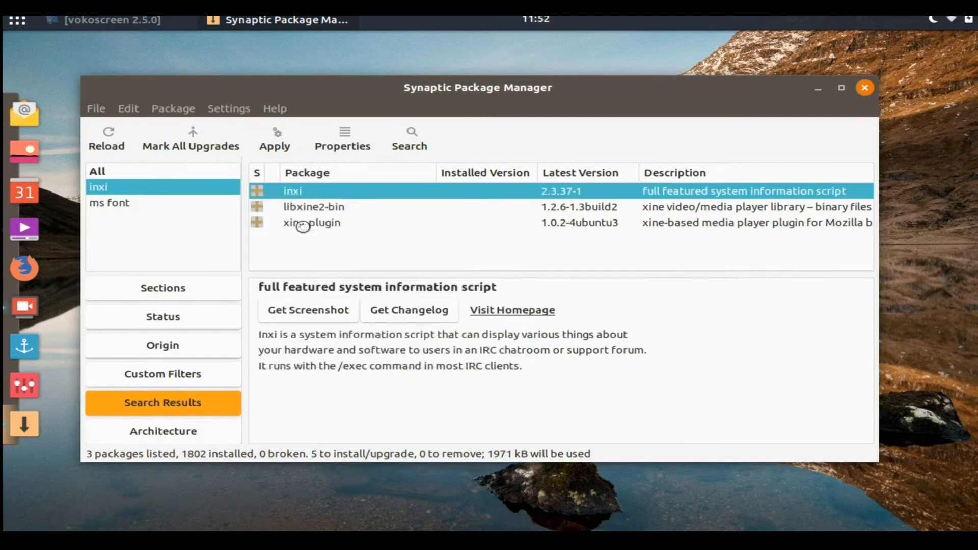
click(594, 399)
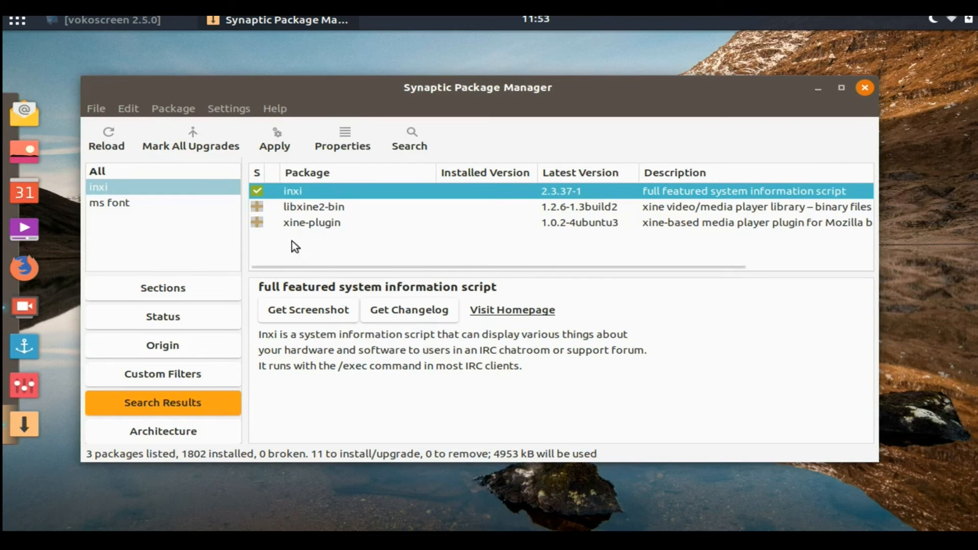
Check which packages are recommended for installation with inxi
click(255, 190)
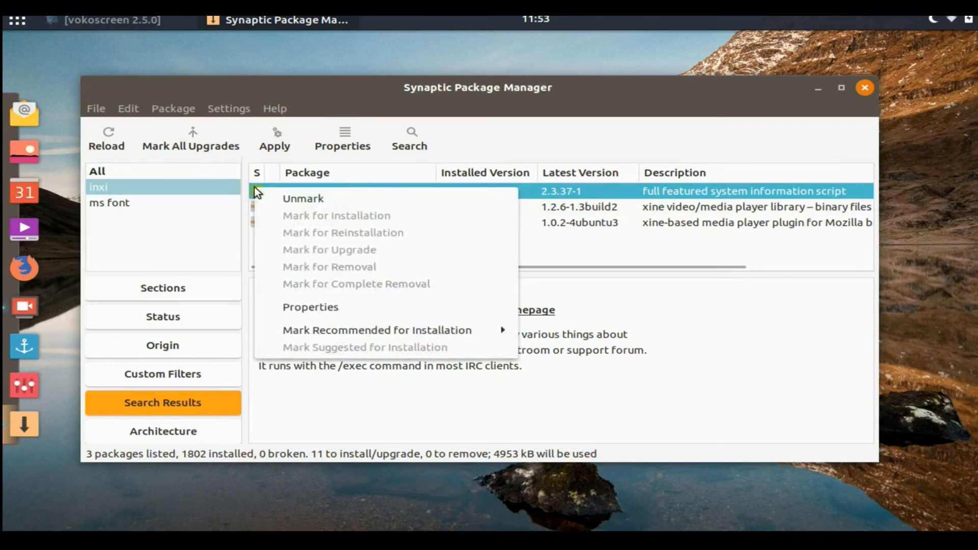
mouse_move(373, 337)
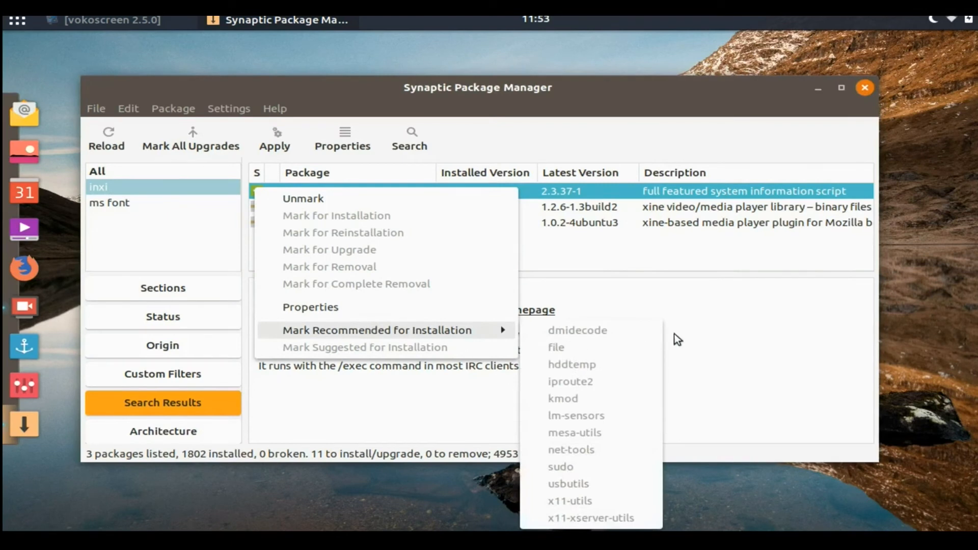
click(720, 331)
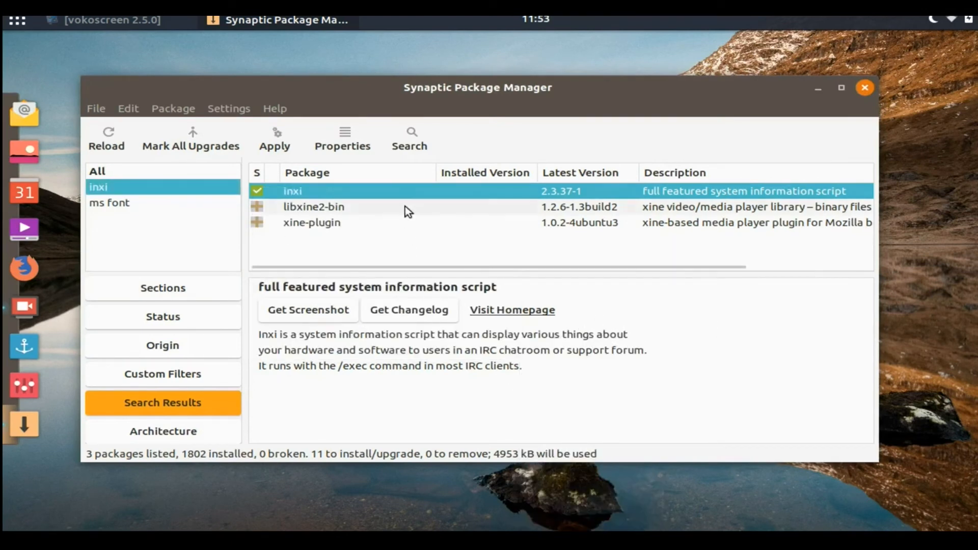
Search the packages for "xinput" and select the xinput package to check its installation status and description
click(421, 145)
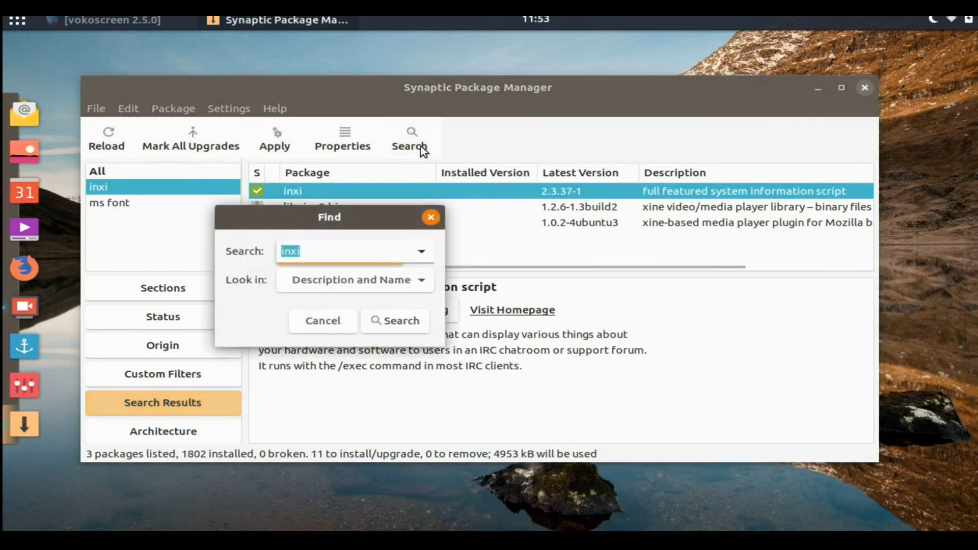
text(x)
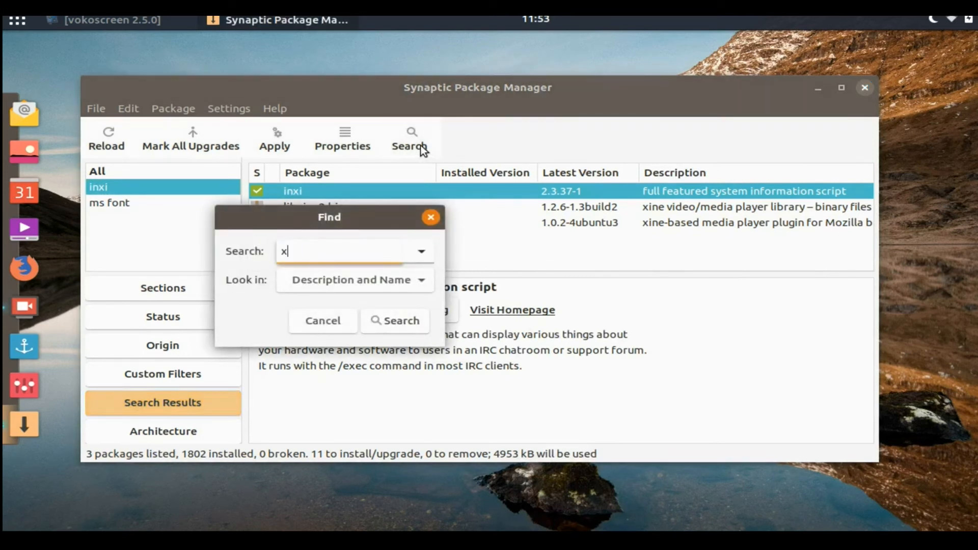
text(input)
click(400, 324)
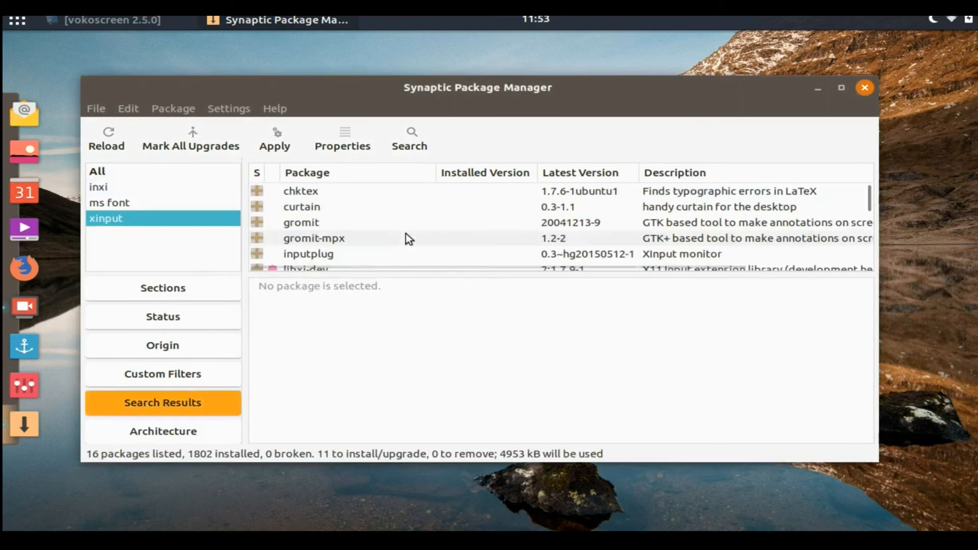
scroll(407, 234, down, 5)
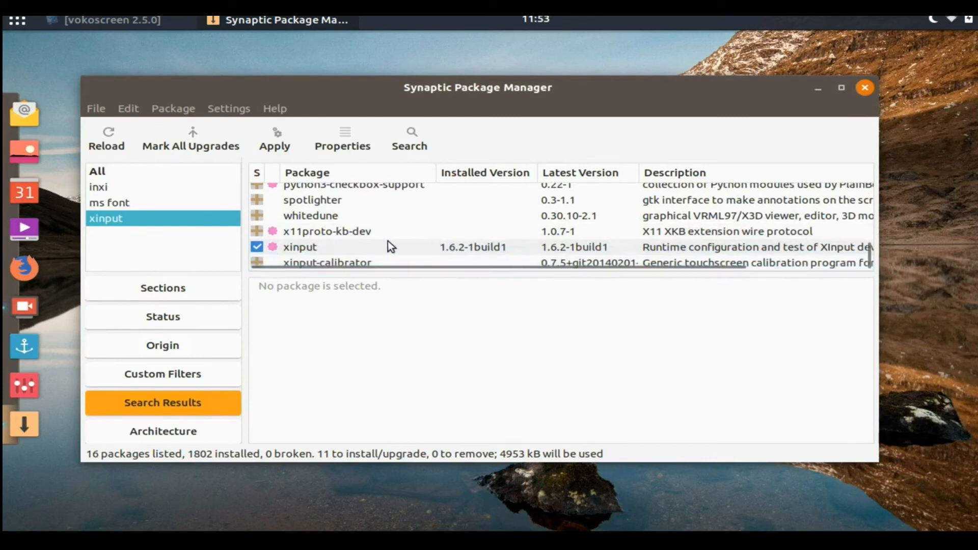
click(387, 246)
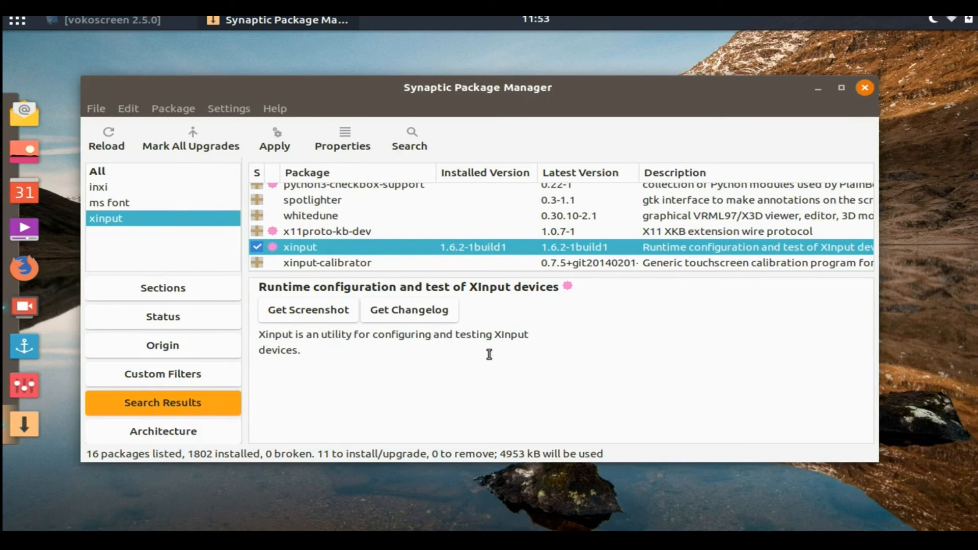
Search the packages for "psensor" and select psensor in the results to read its description
click(409, 140)
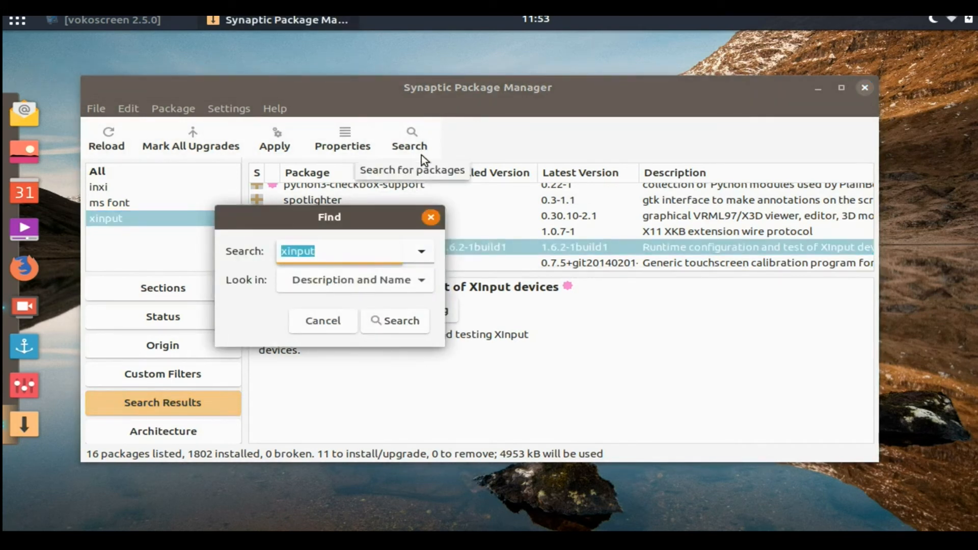
text(psensor)
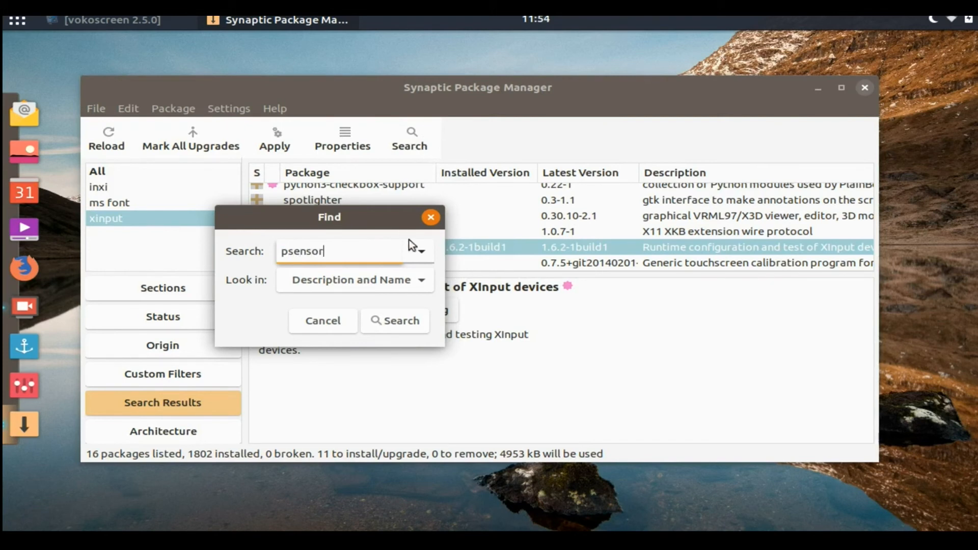
click(391, 320)
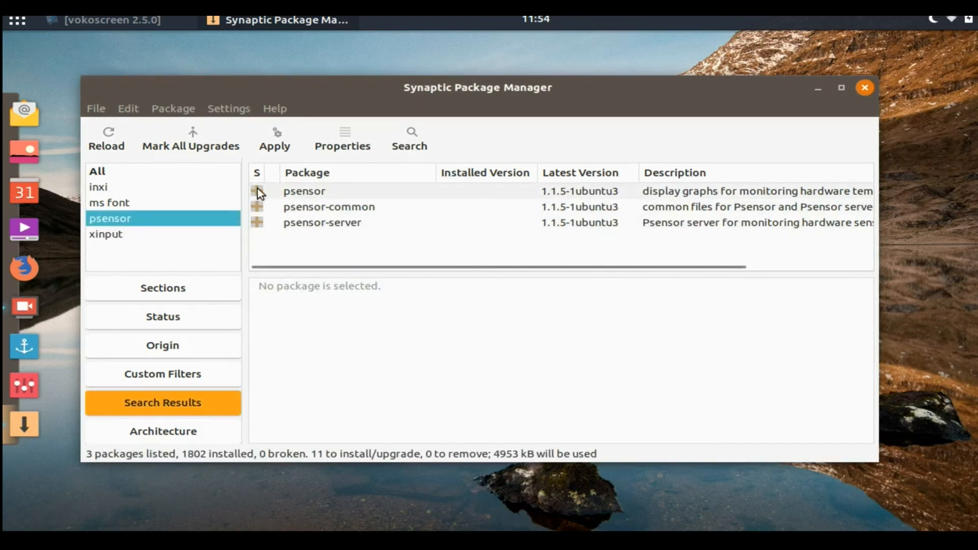
click(290, 194)
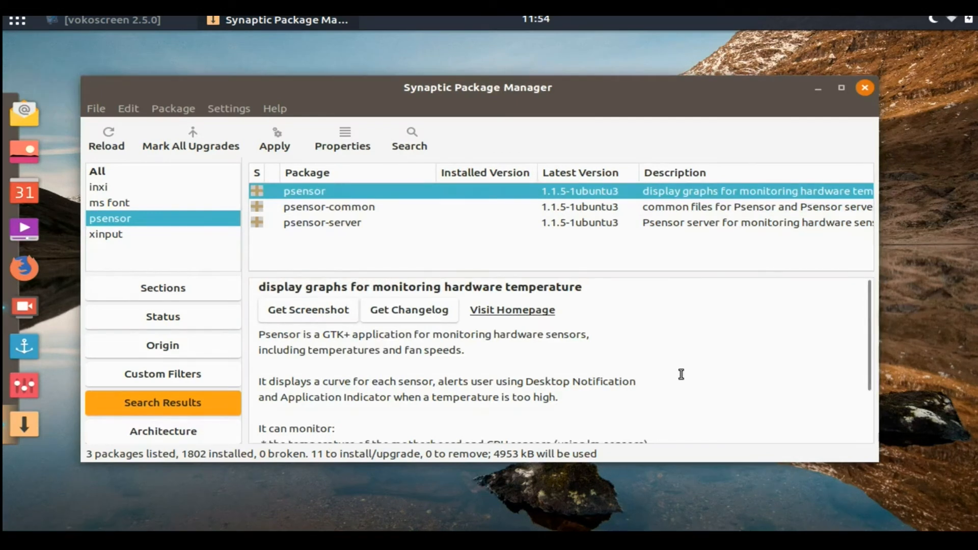
Mark psensor for installation with the required libxnvctrl0 and psensor-common, and check whether it has recommended or suggested packages
right_click(257, 191)
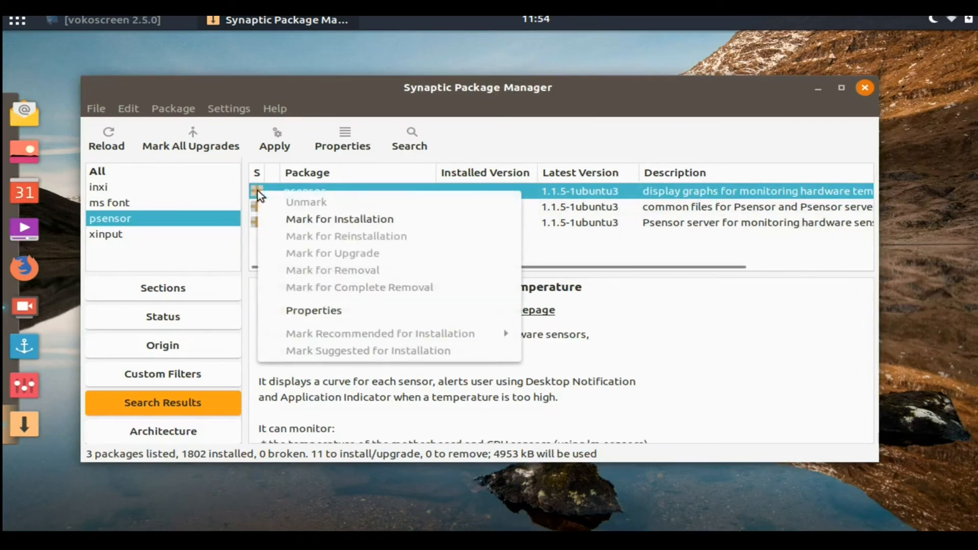
click(320, 220)
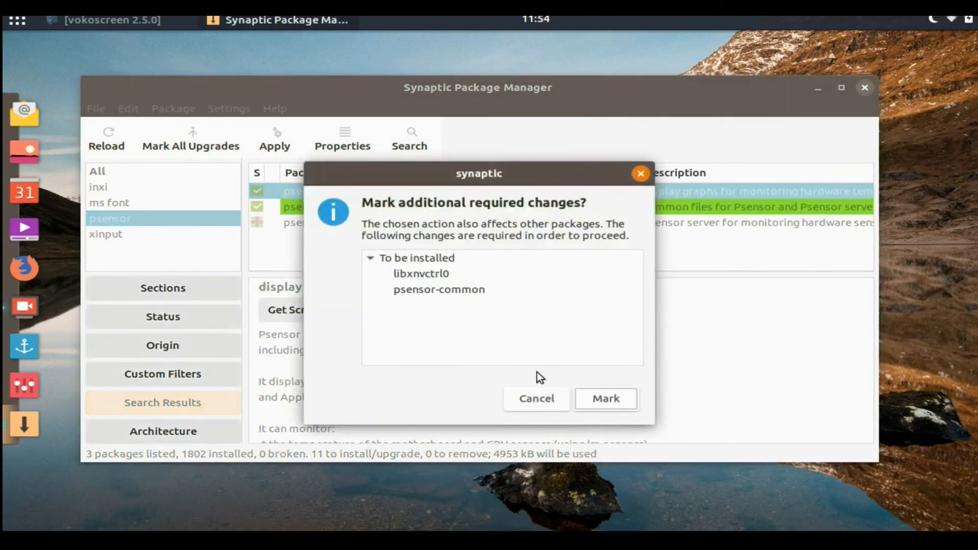
click(598, 399)
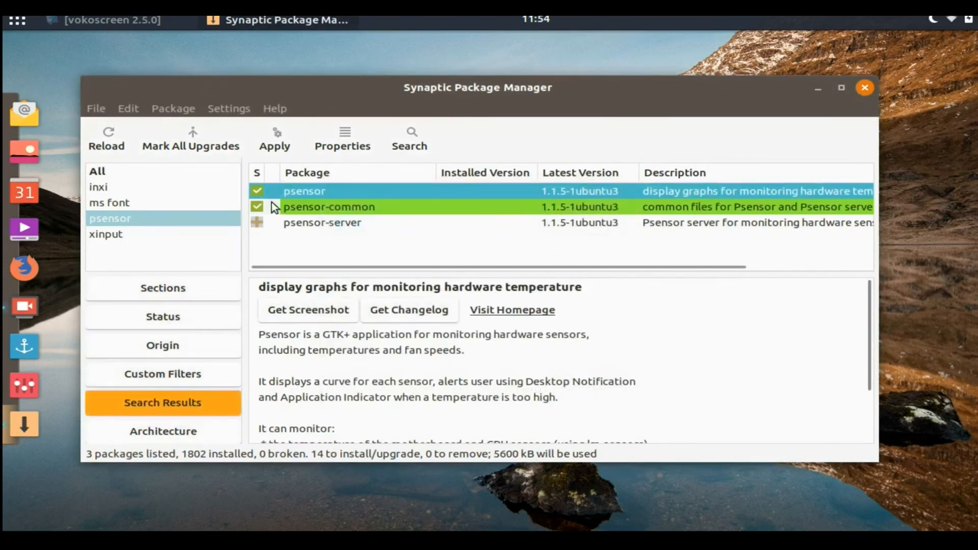
click(260, 192)
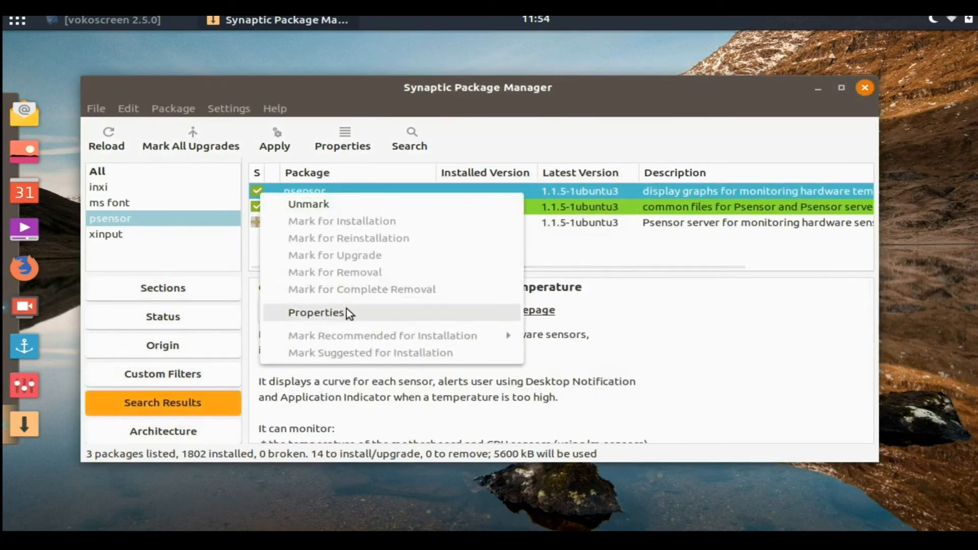
click(665, 337)
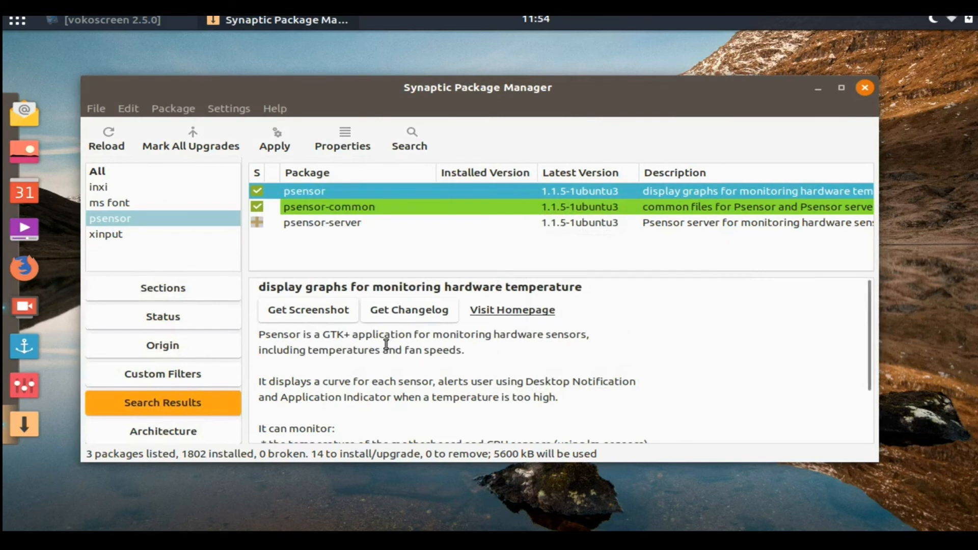
Search the packages for "hardinfo" and select hardinfo in the results to read its description
click(411, 147)
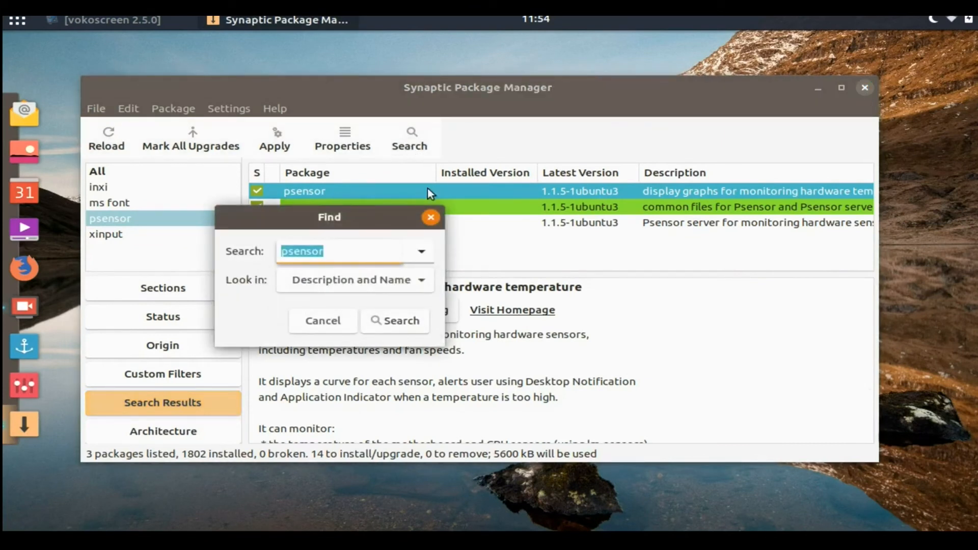
text(har)
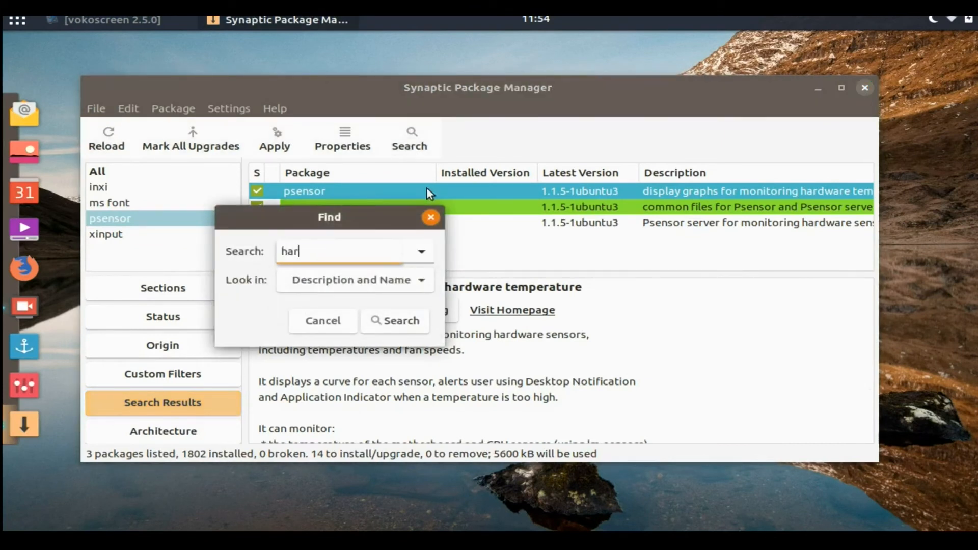
text(dinfo)
key(Return)
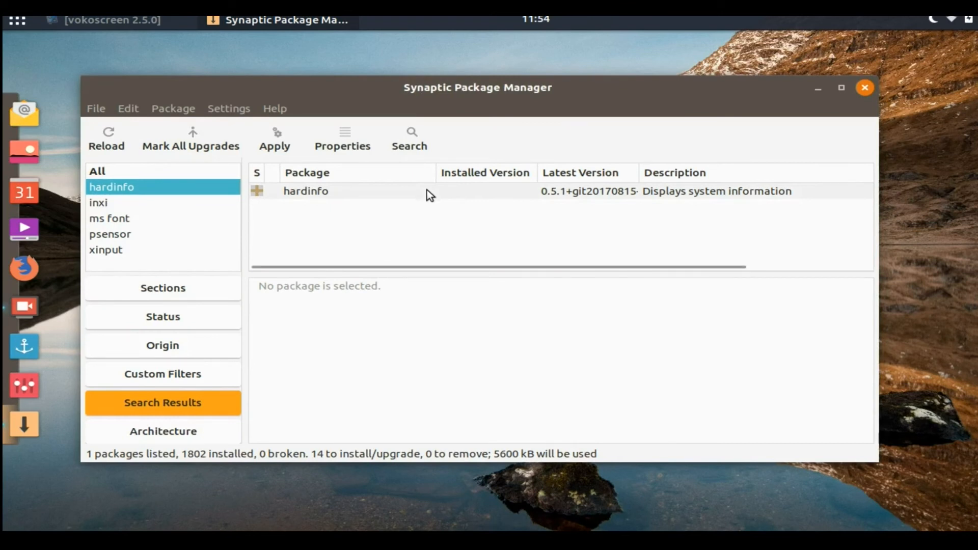
click(427, 190)
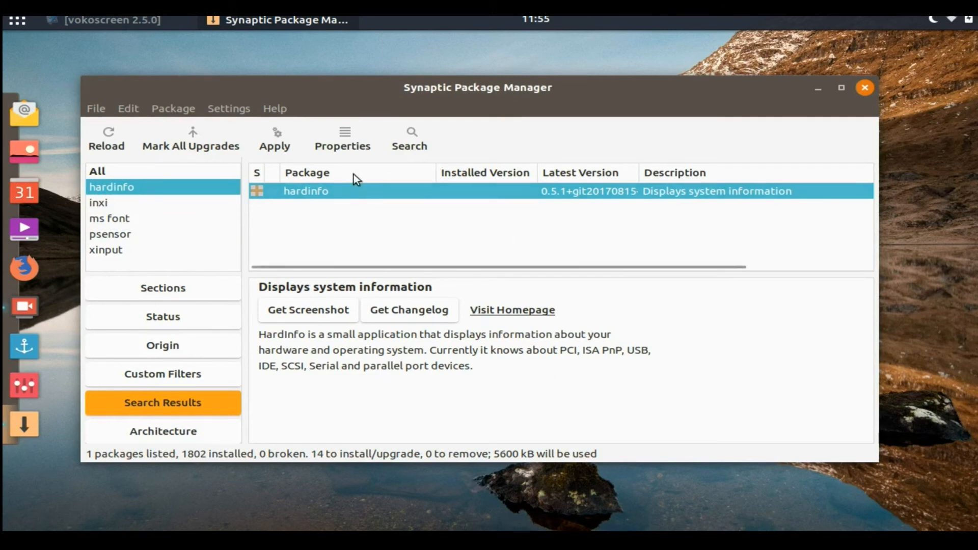
Mark hardinfo for installation and check its recommended and suggested packages
click(253, 192)
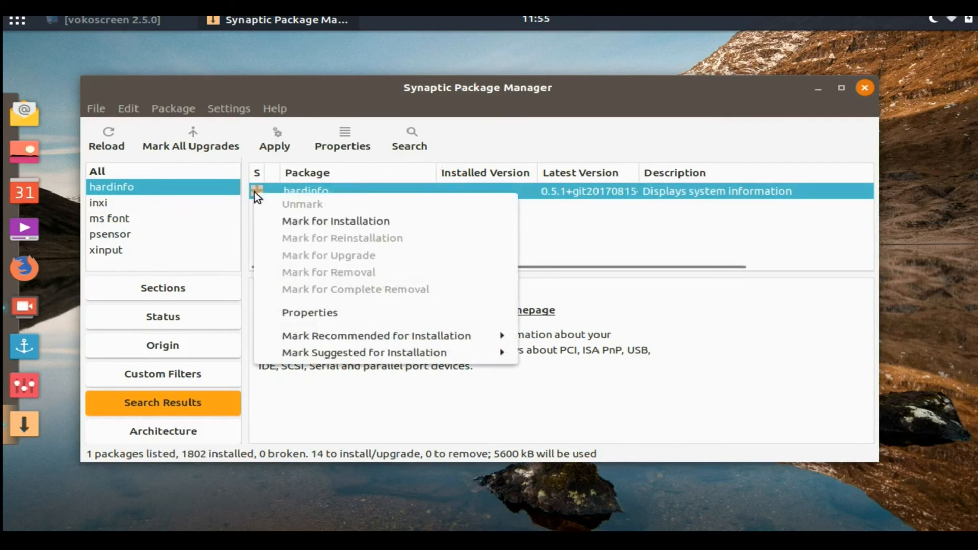
click(315, 223)
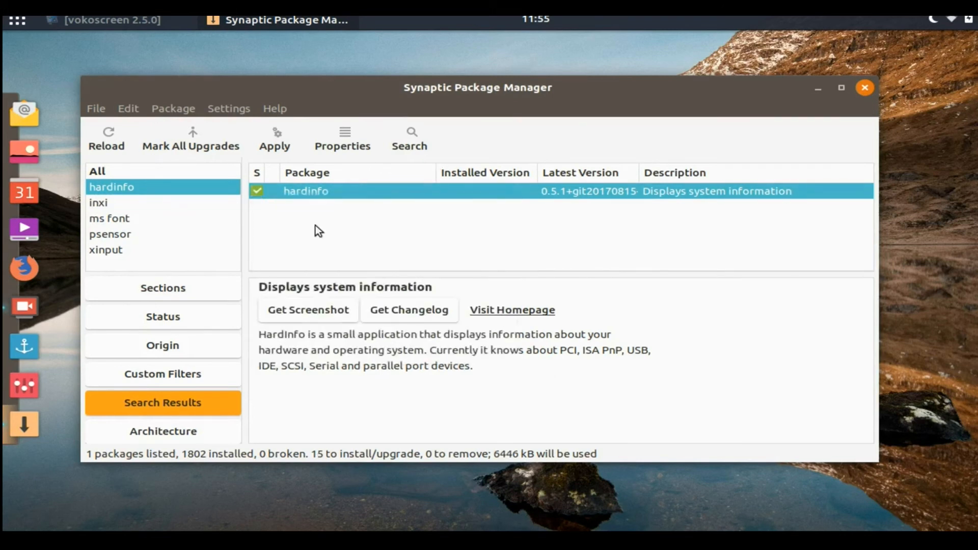
click(257, 191)
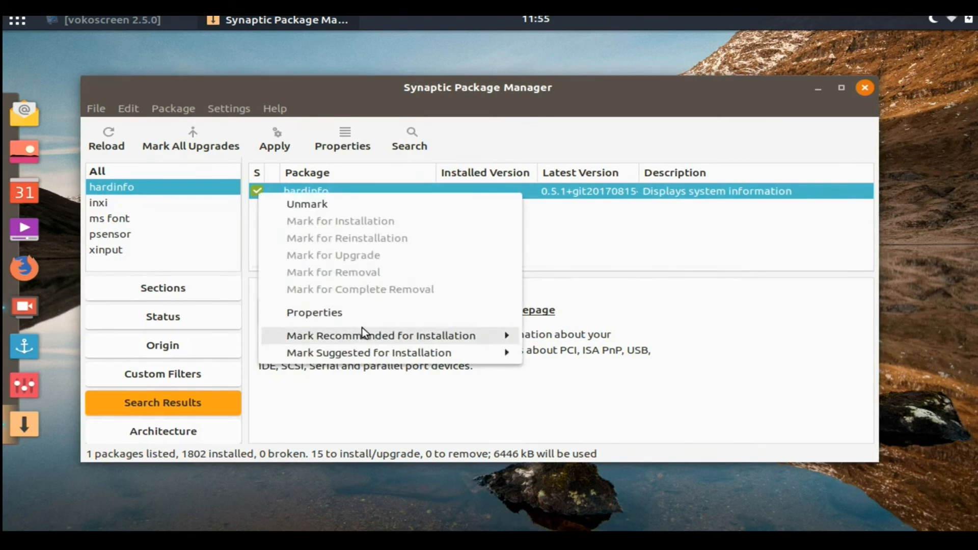
mouse_move(364, 337)
mouse_move(363, 358)
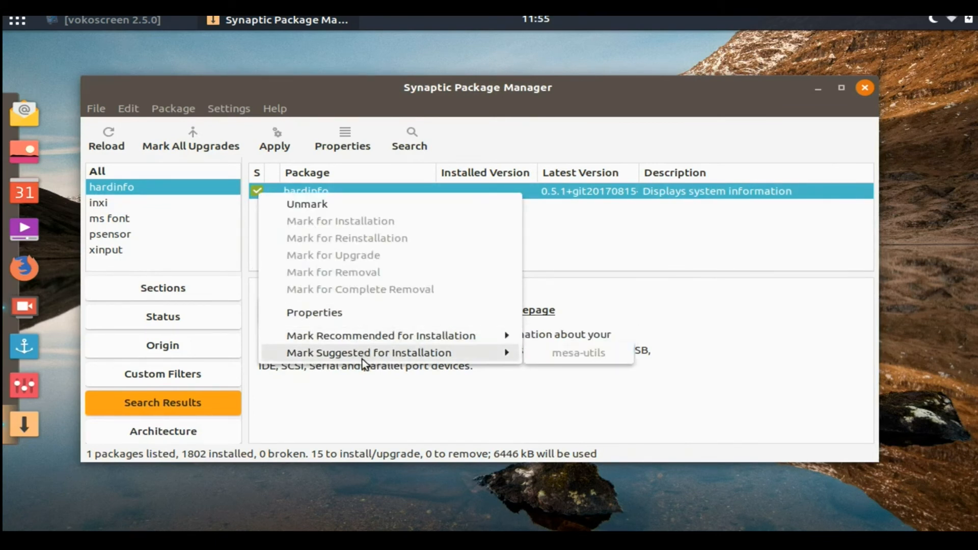
click(684, 313)
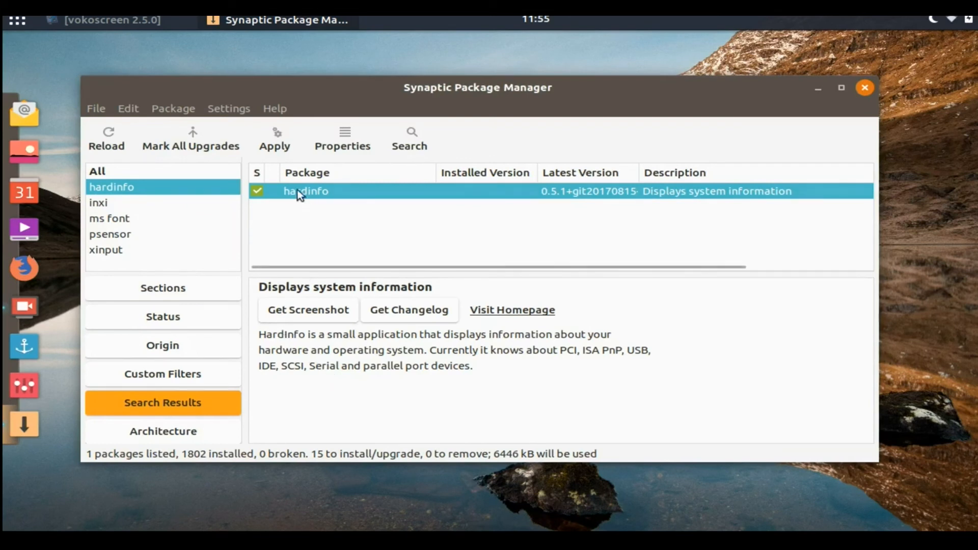
Review the full list of packages awaiting installation, apply the marked changes and expand the installation details
click(277, 132)
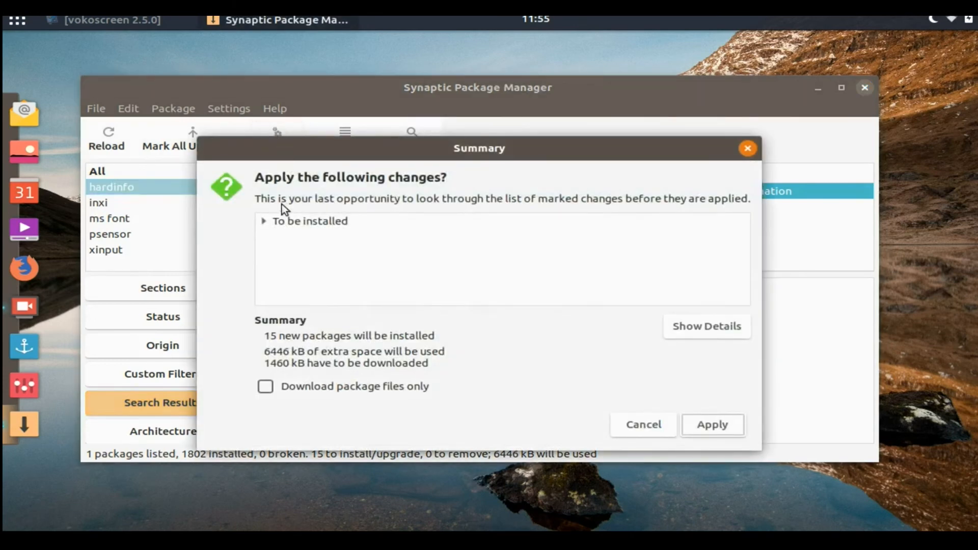
click(268, 222)
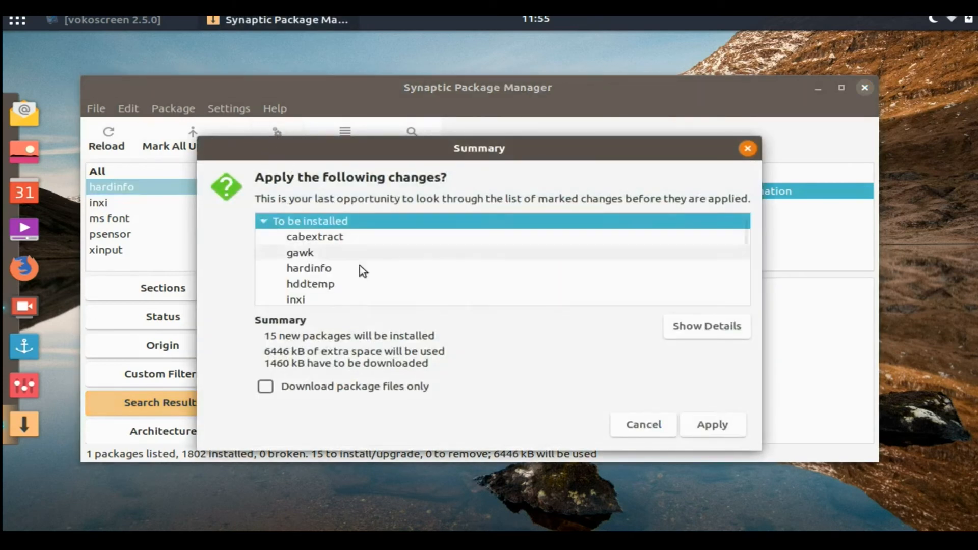
scroll(445, 281, down, 5)
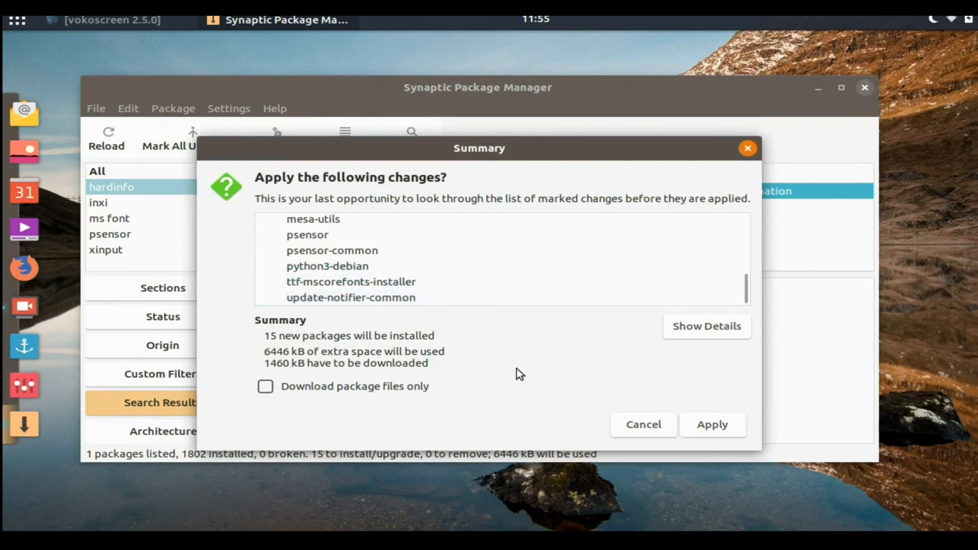
click(702, 429)
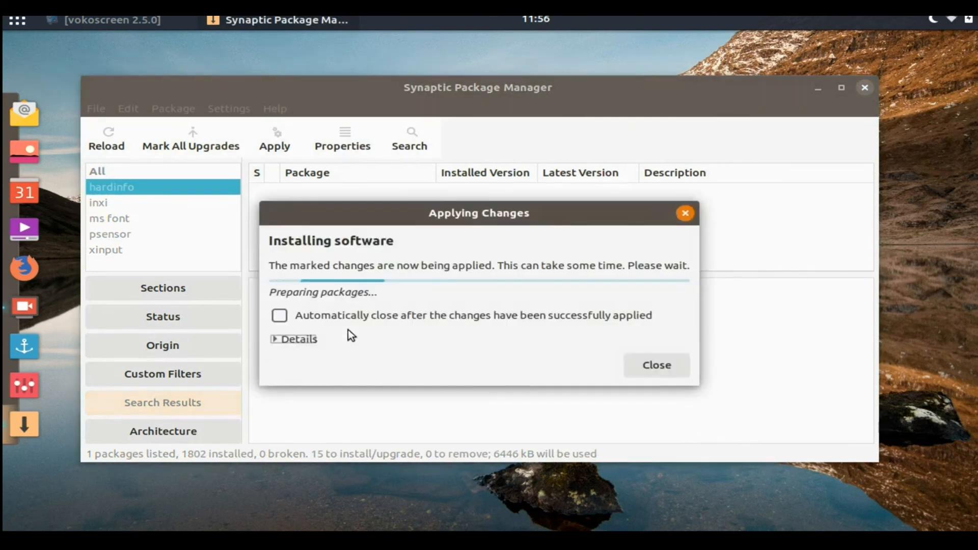
click(286, 340)
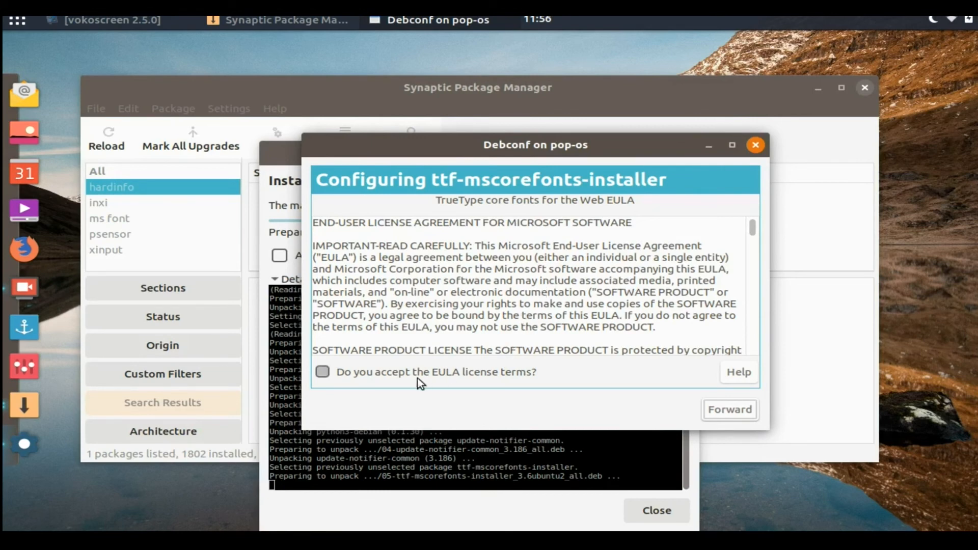
Accept the EULA for ttf-mscorefonts-installer, let the installation finish and close the package manager
click(319, 372)
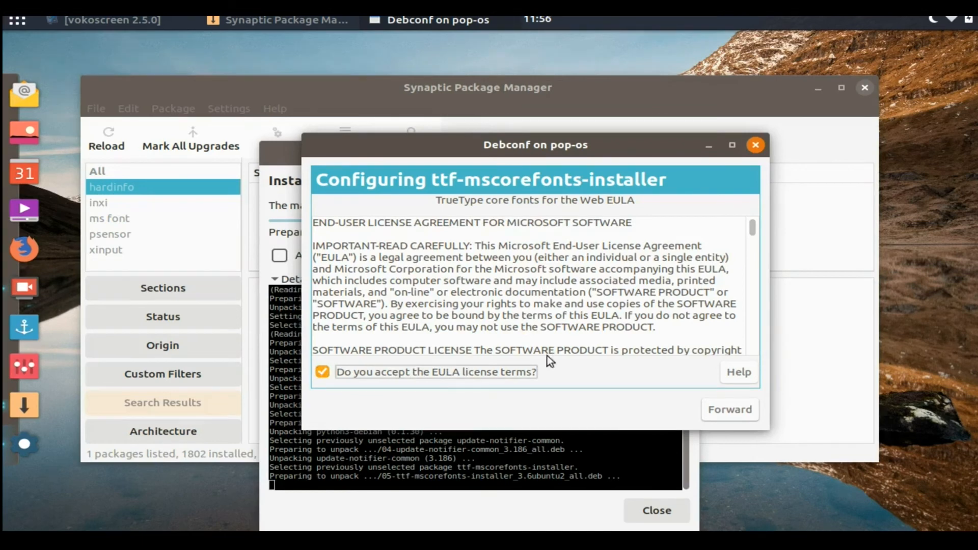
click(732, 410)
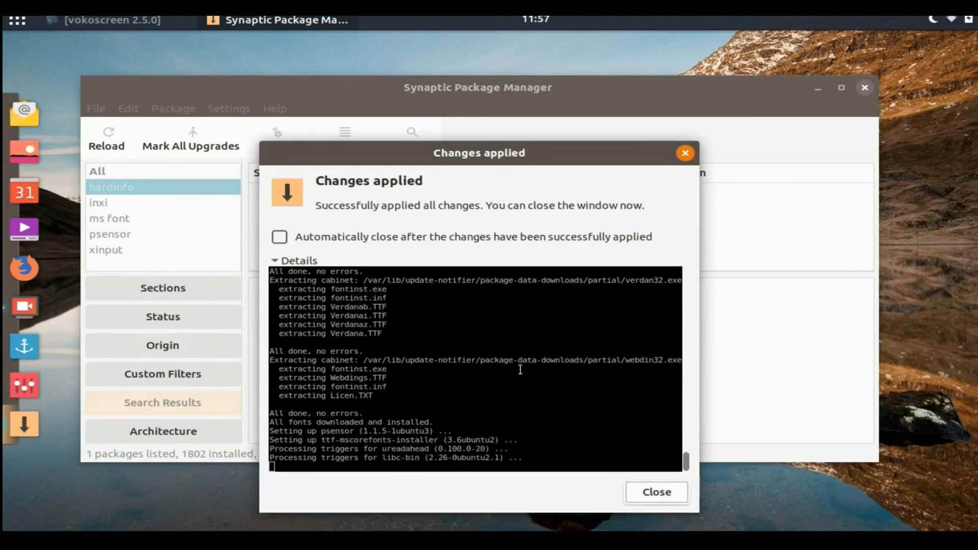
click(658, 494)
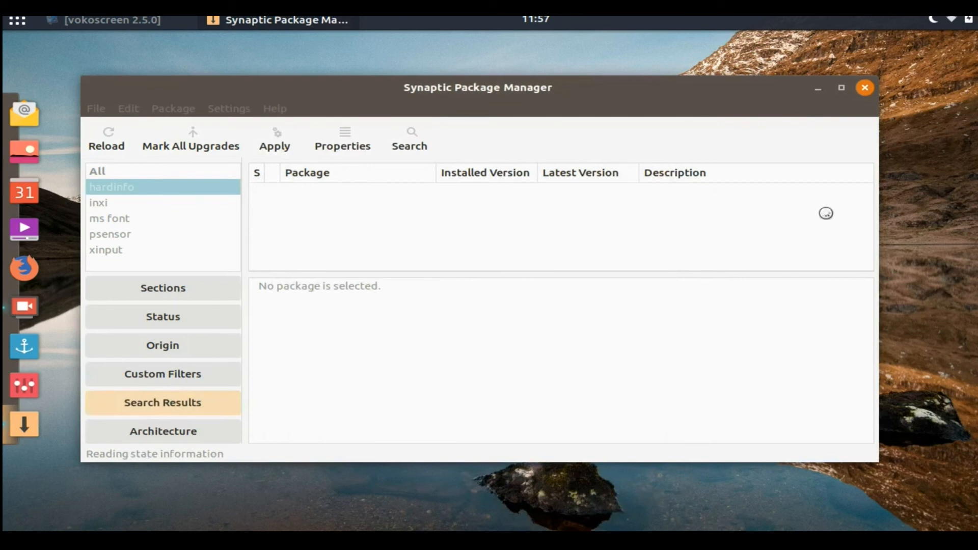
click(862, 88)
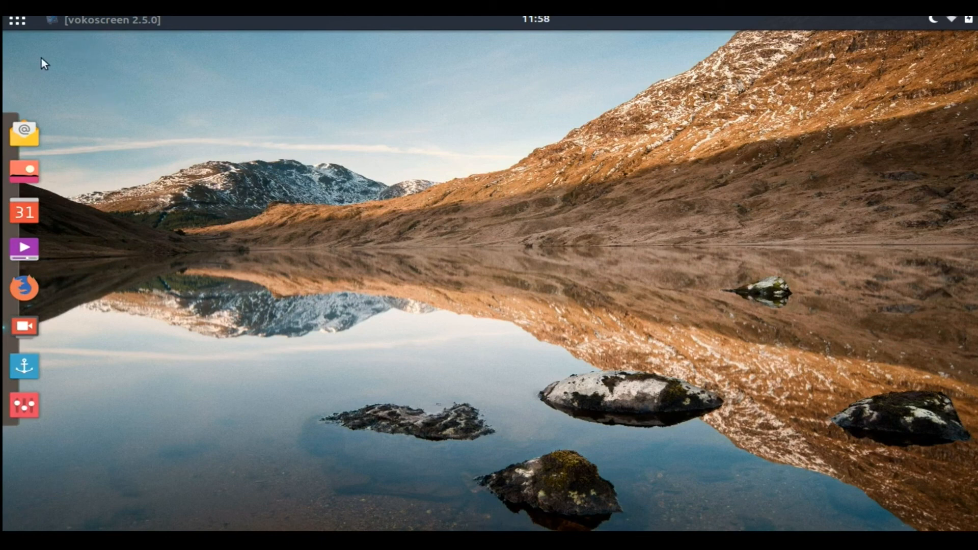
Look through the application menu, launch Psensor from System Tools and enlarge its window to show all sensors
click(16, 21)
scroll(193, 107, down, 8)
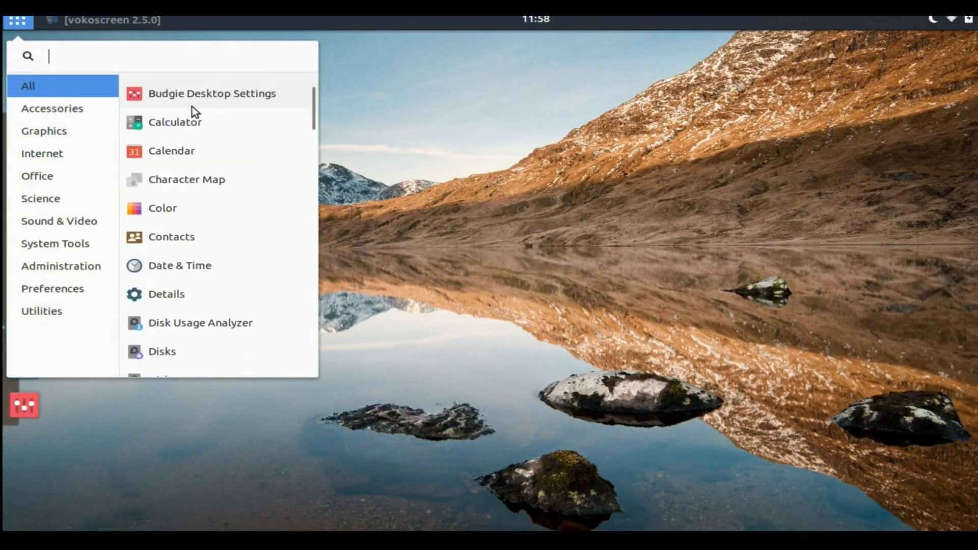
scroll(193, 107, down, 10)
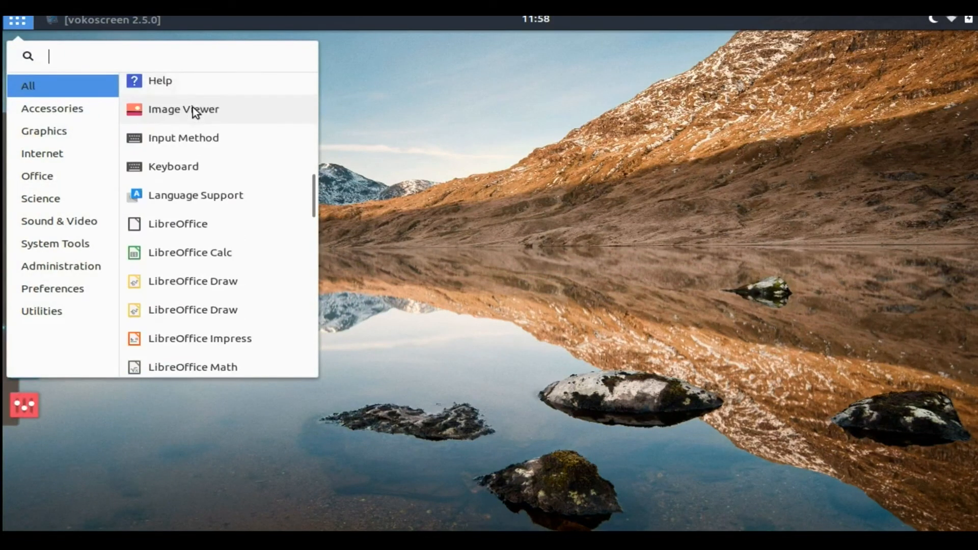
scroll(193, 111, down, 5)
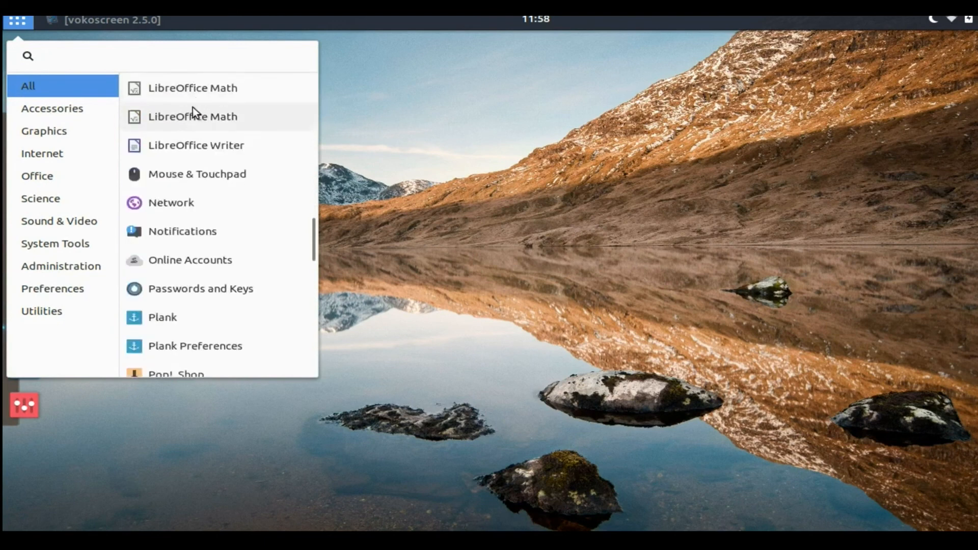
click(48, 107)
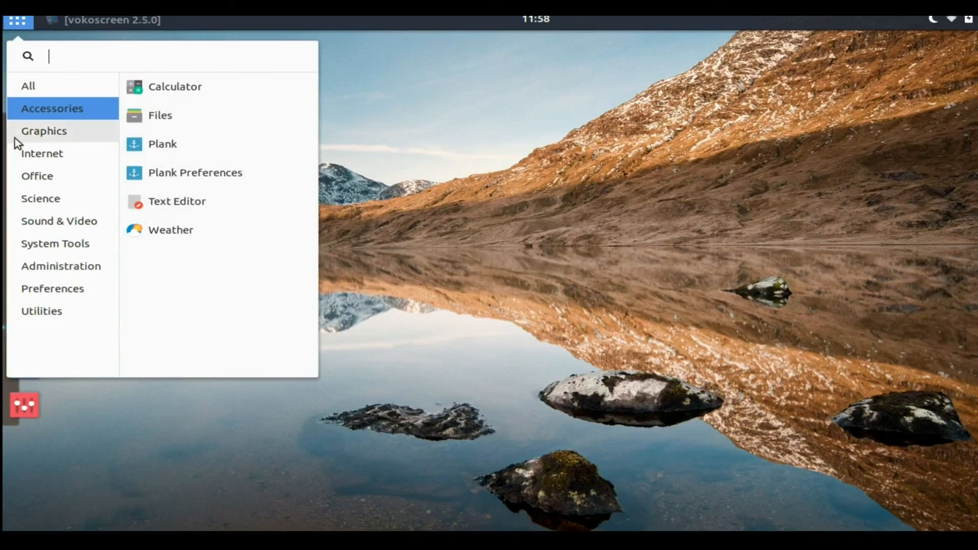
click(29, 240)
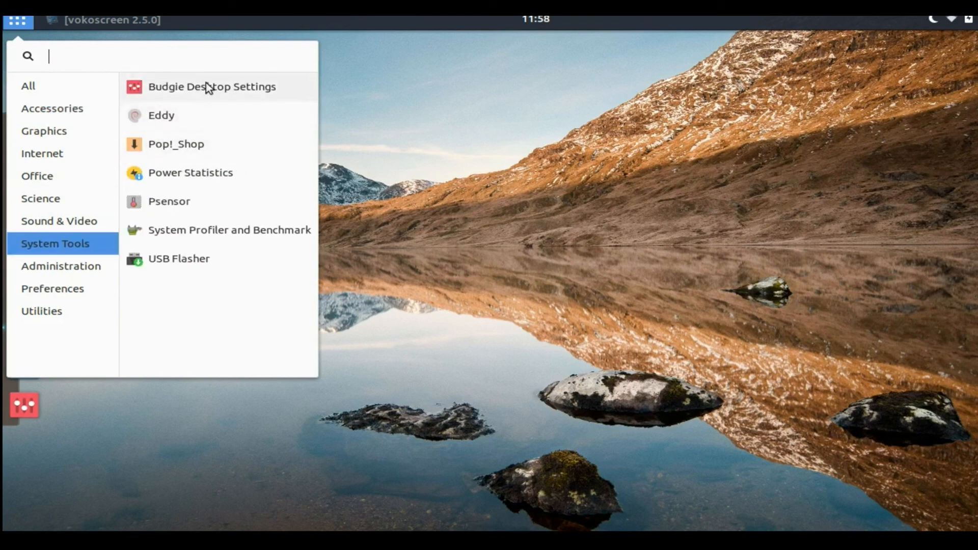
click(196, 206)
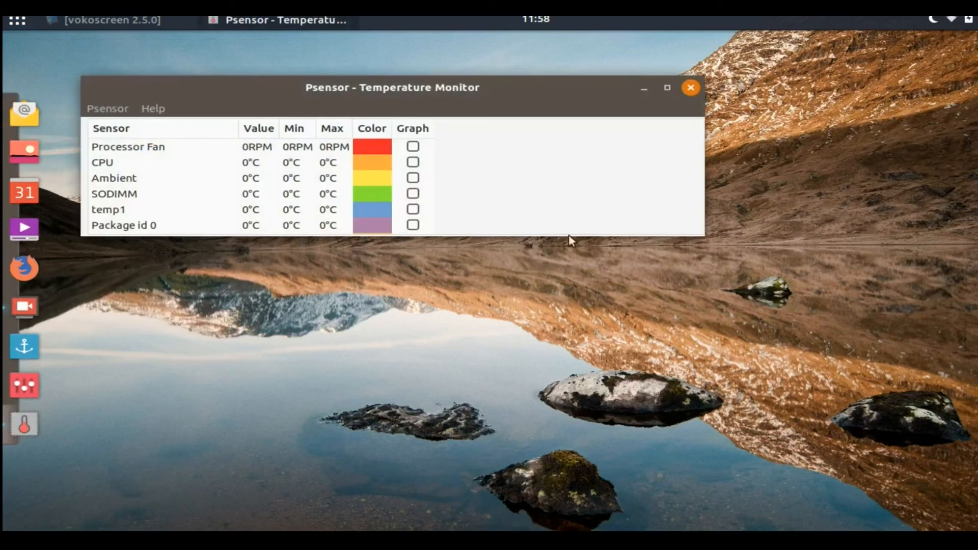
drag(703, 235, 801, 427)
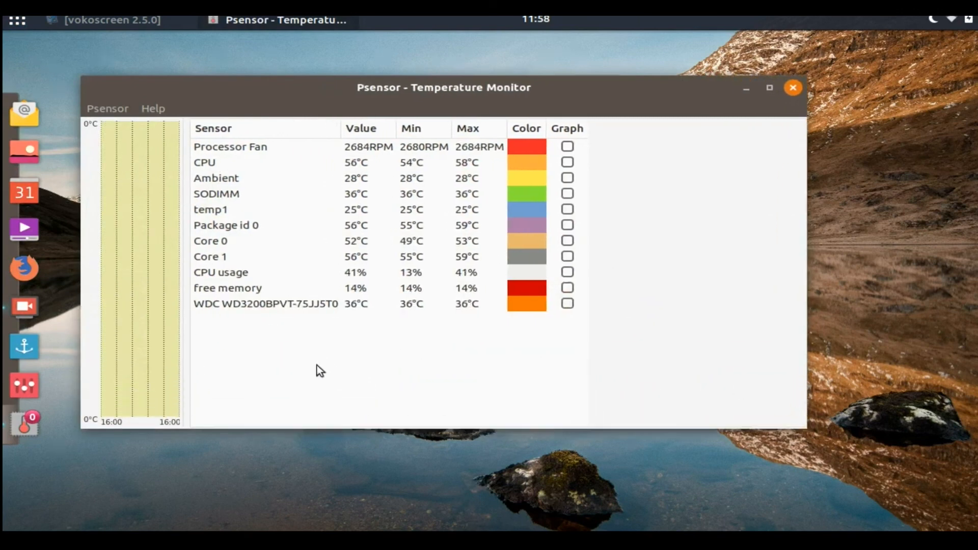
Set Psensor's temperature unit to Fahrenheit and reposition its window on the desktop
click(109, 110)
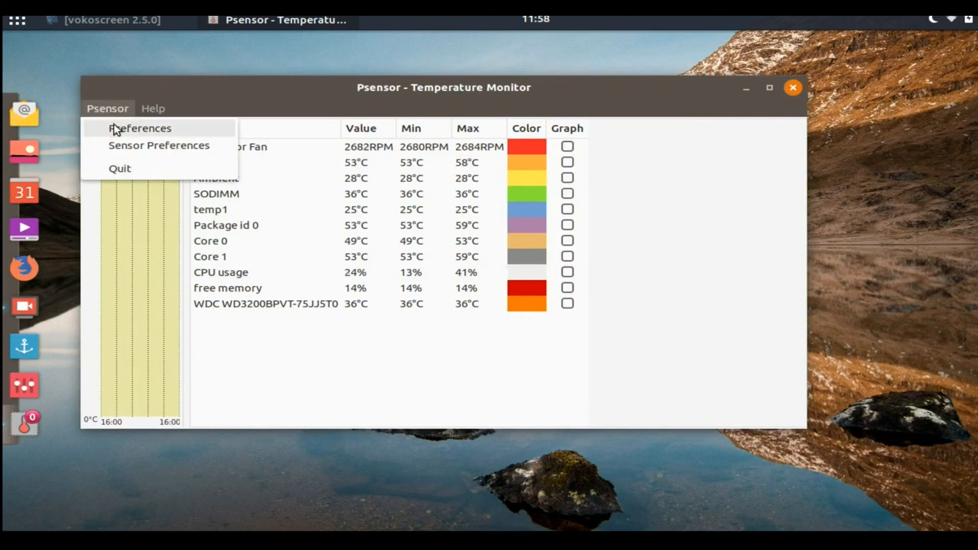
click(114, 123)
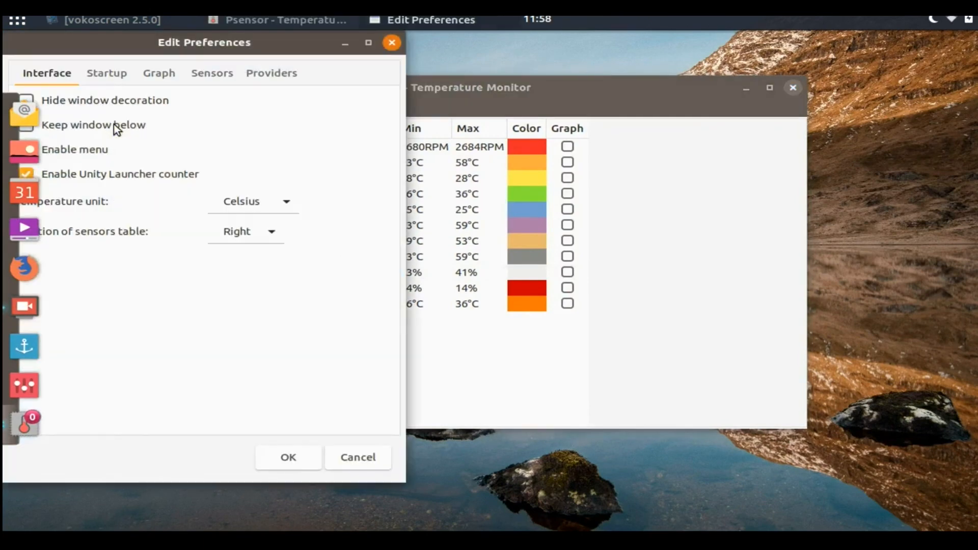
click(289, 207)
click(268, 218)
click(287, 456)
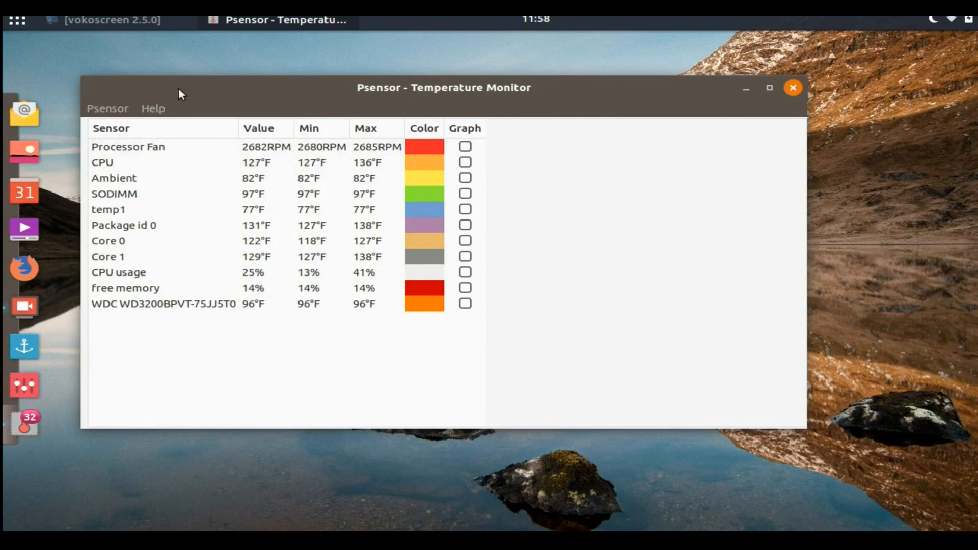
drag(180, 89, 271, 133)
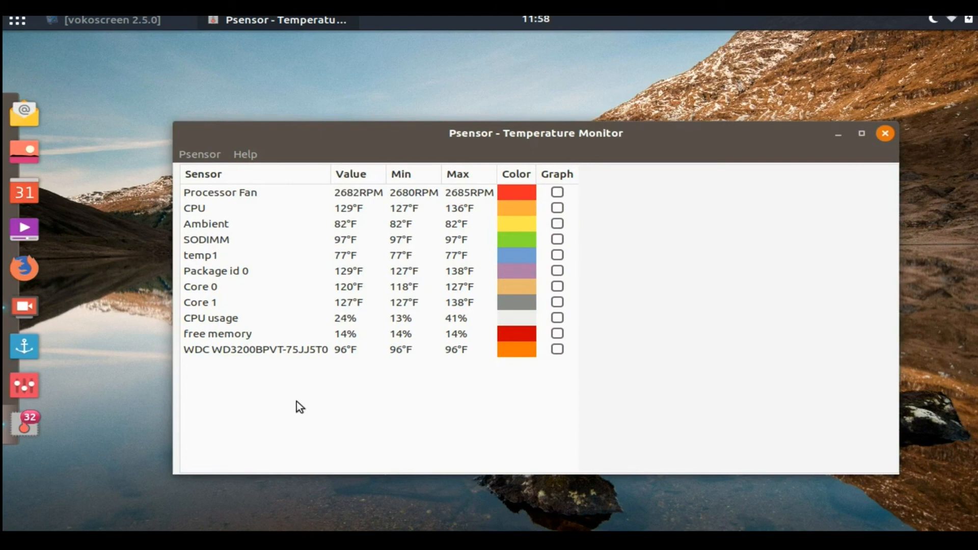
Rename the temp1 sensor to ACPI in its sensor preferences and close the Psensor window
right_click(256, 254)
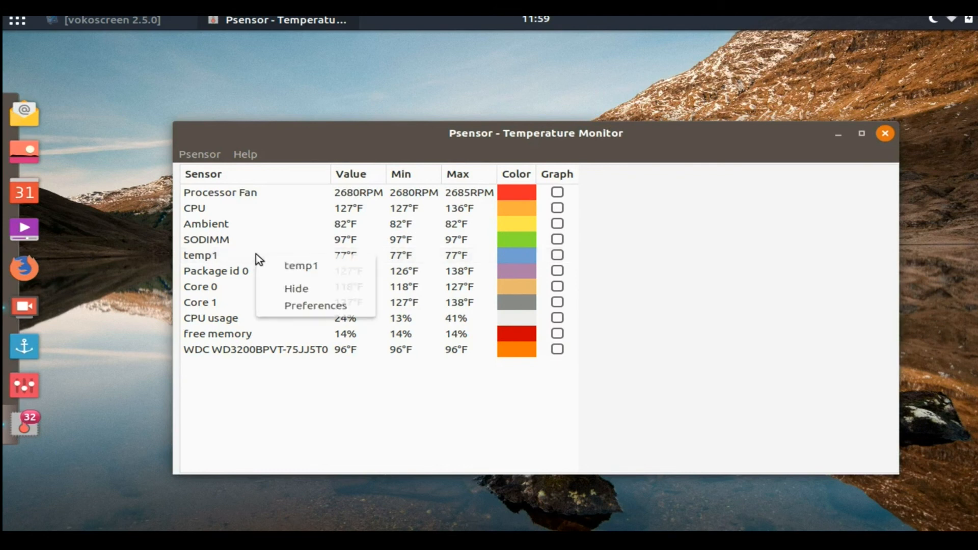
click(272, 304)
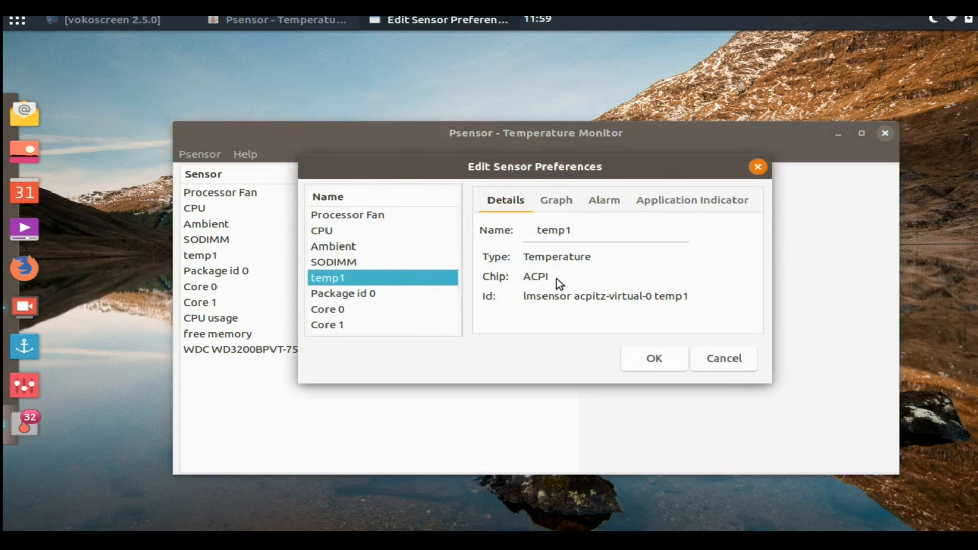
drag(582, 228, 516, 229)
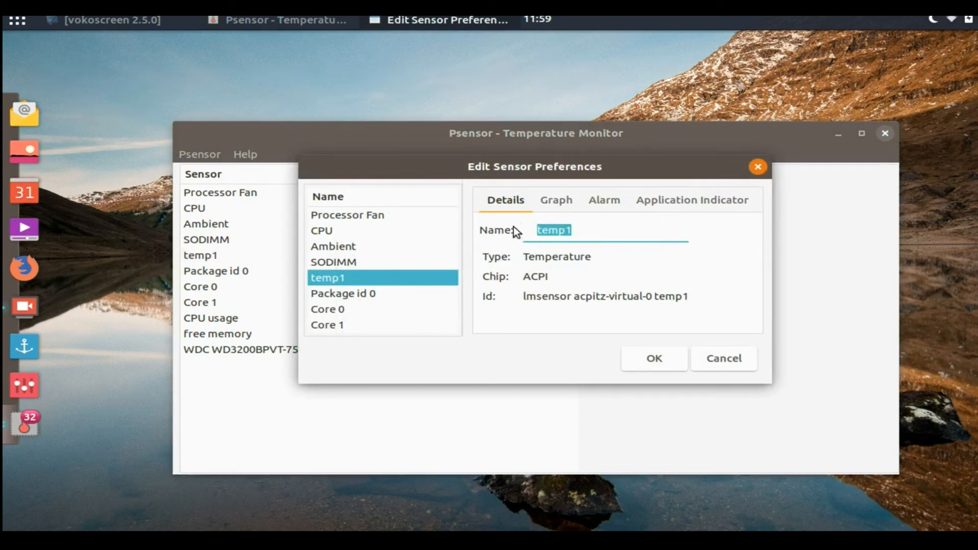
text(ACPI)
click(629, 355)
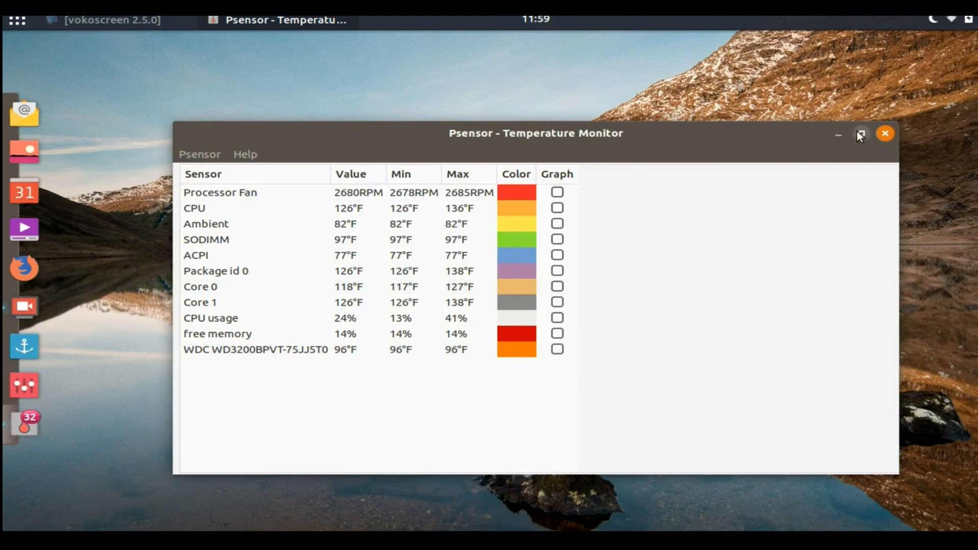
click(885, 133)
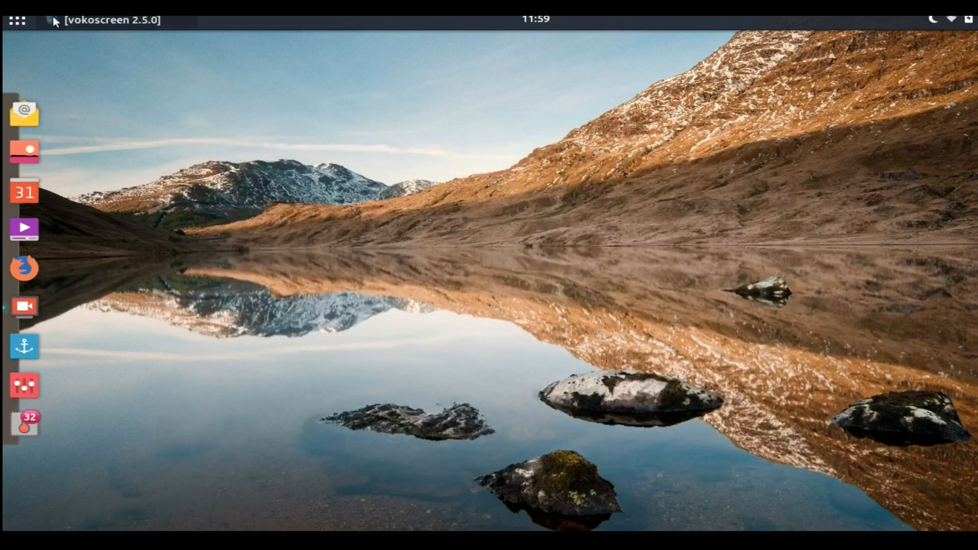
Launch System Profiler and Benchmark from System Tools and look over its list of information categories
click(23, 20)
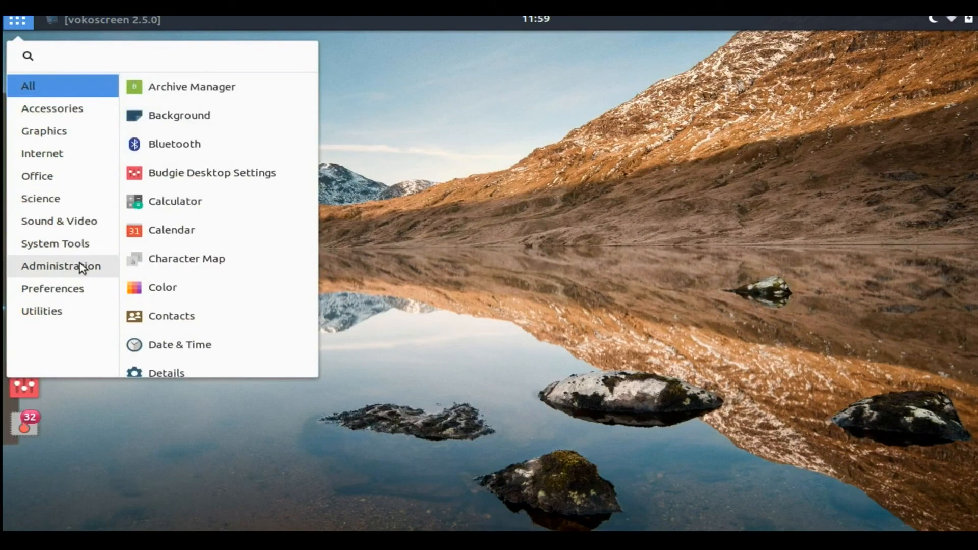
click(74, 243)
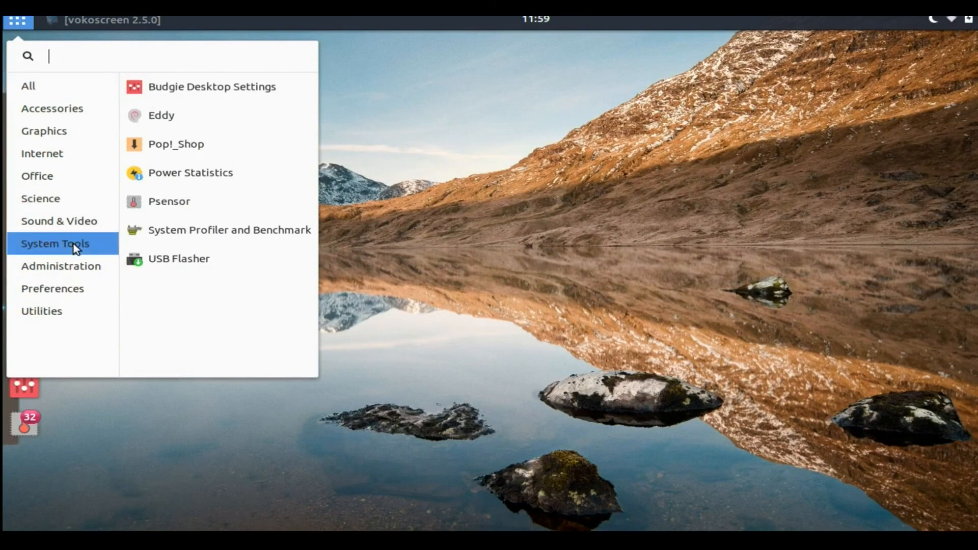
click(199, 231)
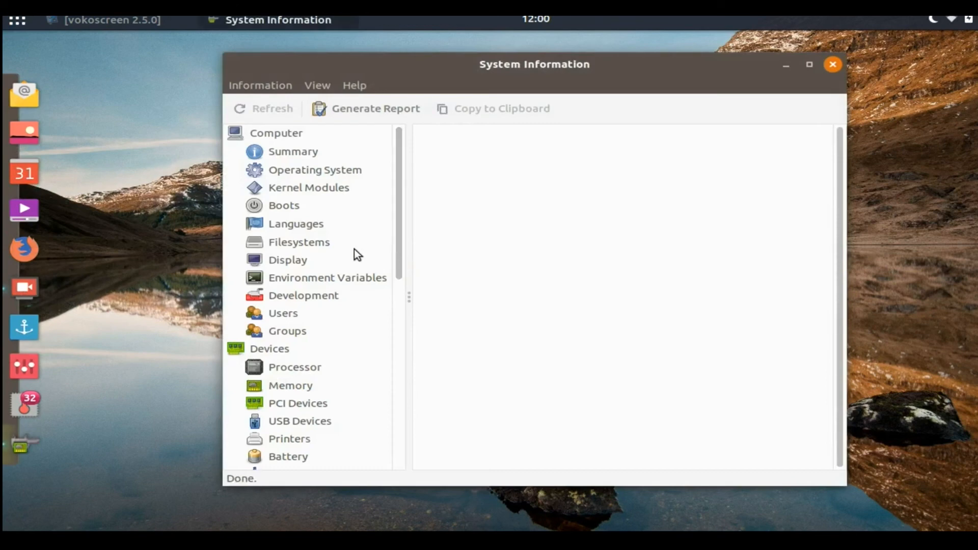
scroll(337, 252, down, 5)
scroll(337, 252, down, 3)
scroll(335, 253, up, 8)
Examine the computer summary from processor down to disks, then view the operating system details
click(295, 154)
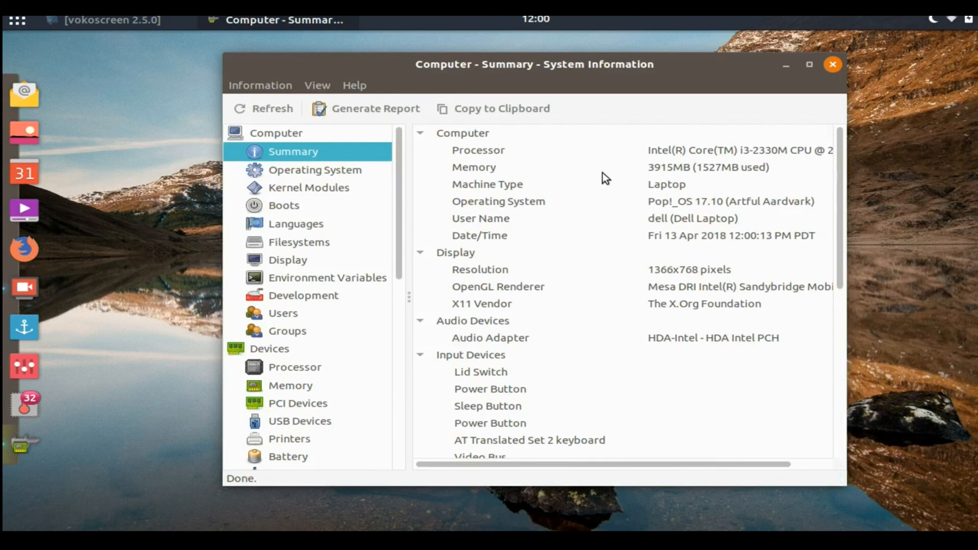
scroll(604, 176, down, 5)
scroll(603, 175, down, 3)
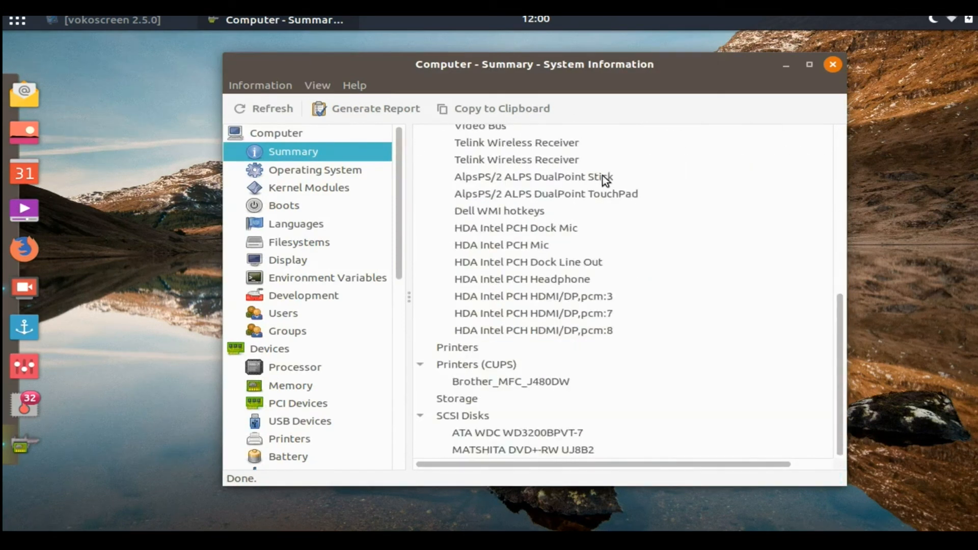
scroll(556, 316, up, 8)
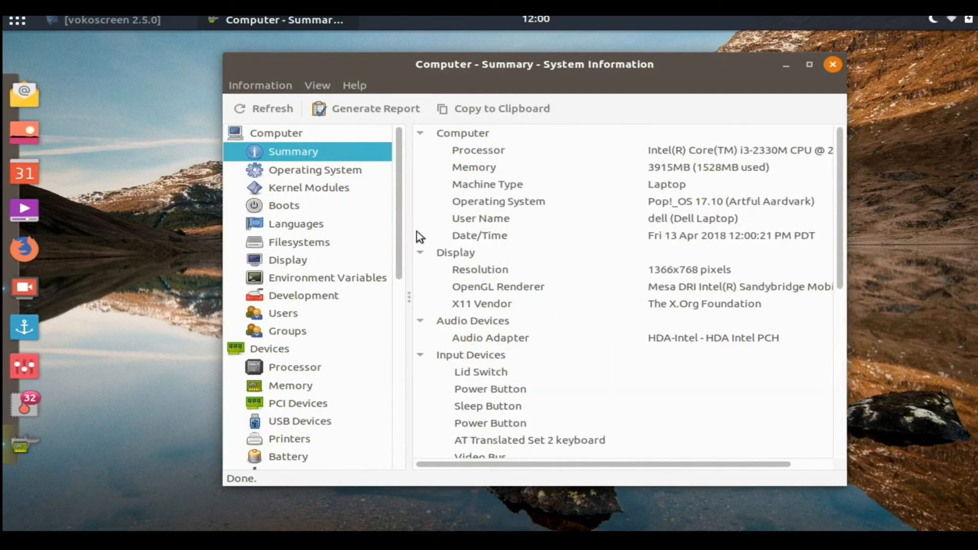
click(334, 171)
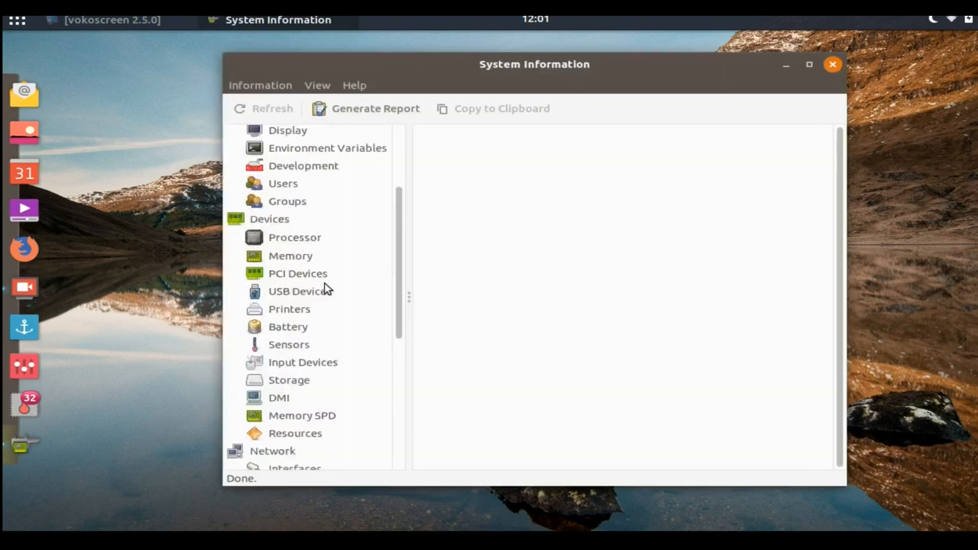
Run the CPU Blowfish benchmark and look through the comparison results
scroll(325, 283, down, 5)
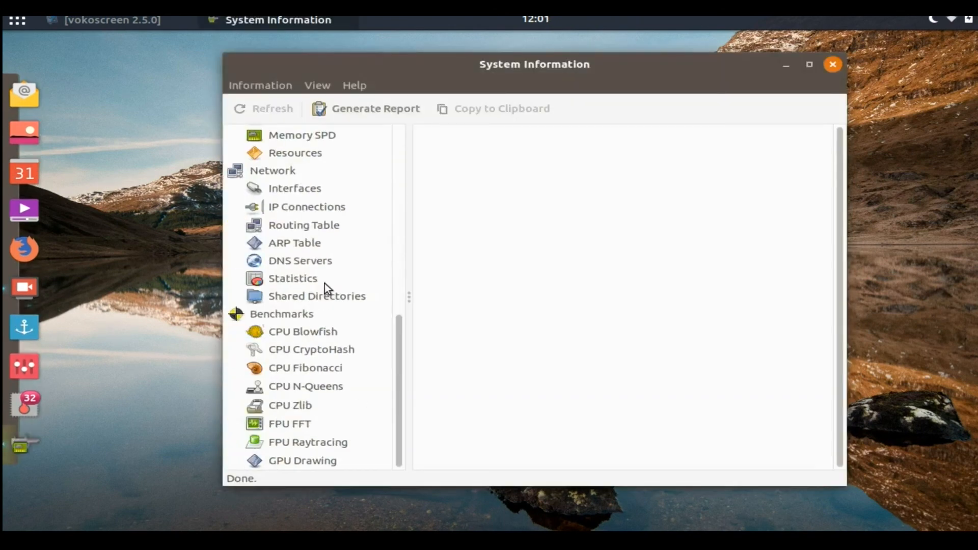
click(327, 331)
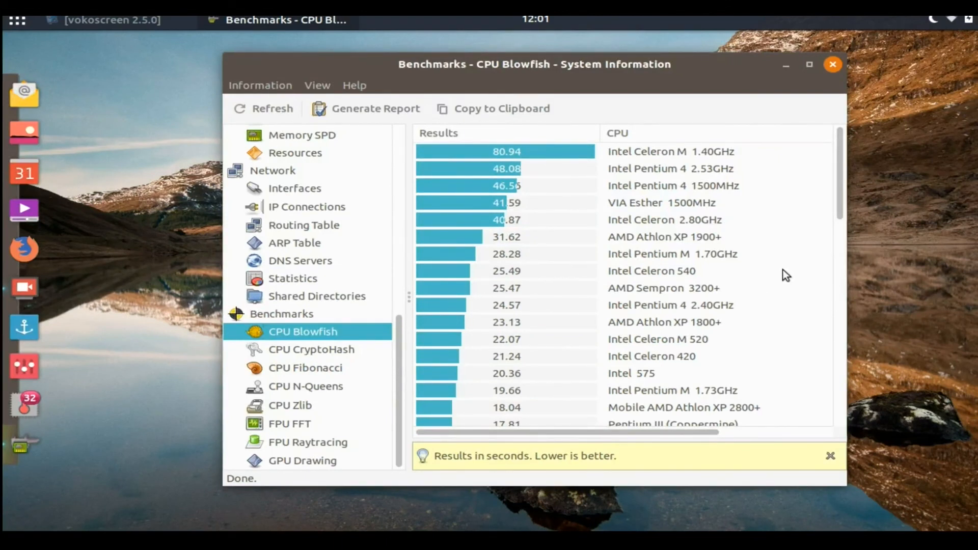
scroll(698, 264, down, 10)
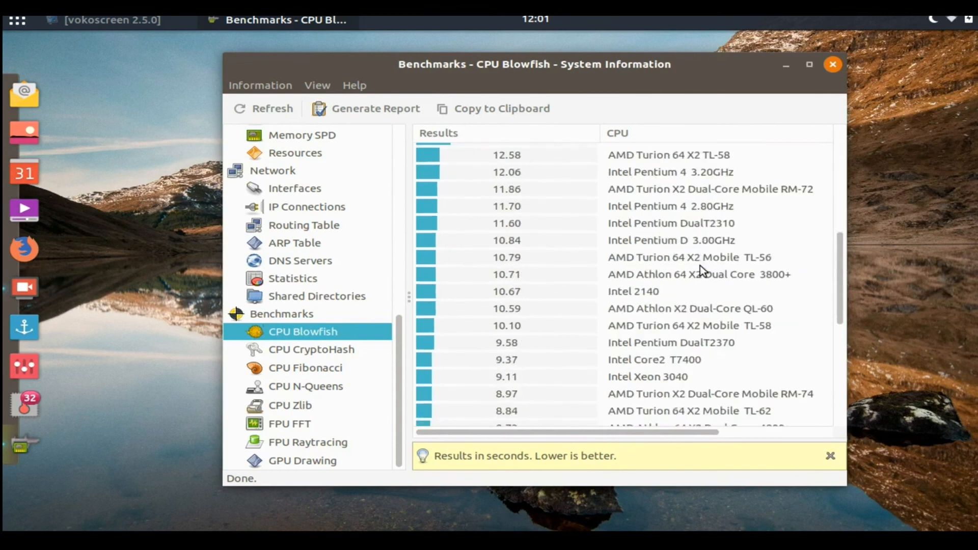
Examine the rest of the CPU Blowfish comparison results down to the fastest processors and close the System Information window
scroll(703, 269, down, 5)
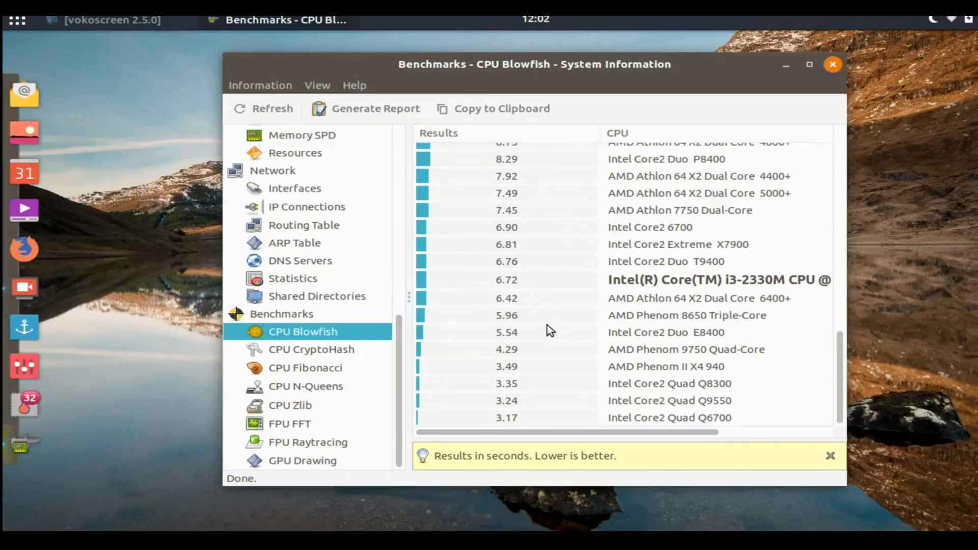
click(830, 68)
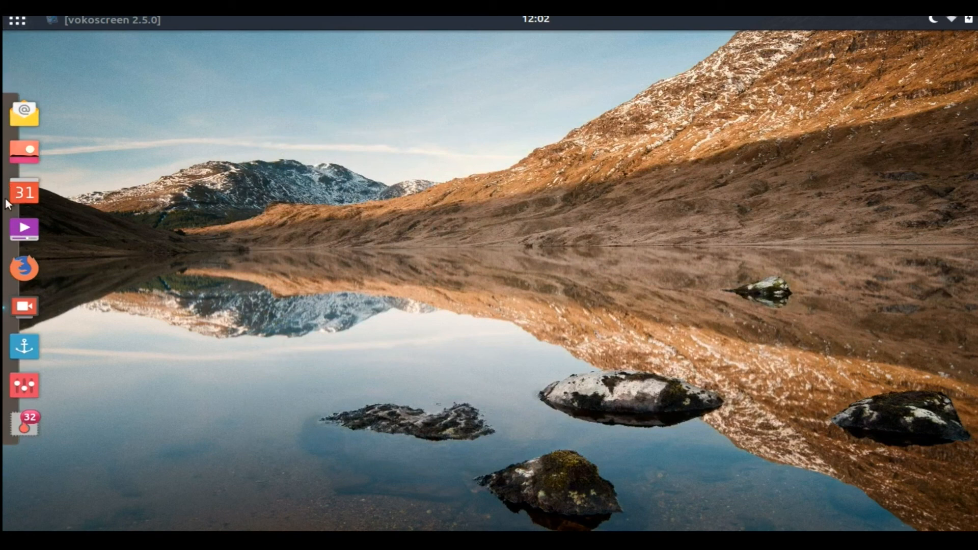
Find and launch Terminal from the application menu and set its running icon to stay in the dock
click(4, 22)
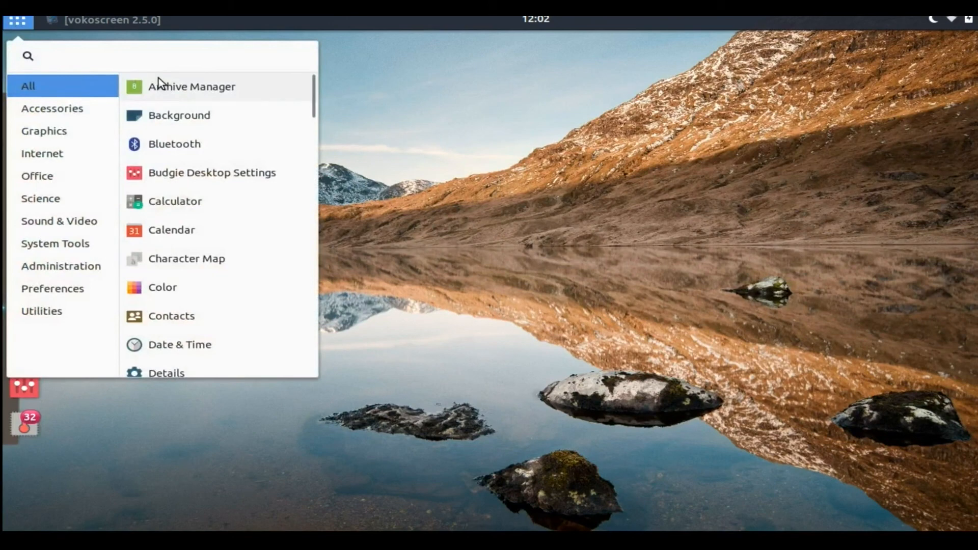
text(term)
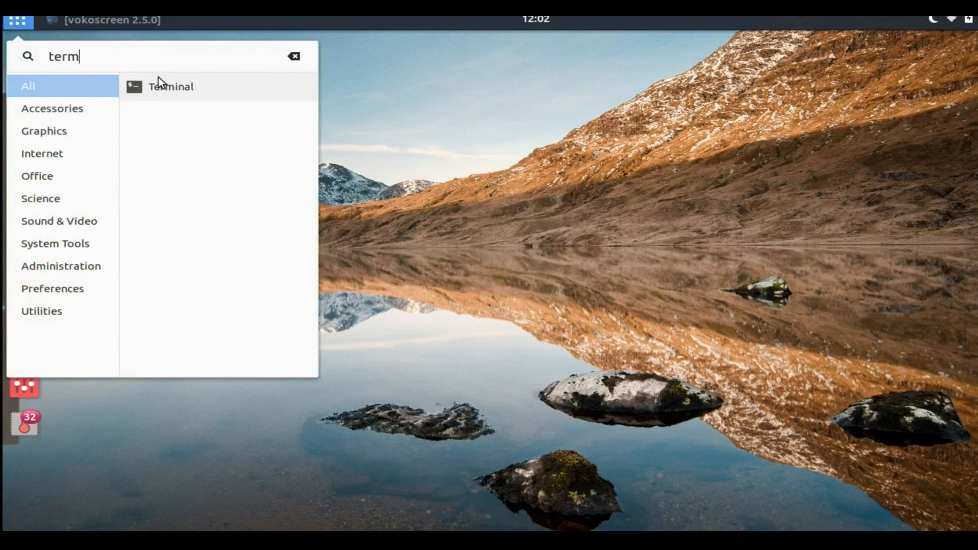
click(219, 85)
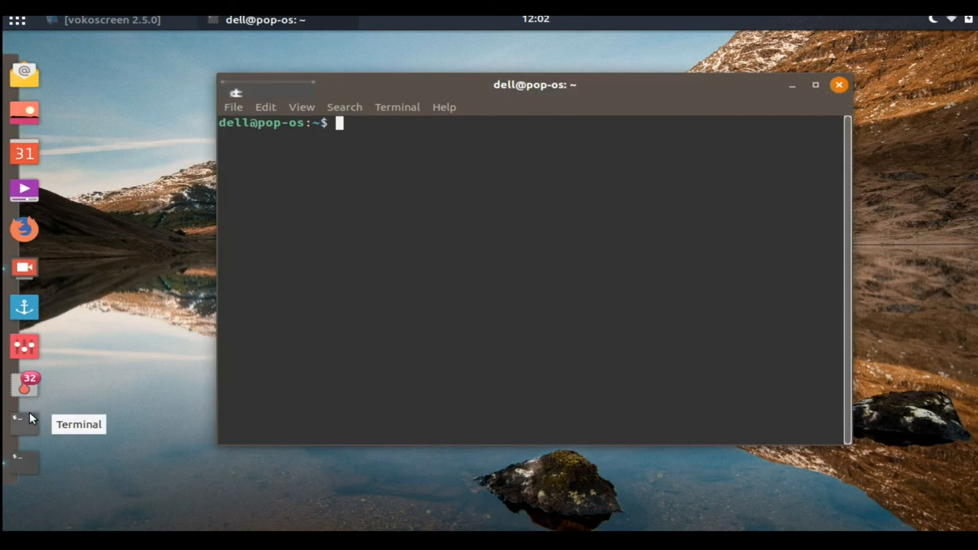
right_click(20, 466)
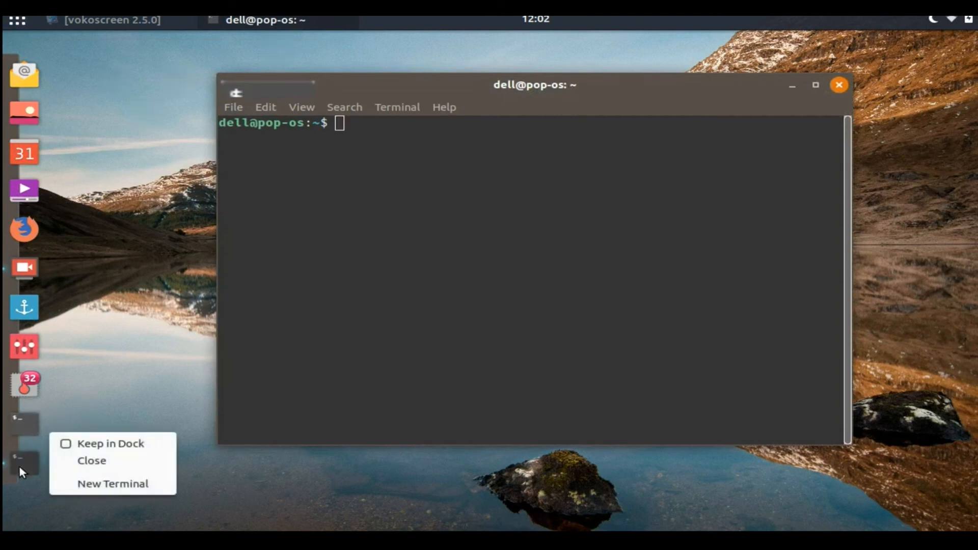
click(66, 446)
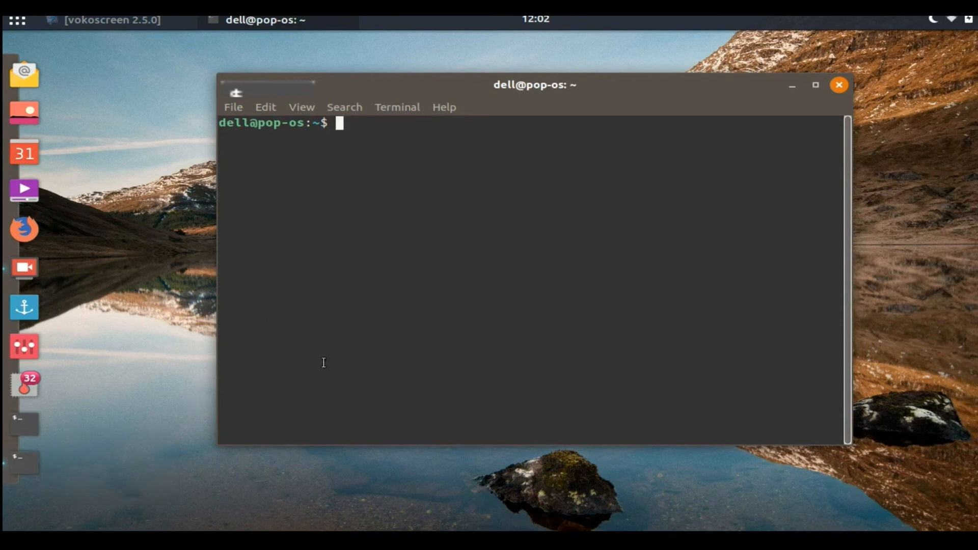
Run inxi -Fzxc0 in the terminal for a full system report, and run xinput to list the input devices
text(inxi _F)
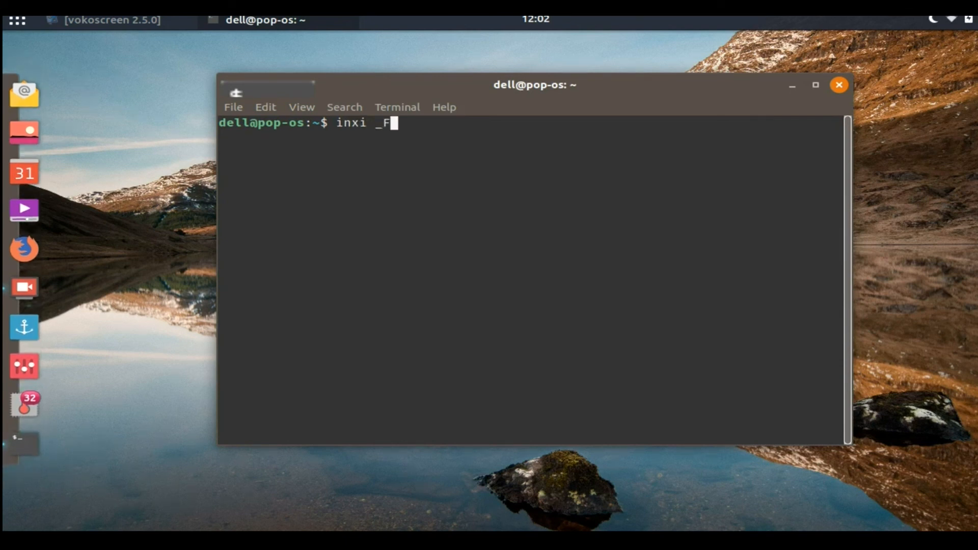
text(ZX)
key(BackSpace)
key(BackSpace)
key(BackSpace)
key(BackSpace)
text(-Fzxc0)
key(Return)
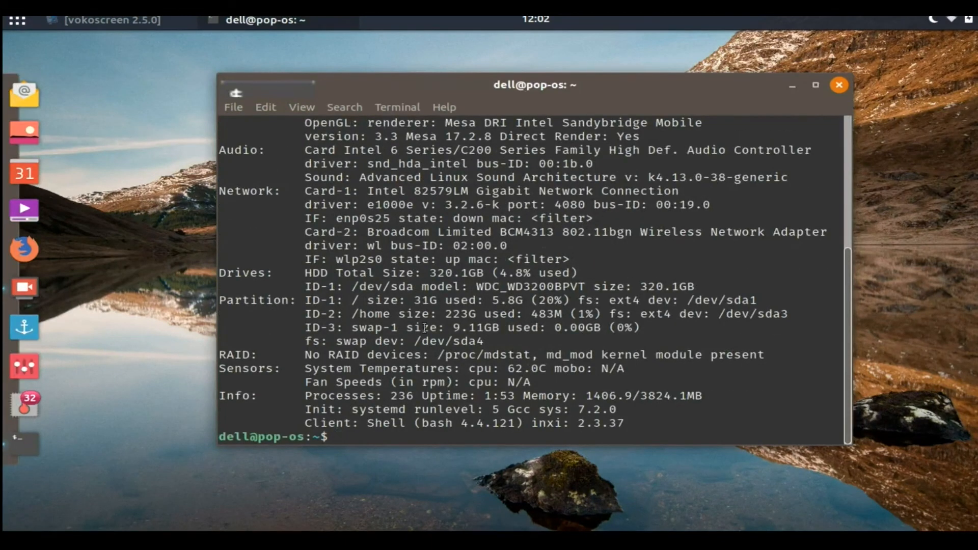
text(xinput)
key(Return)
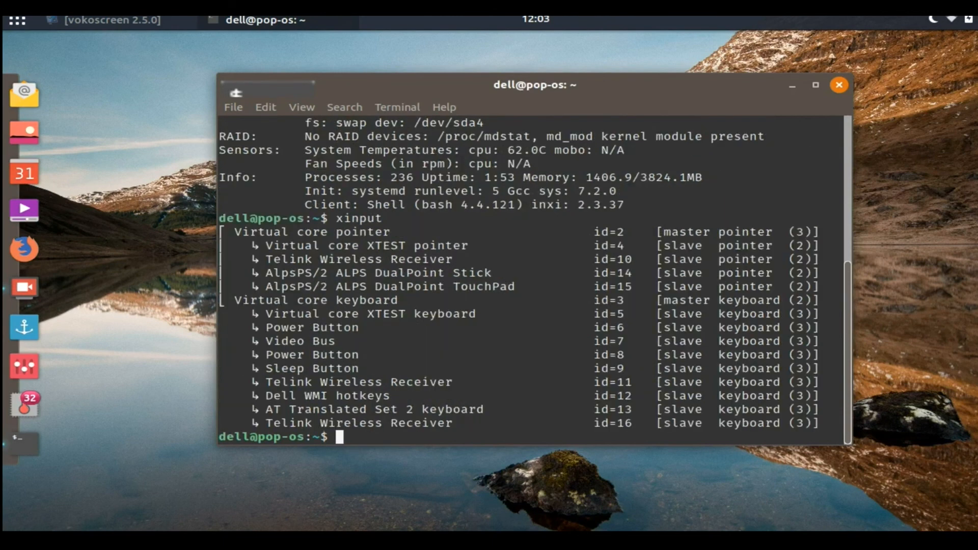